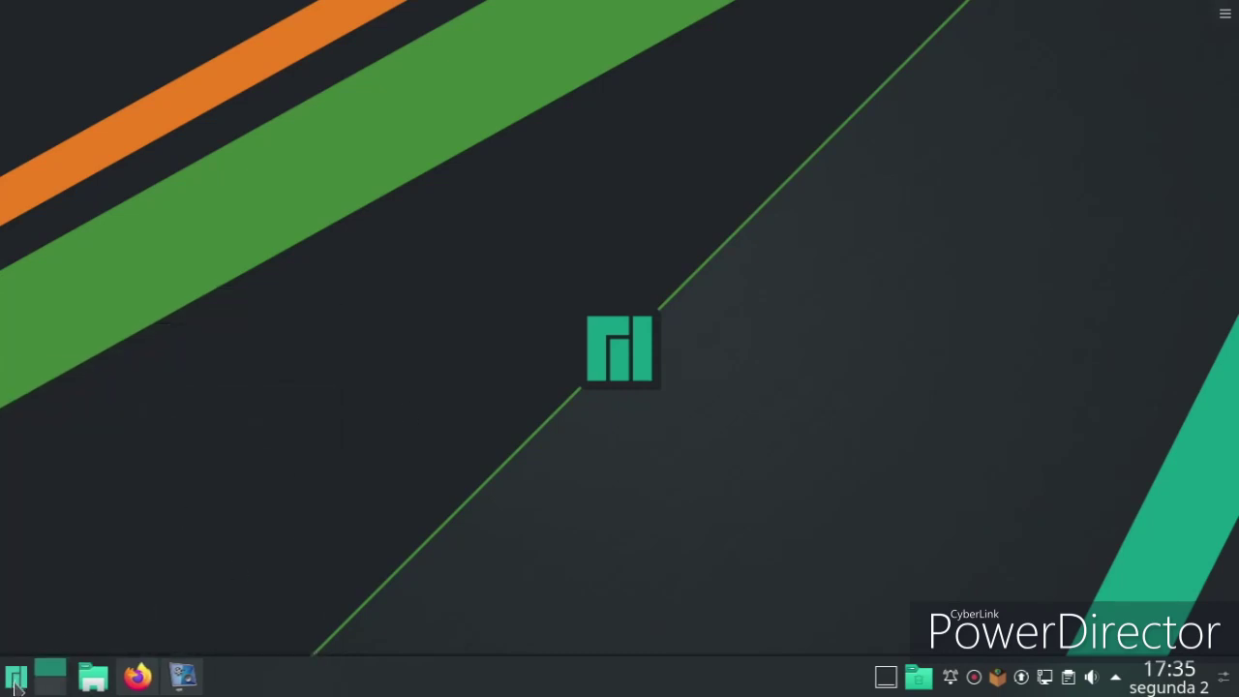
# Step: Check the system information in Centro de Informações, then close it and minimize the vokoscreenNG window
pyautogui.click(15, 680)
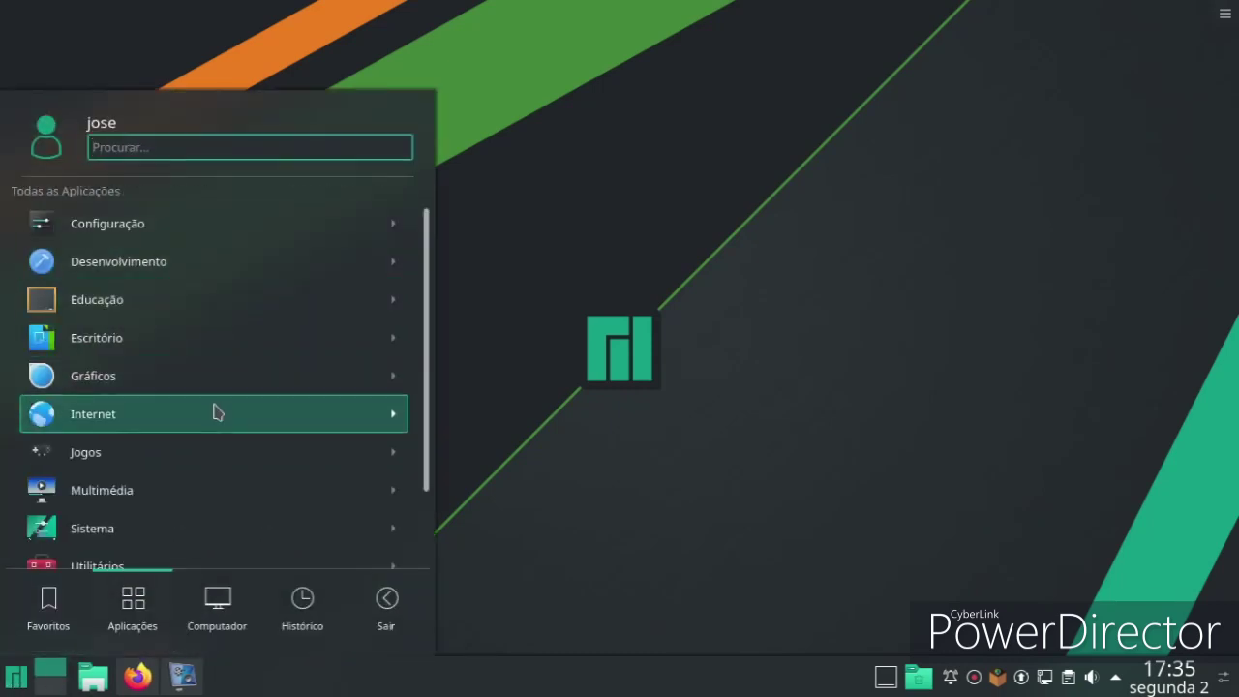
pyautogui.scroll(-2, 215, 413)
pyautogui.click(224, 426)
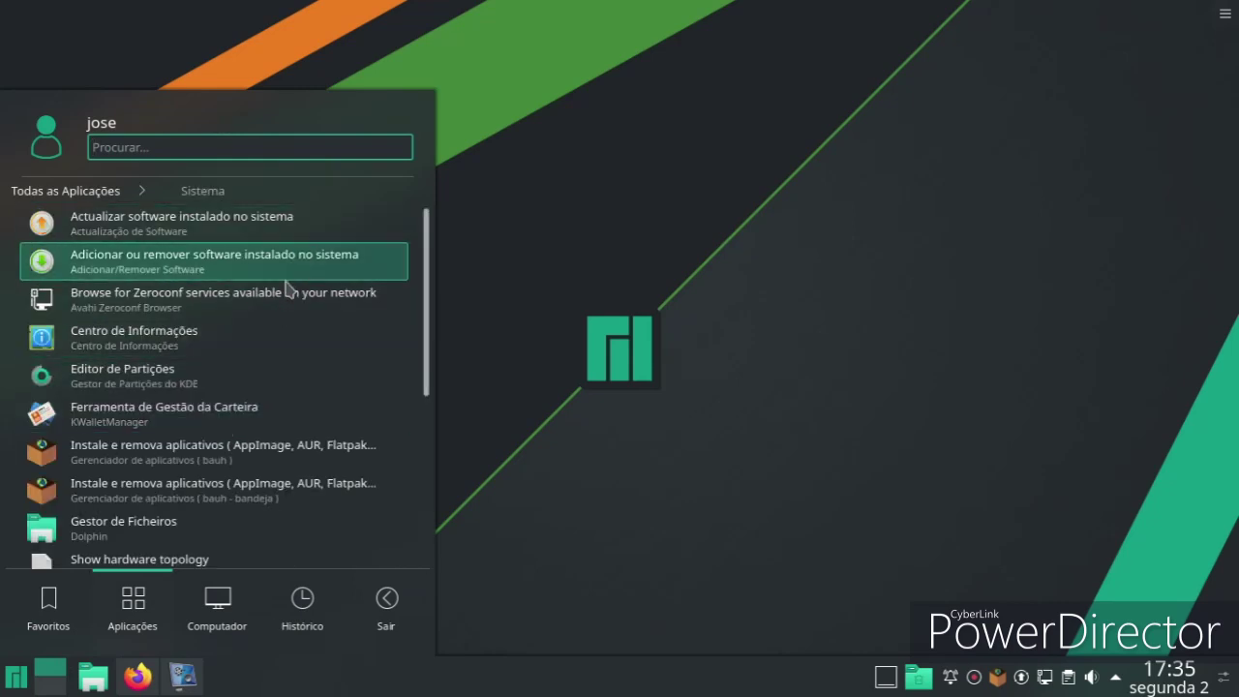
pyautogui.click(267, 337)
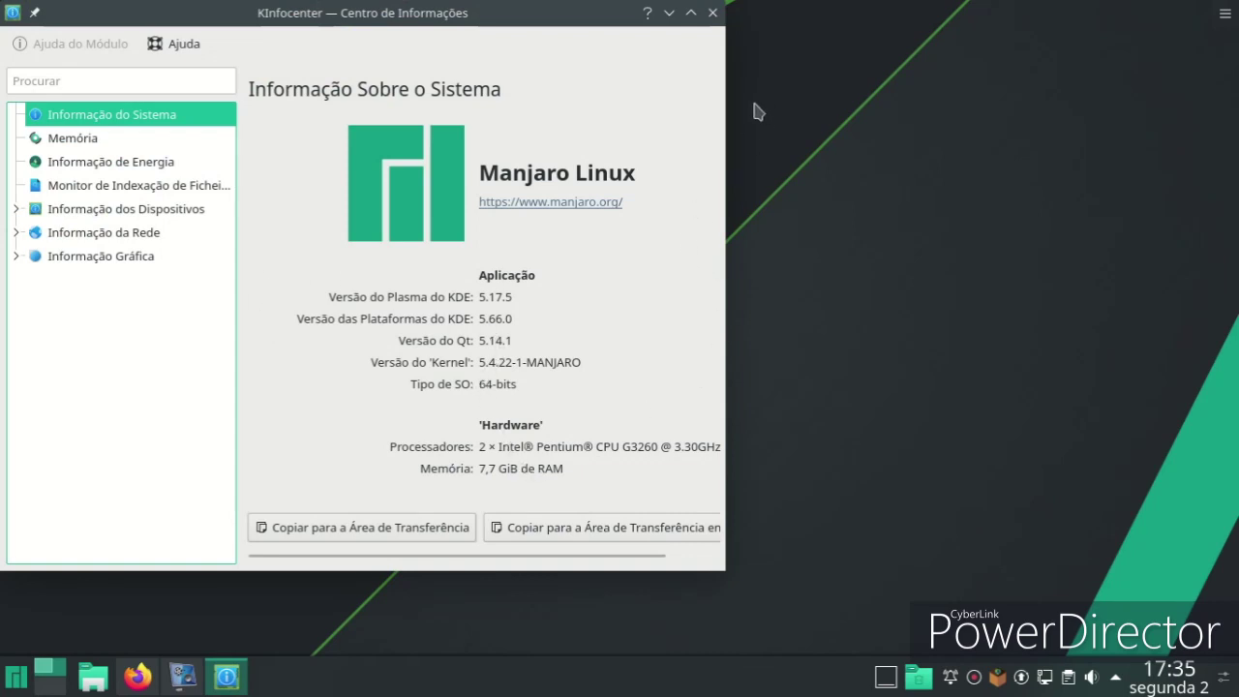
pyautogui.click(712, 13)
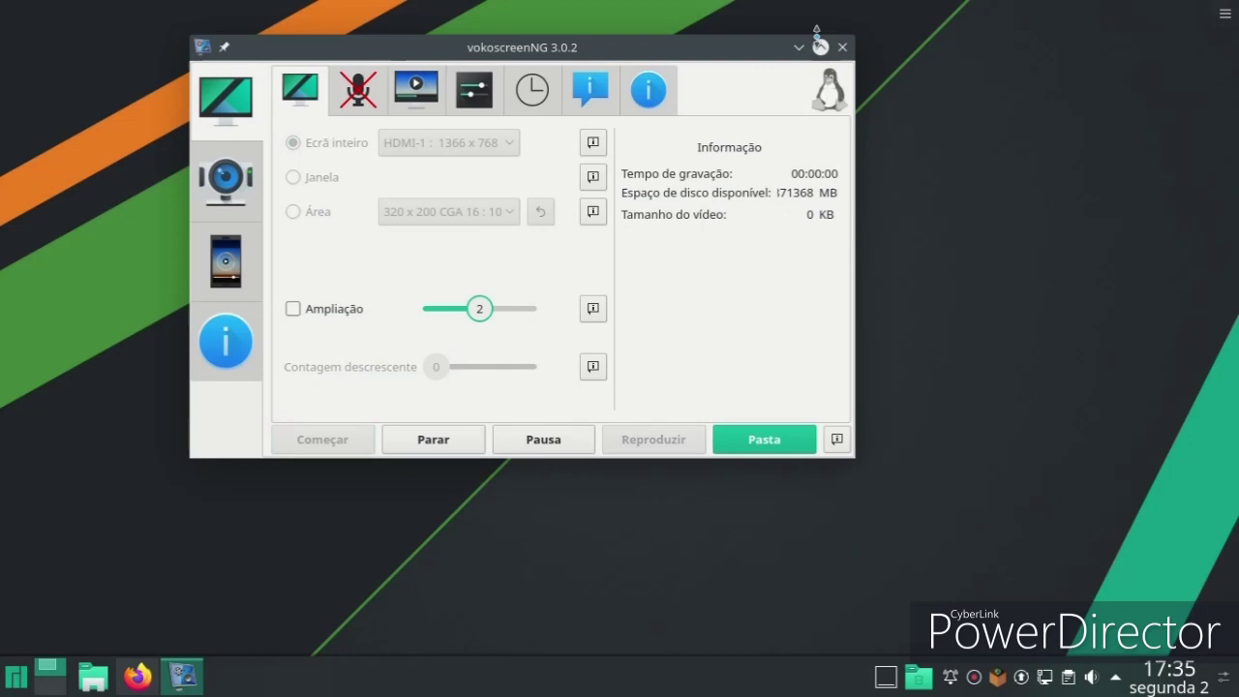
pyautogui.click(798, 48)
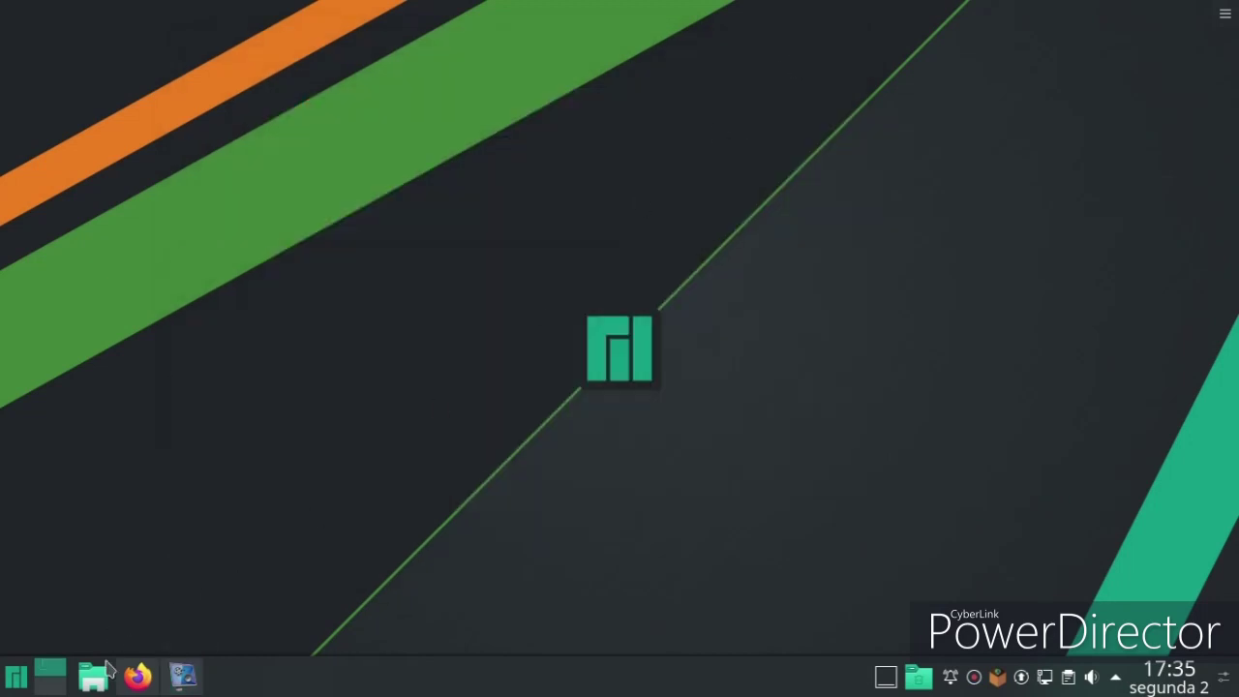
# Step: Open the home folder in the Dolphin file manager and switch to the second virtual desktop and back
pyautogui.click(94, 681)
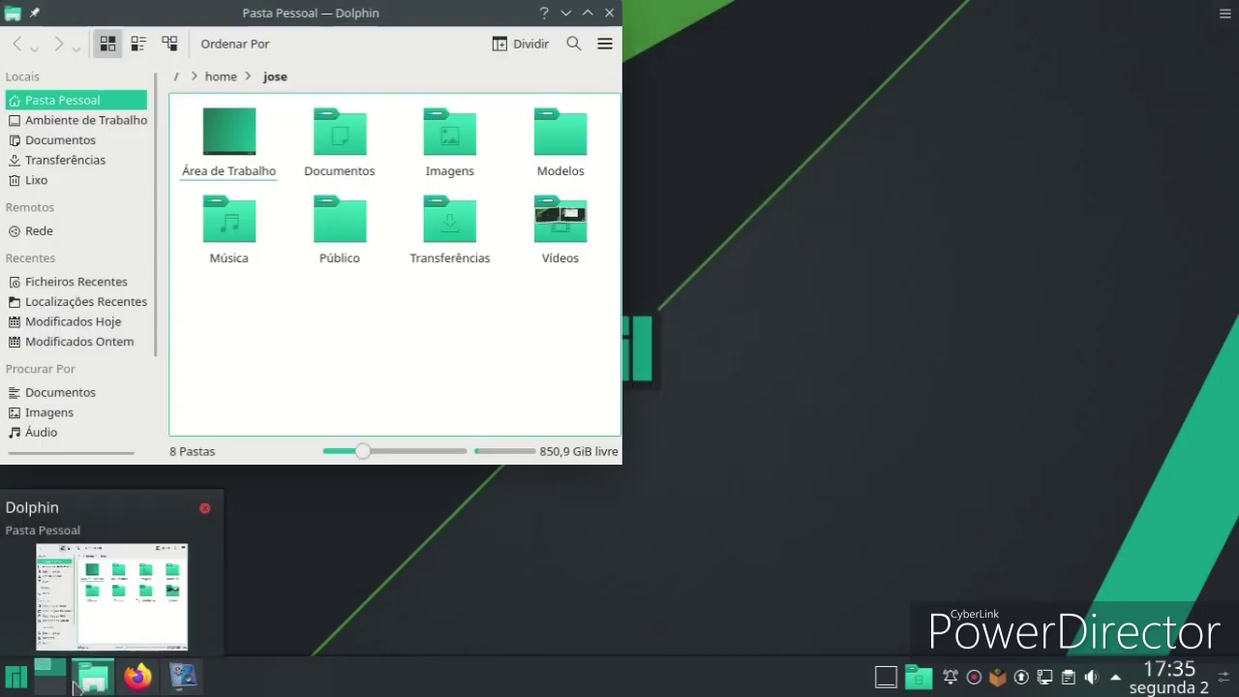
pyautogui.click(48, 681)
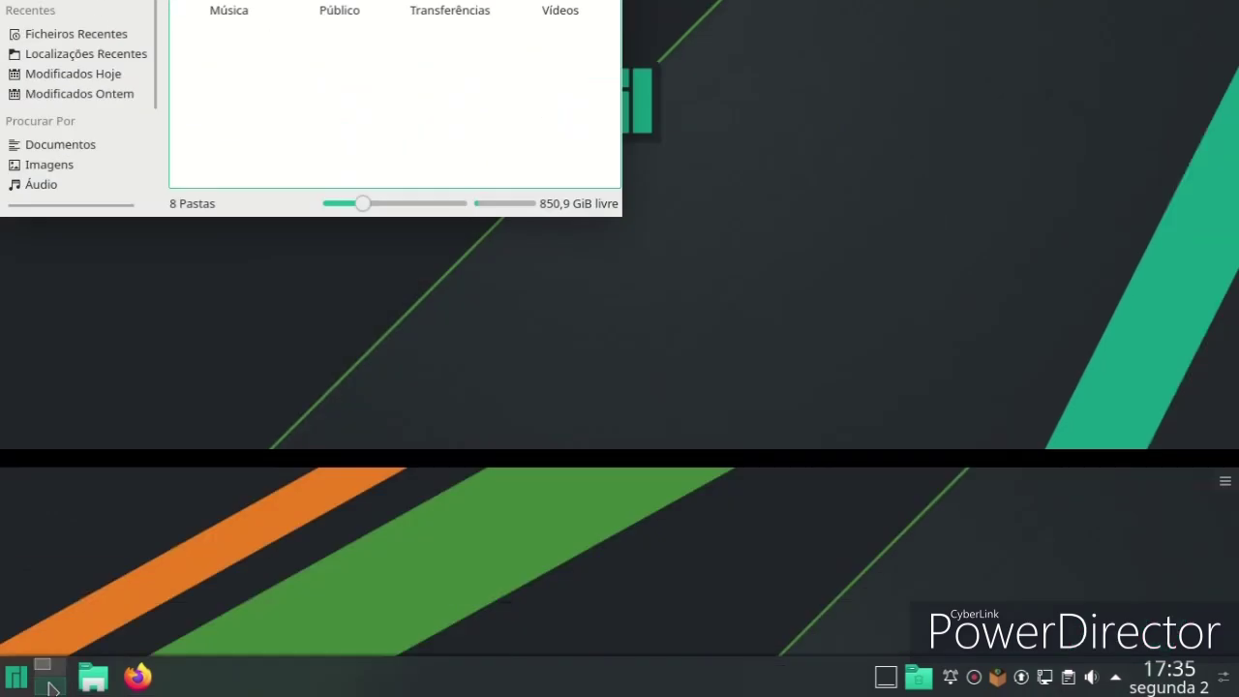
pyautogui.click(48, 680)
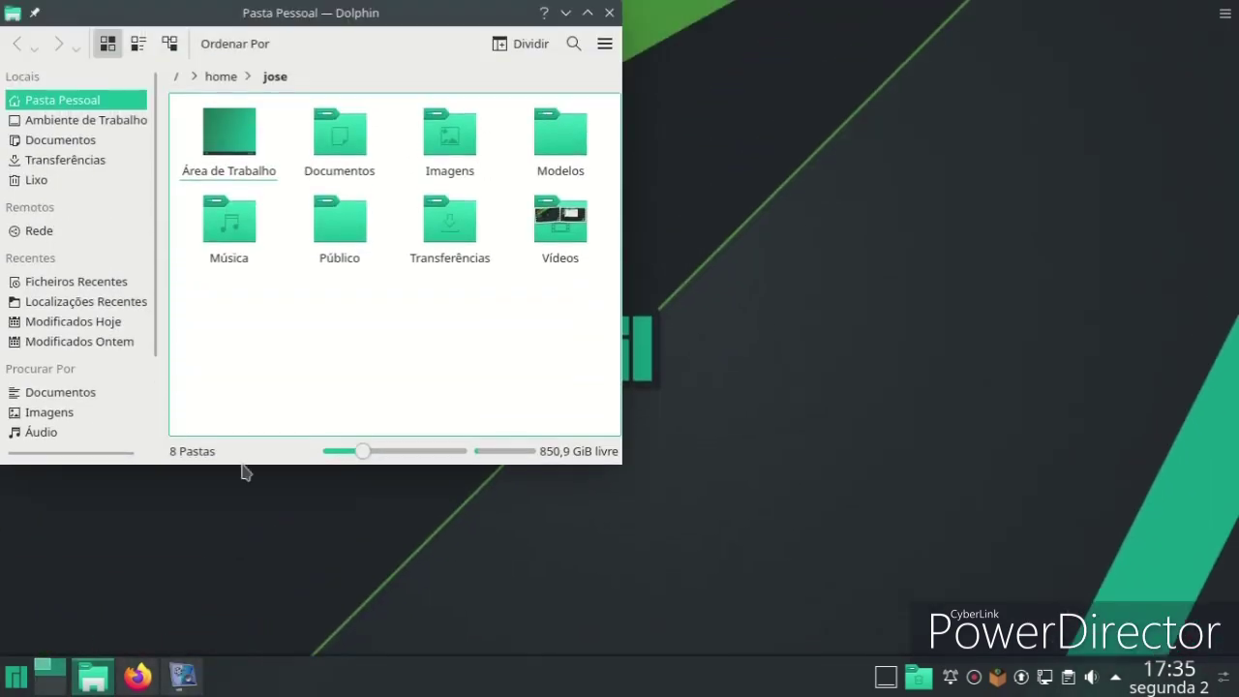
# Step: Move and enlarge the Dolphin window, then preview its compact and details views and return to icons view
pyautogui.moveTo(349, 5); pyautogui.dragTo(553, 90)
pyautogui.moveTo(823, 552); pyautogui.dragTo(898, 565)
pyautogui.click(340, 131)
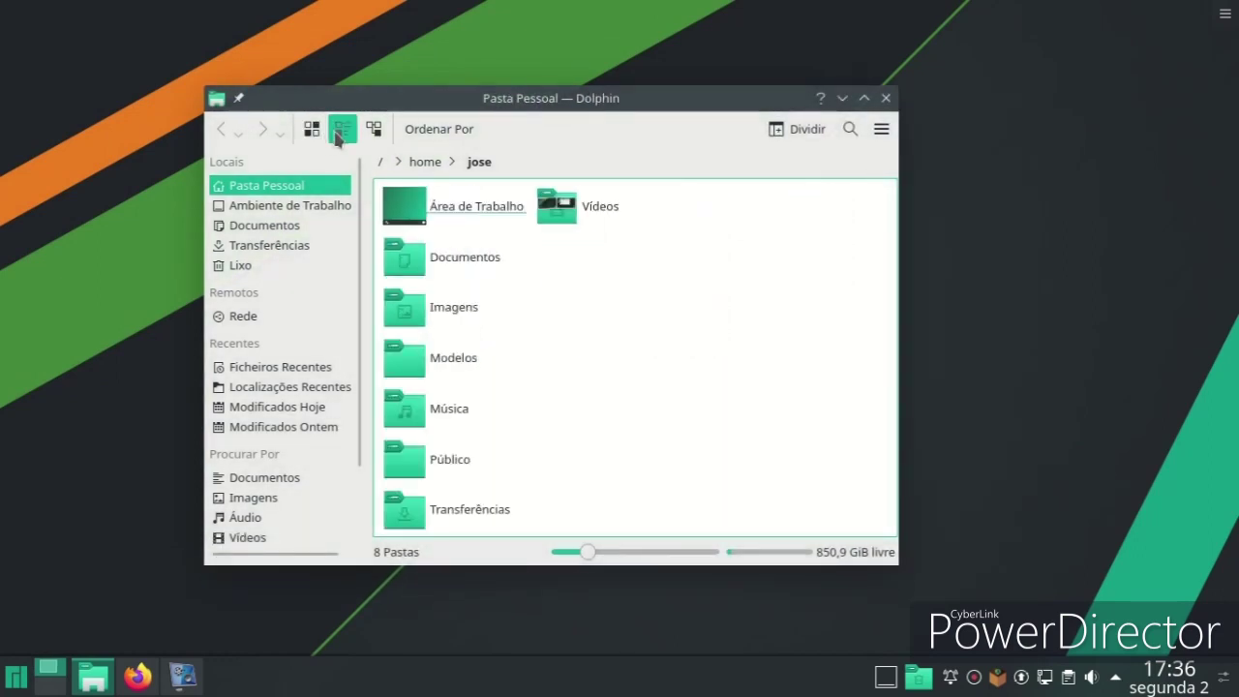
pyautogui.click(368, 137)
pyautogui.click(341, 133)
pyautogui.click(300, 137)
# Step: Show Dolphin's split view and file search options, then close the file manager
pyautogui.click(780, 129)
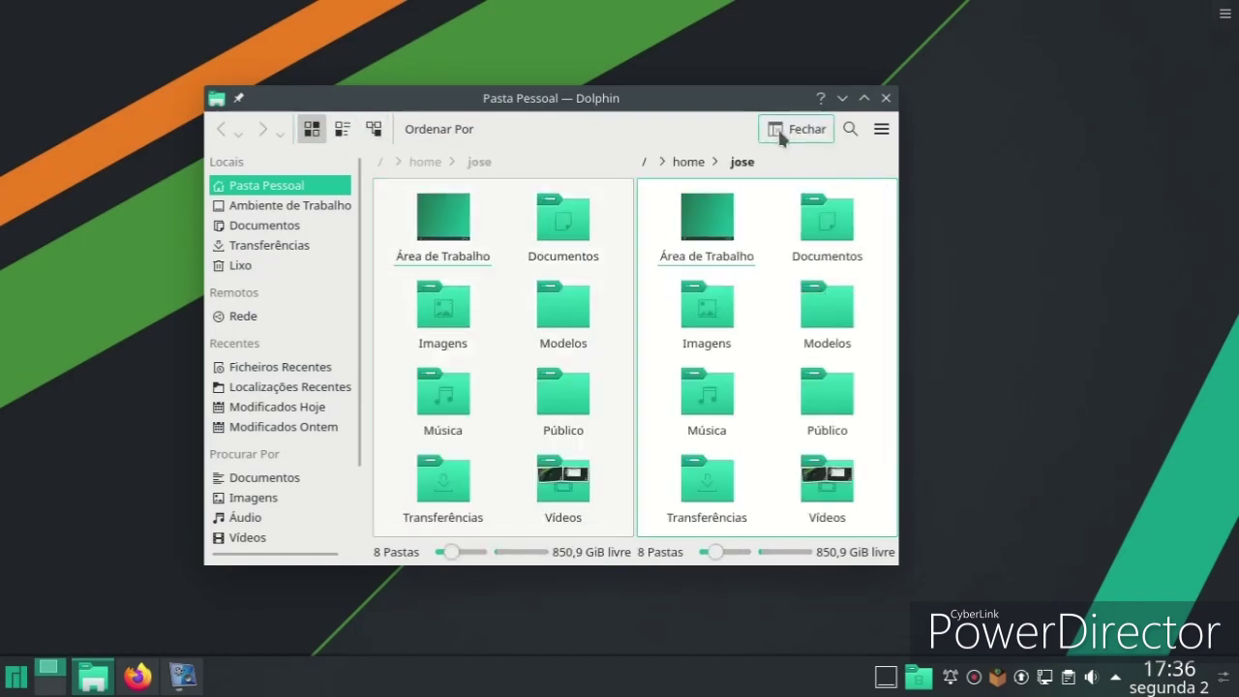
pyautogui.click(881, 129)
pyautogui.click(850, 129)
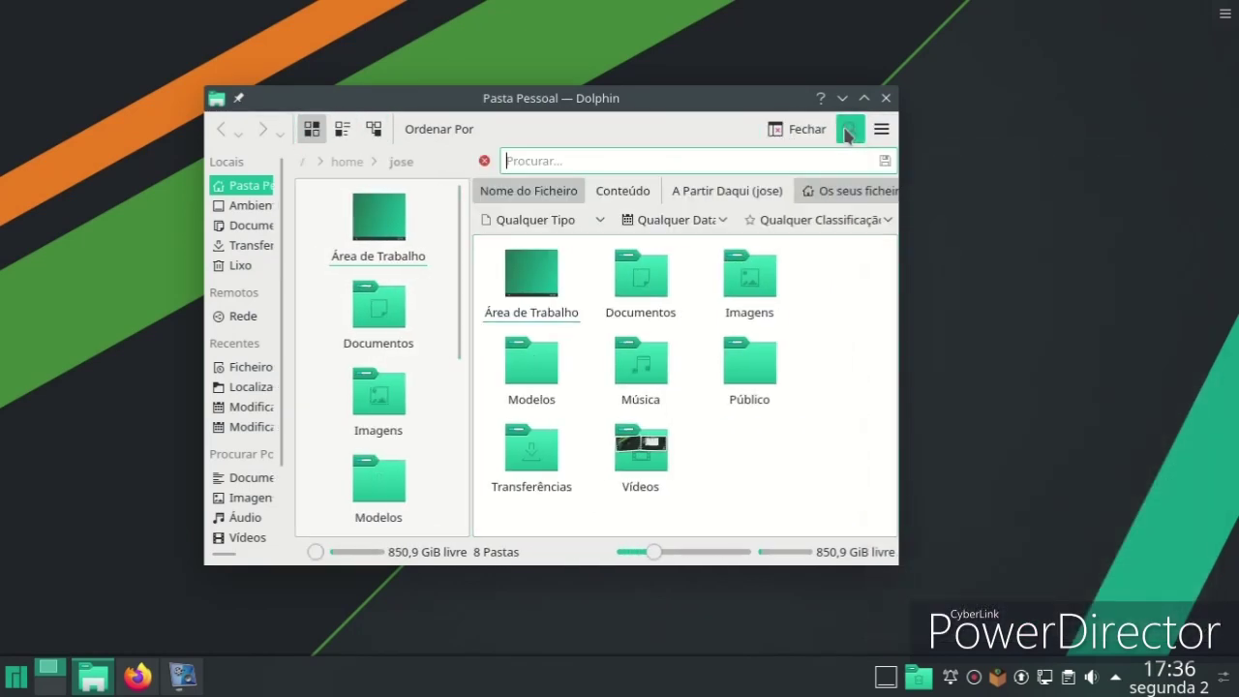
pyautogui.click(887, 100)
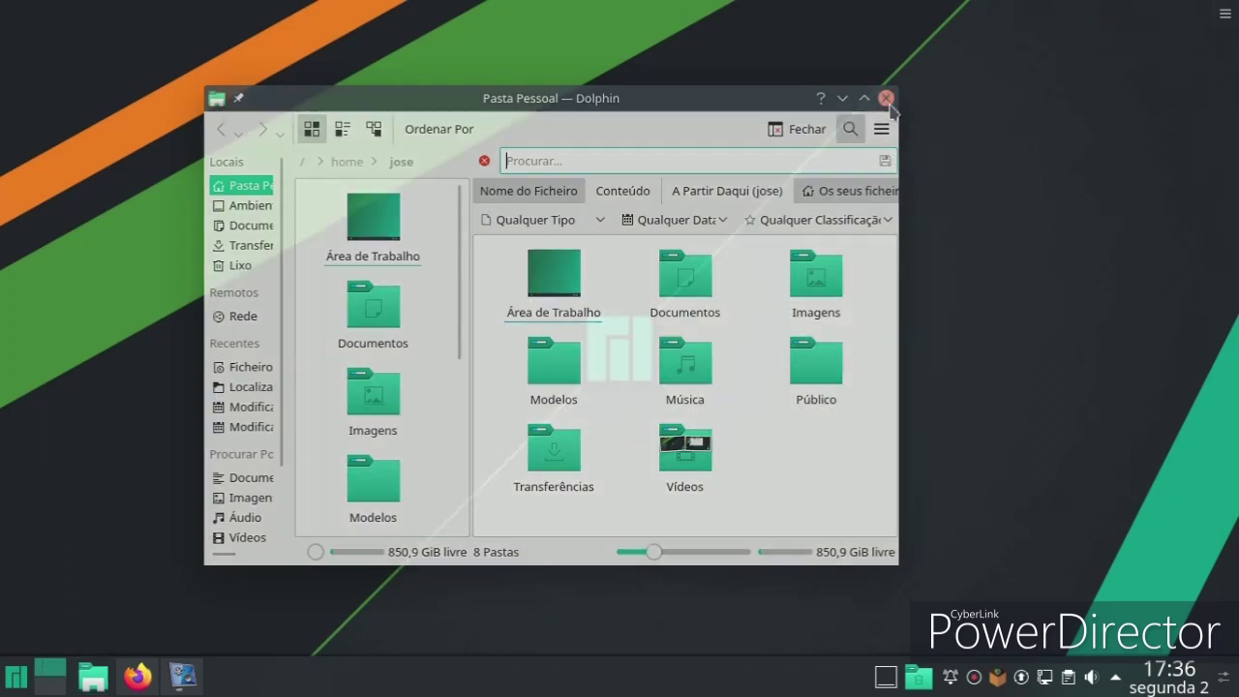
# Step: Open the bauh application manager and search for "chrome", browsing the packages found
pyautogui.click(996, 677)
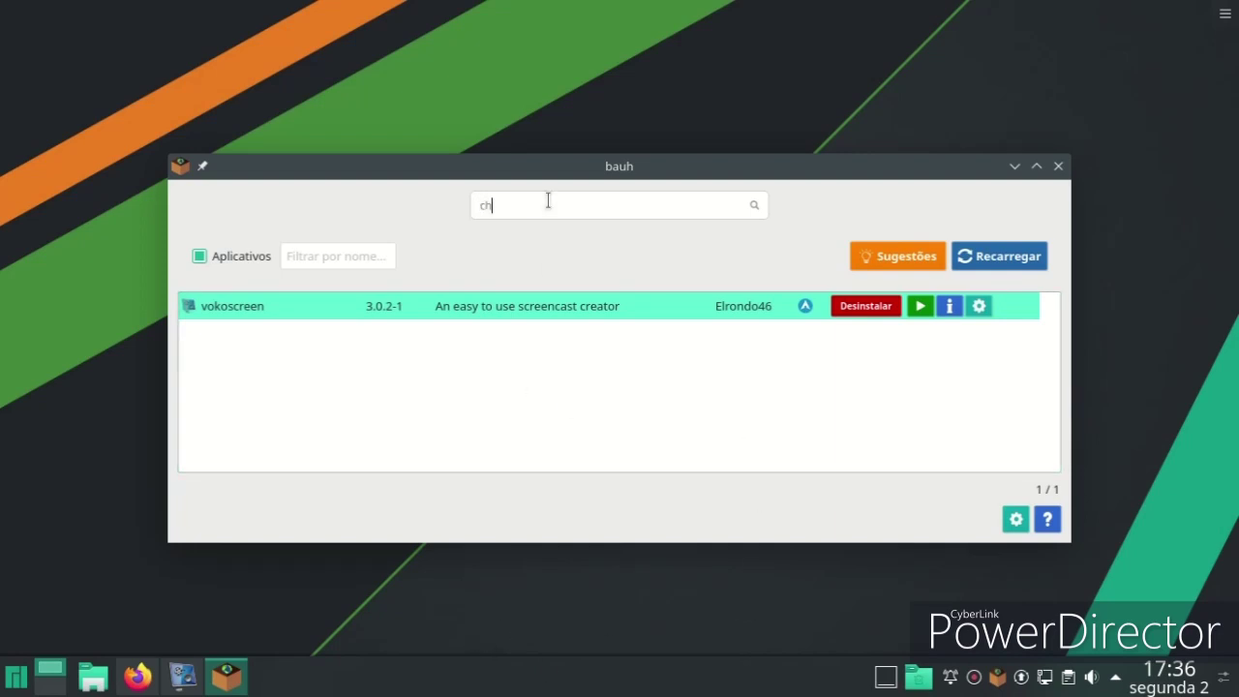
pyautogui.press('Return')
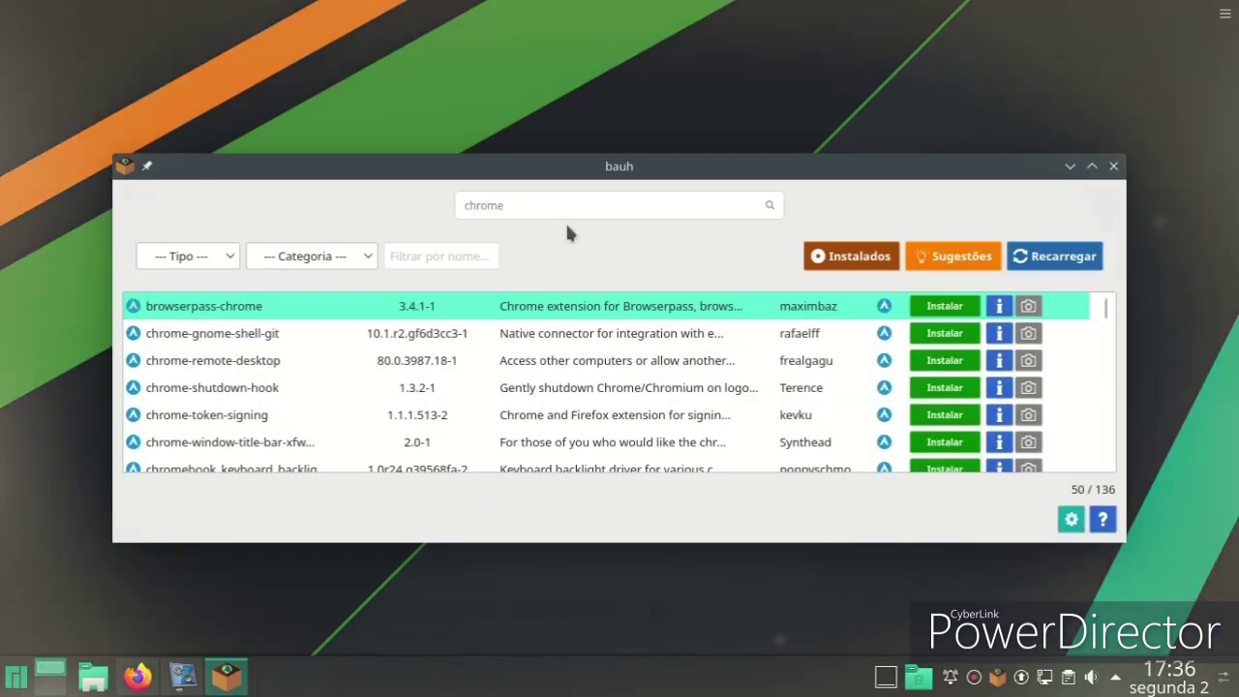
pyautogui.scroll(-2, 600, 323)
pyautogui.scroll(-4, 608, 328)
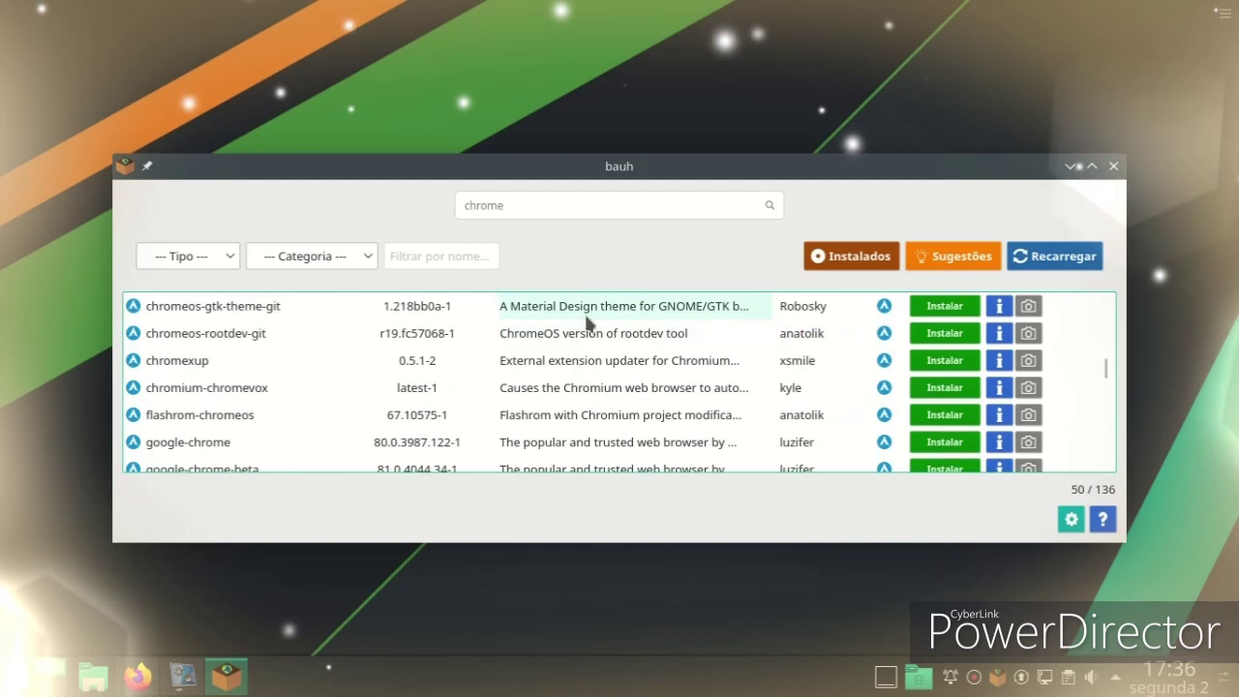
# Step: Filter the chrome results by type, first Aur and then Flatpak
pyautogui.click(231, 255)
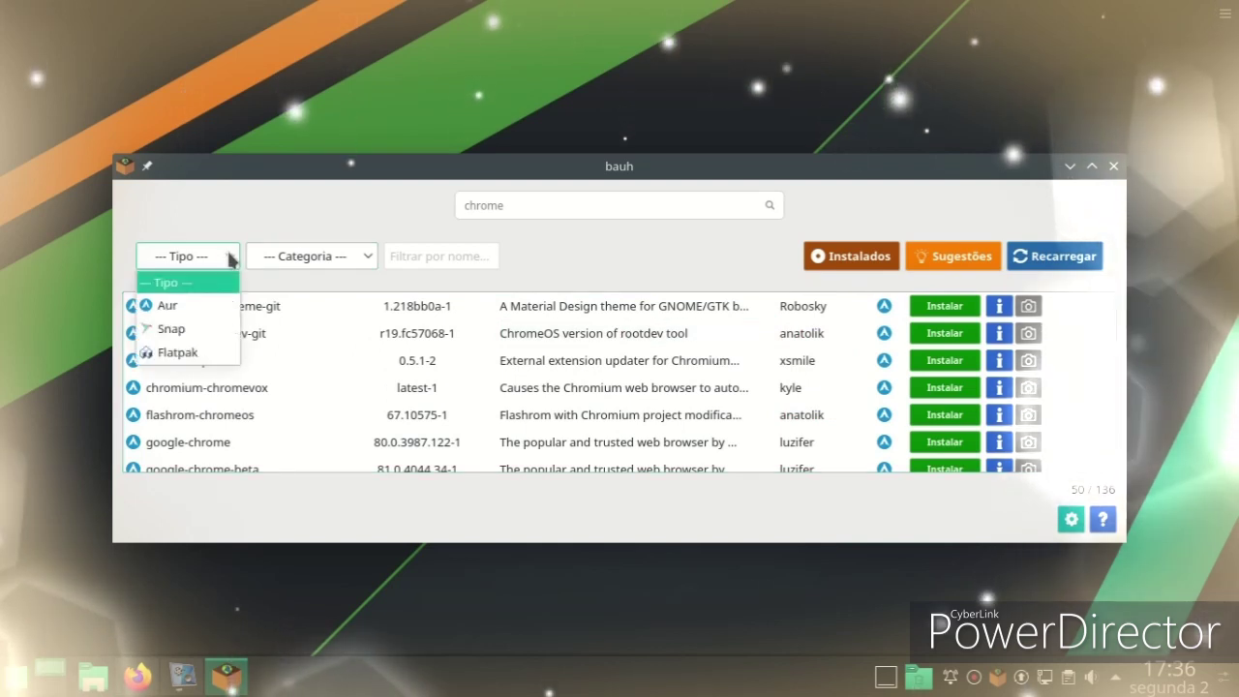
pyautogui.click(201, 306)
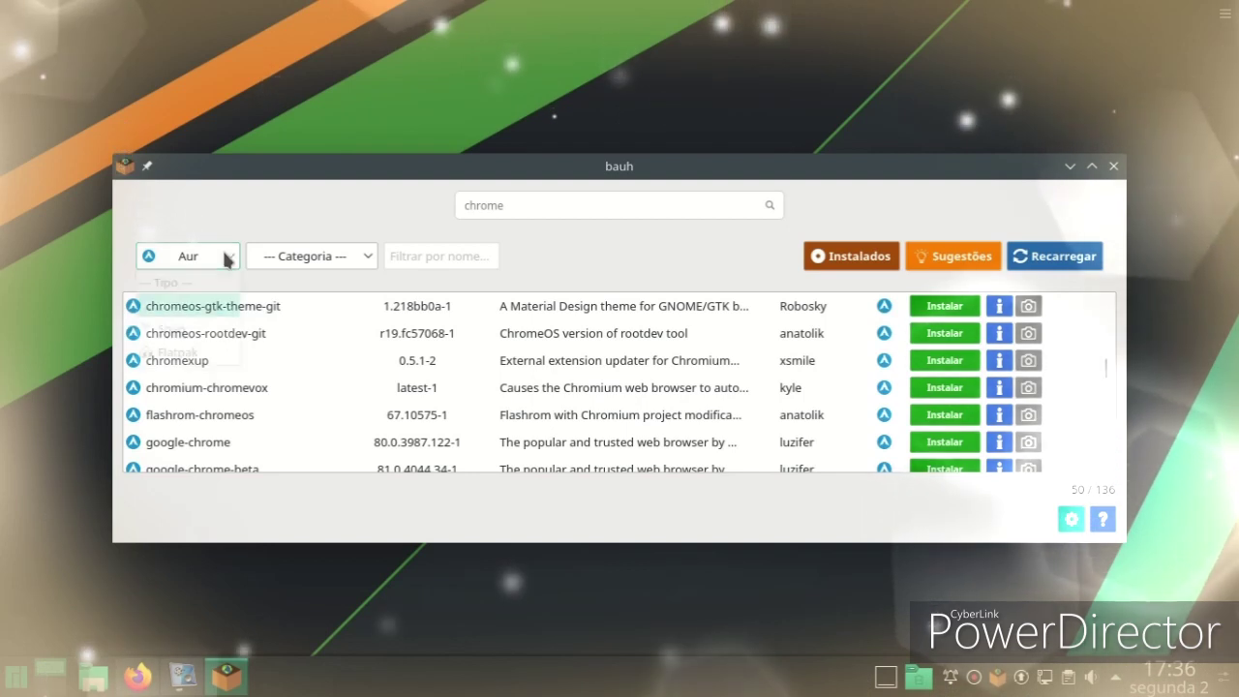
pyautogui.click(224, 256)
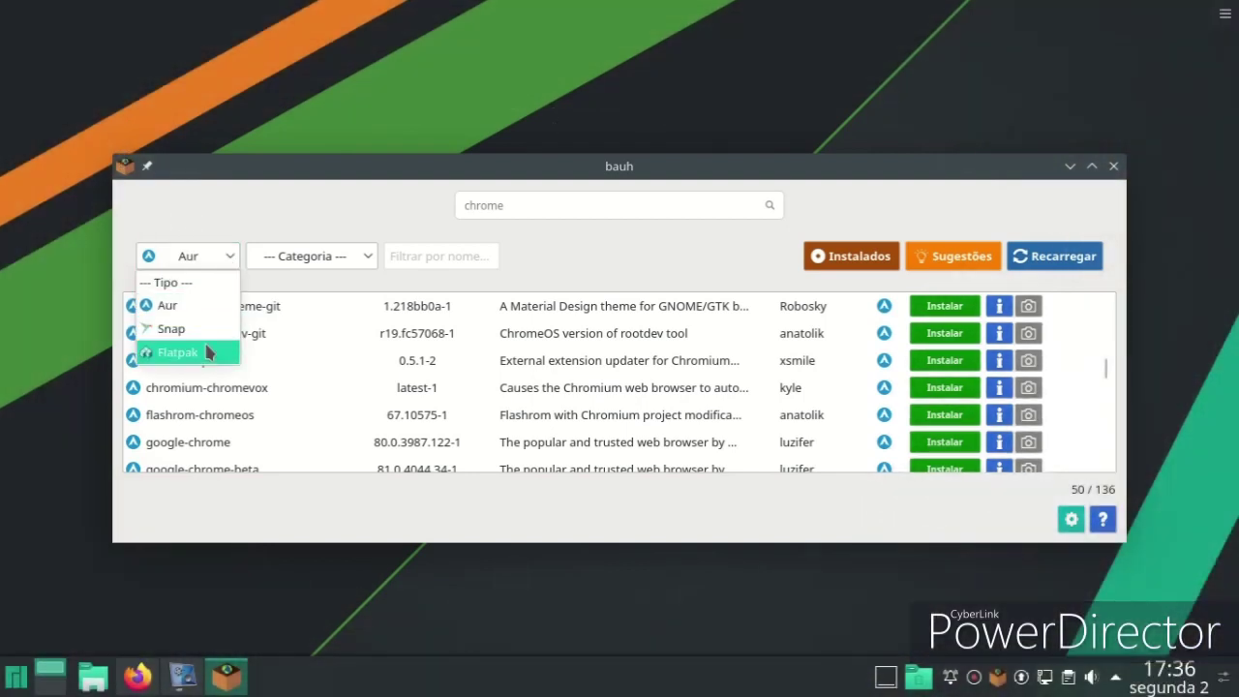
pyautogui.click(207, 353)
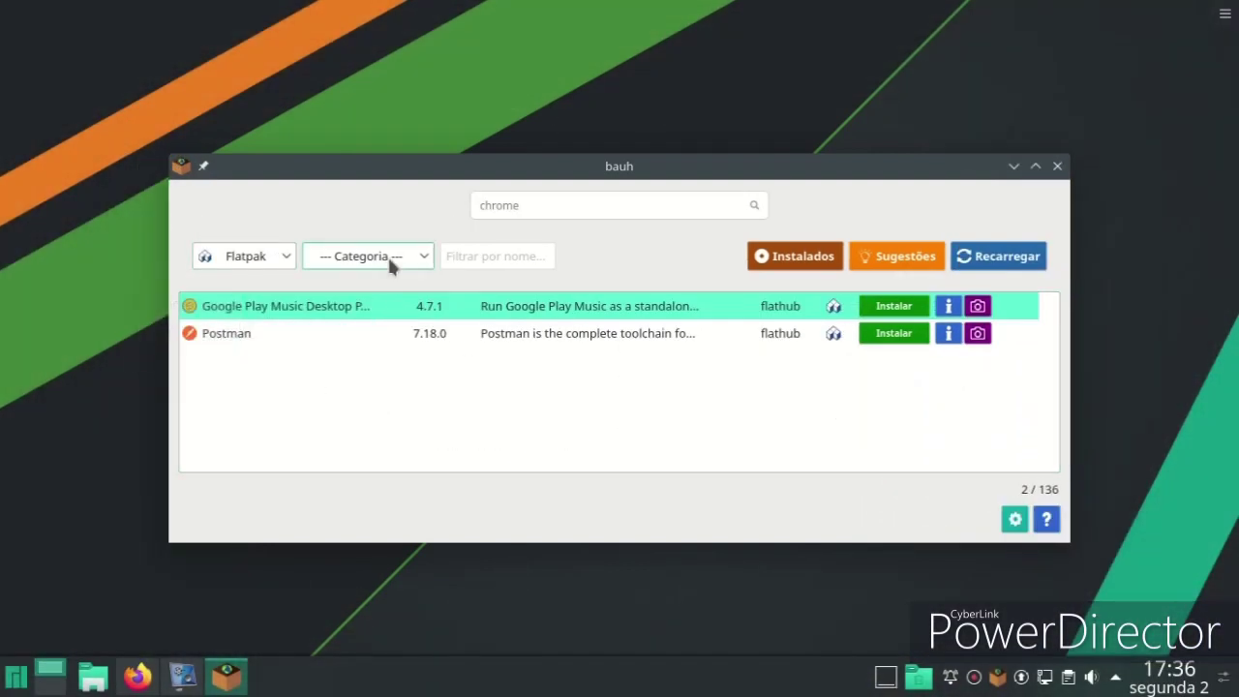
# Step: Filter the Flatpak results by the Vídeo category, then close bauh
pyautogui.click(424, 257)
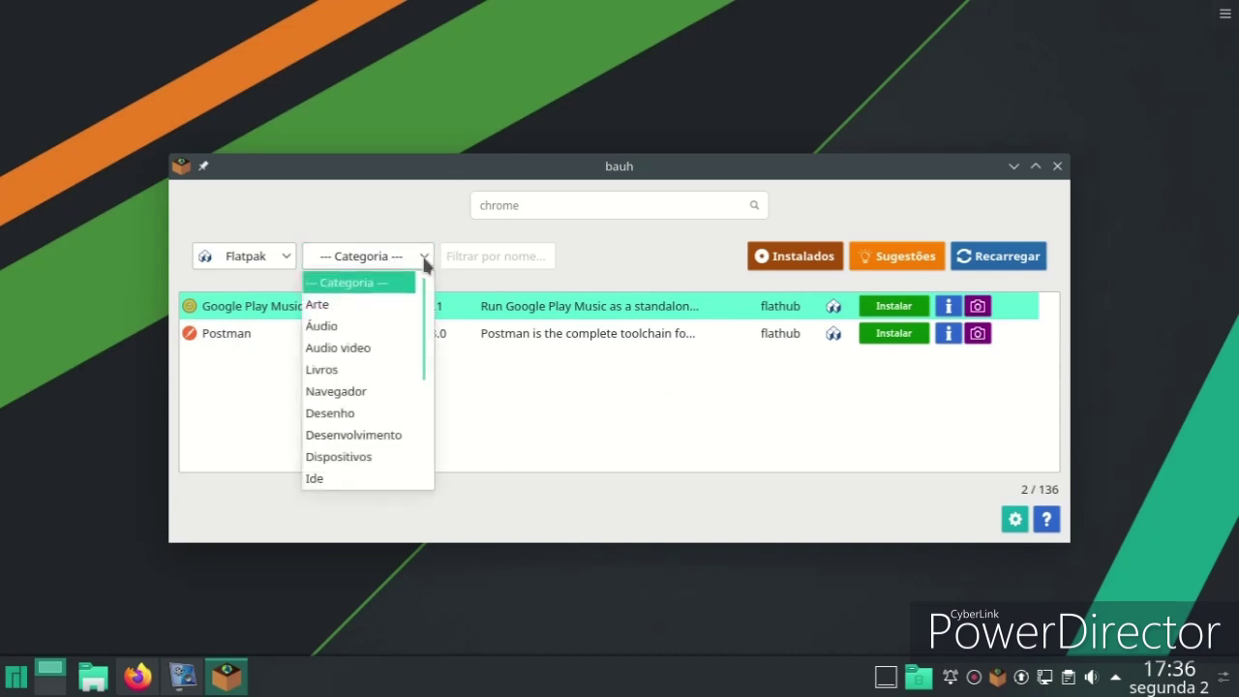
pyautogui.scroll(-4, 413, 303)
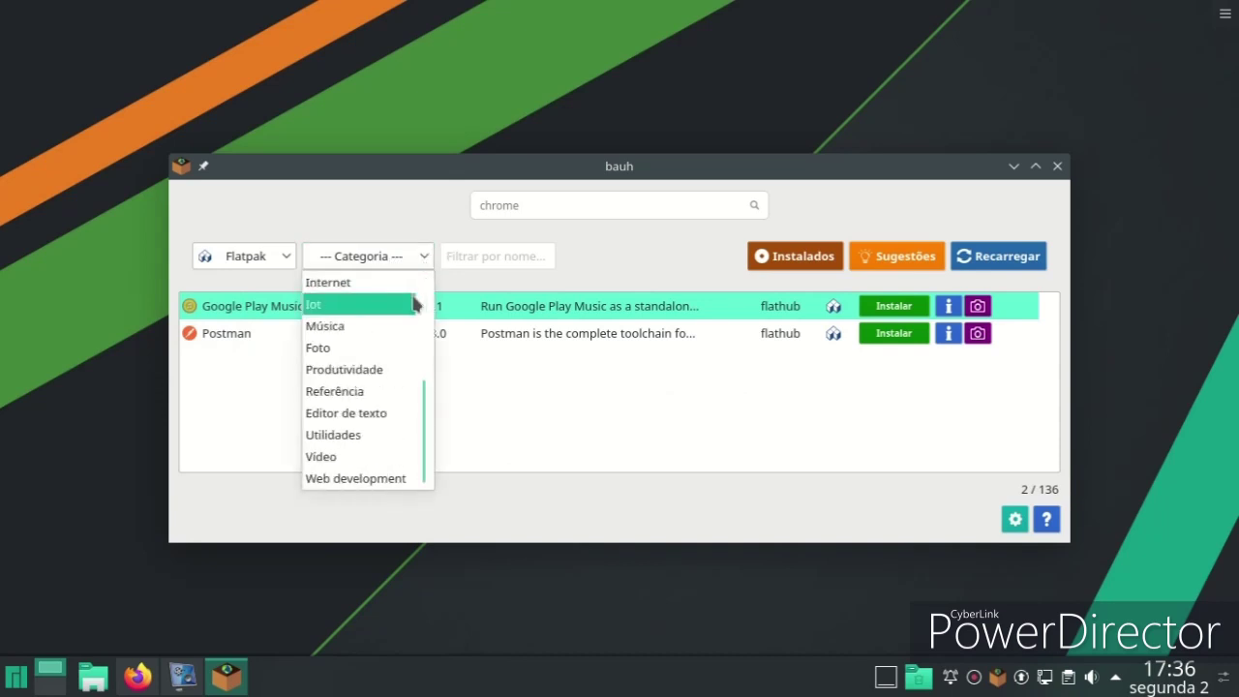
pyautogui.click(348, 458)
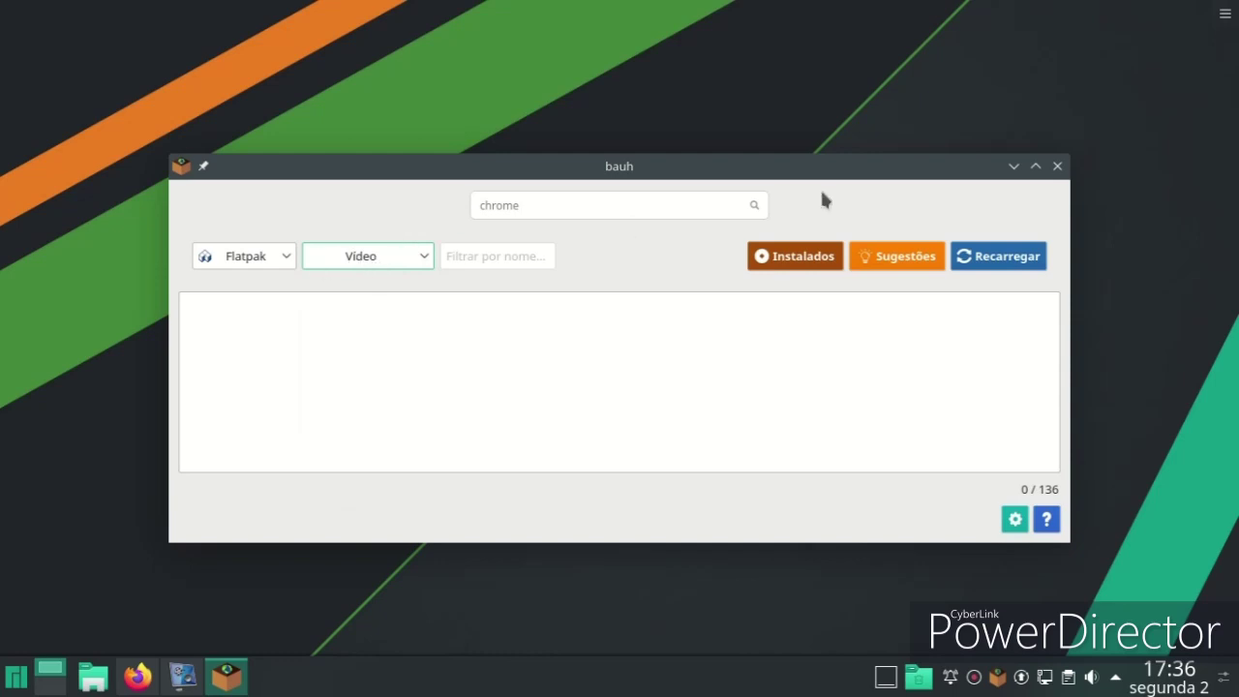
pyautogui.click(1057, 166)
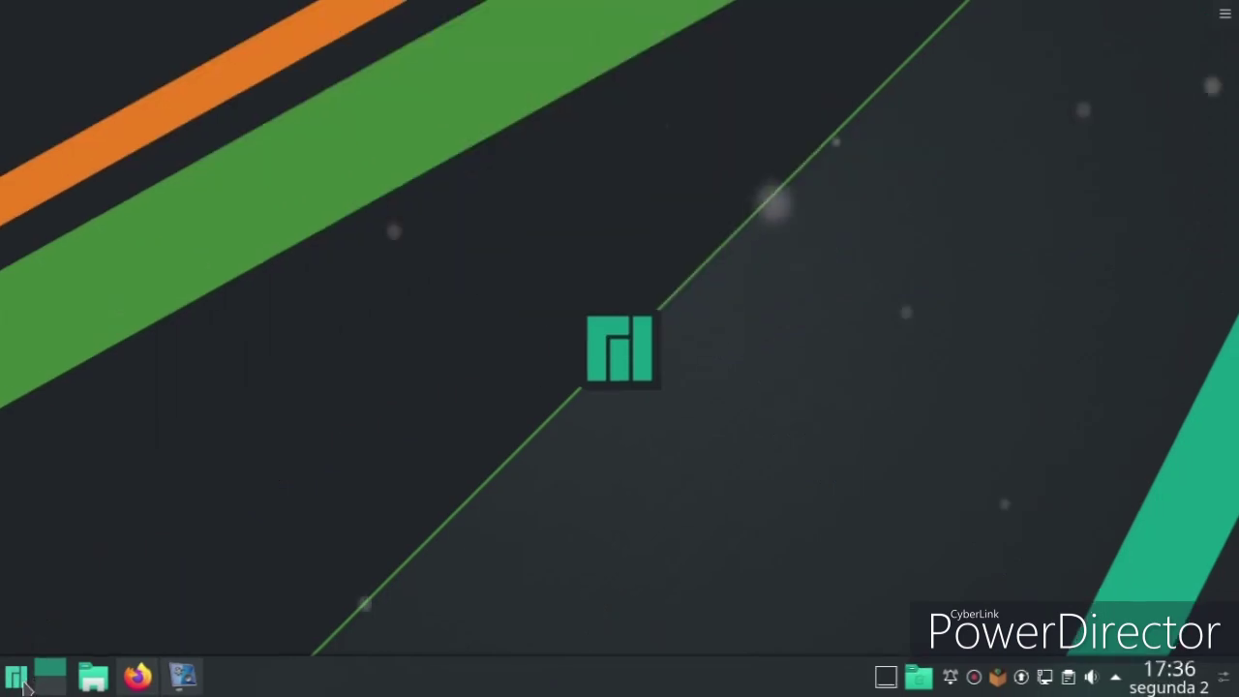
# Step: Open Adicionar/Remover Software, move its window towards the middle of the desktop and browse the featured applications
pyautogui.click(16, 674)
pyautogui.scroll(-1, 78, 444)
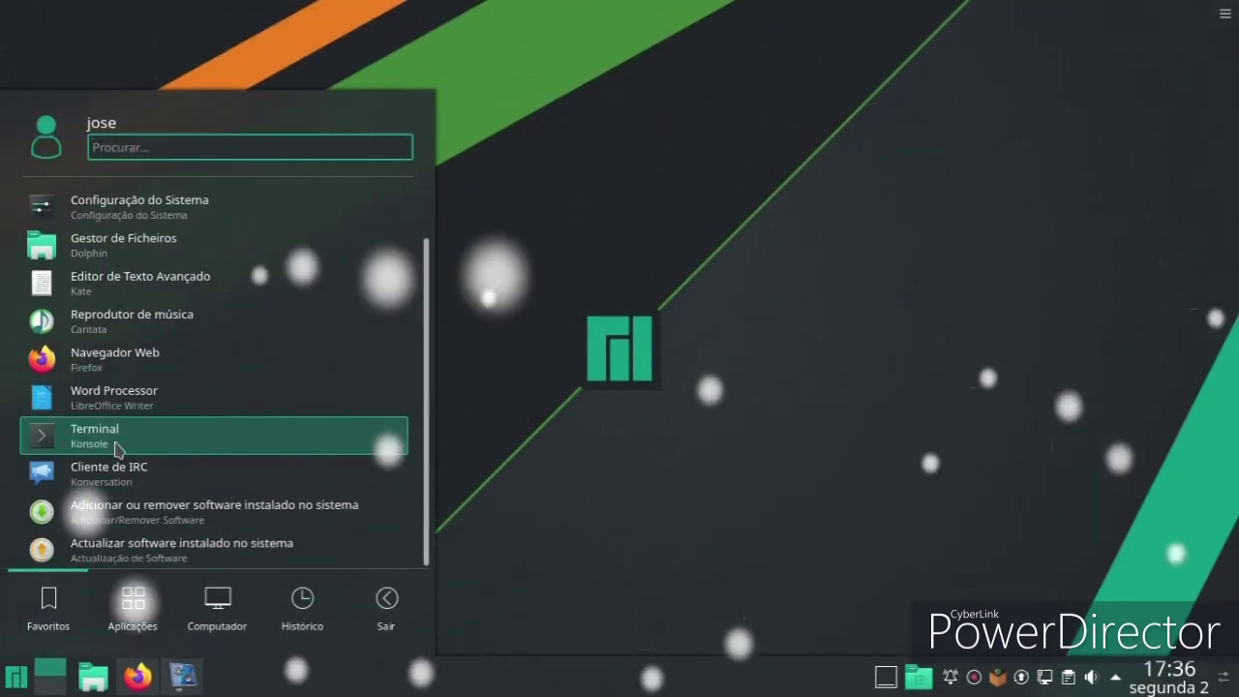
pyautogui.click(164, 511)
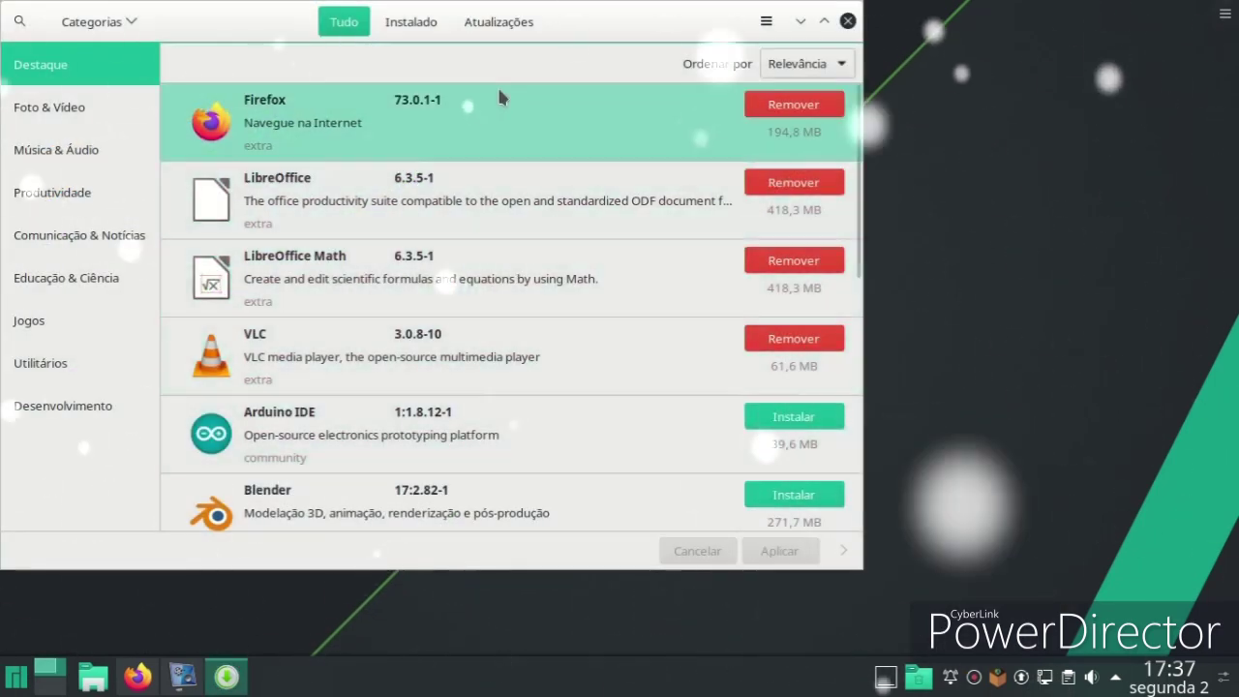
pyautogui.moveTo(293, 10); pyautogui.dragTo(493, 25)
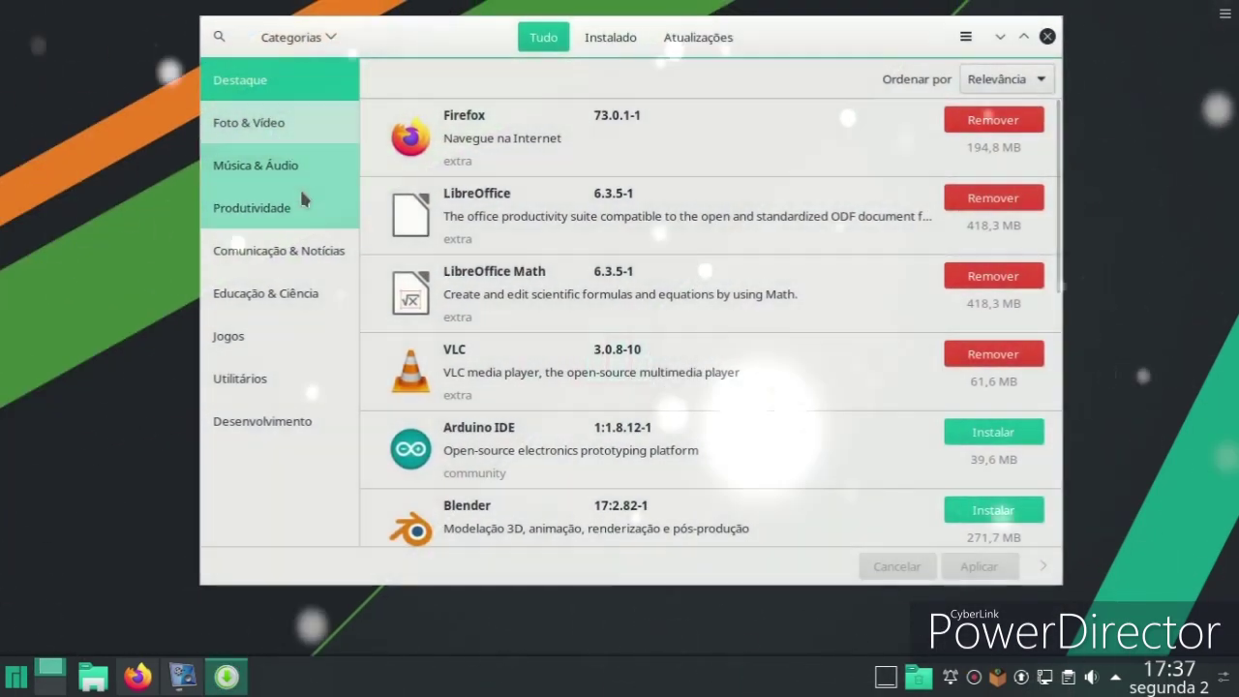
pyautogui.scroll(-8, 717, 206)
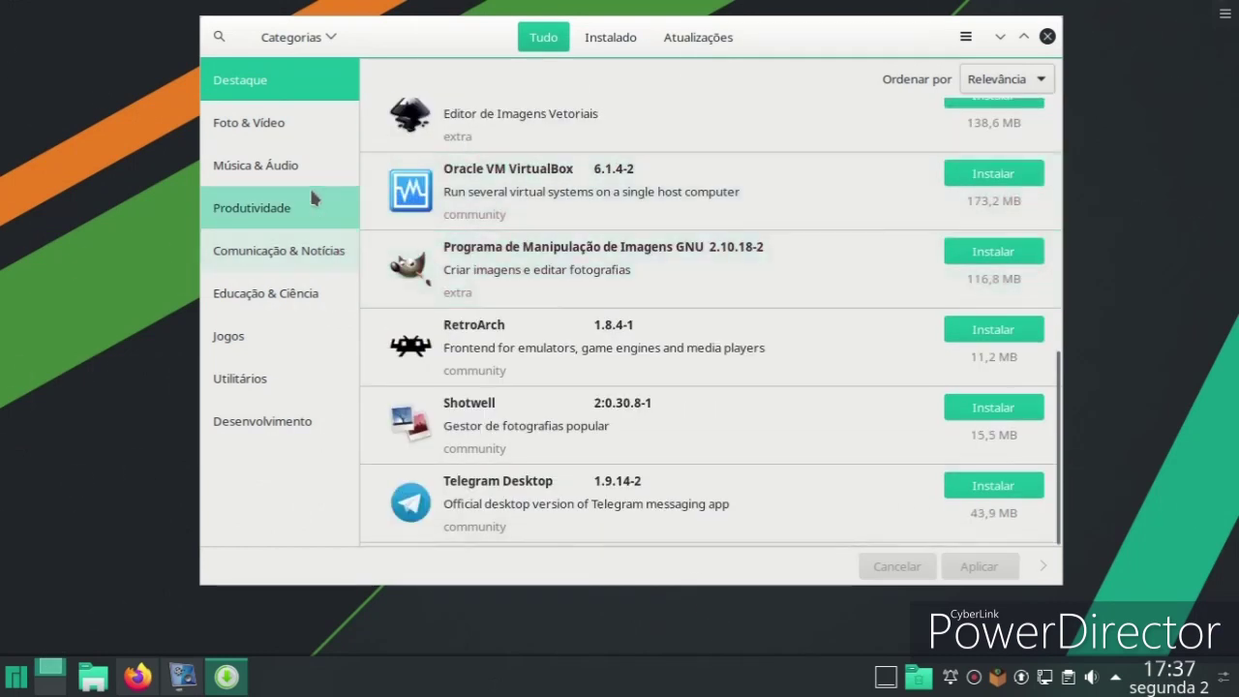
# Step: Browse software categories including Música & Áudio, Educação & Ciência, Jogos and Desenvolvimento, return to Destaque and close the software manager
pyautogui.click(291, 166)
pyautogui.click(283, 290)
pyautogui.click(267, 339)
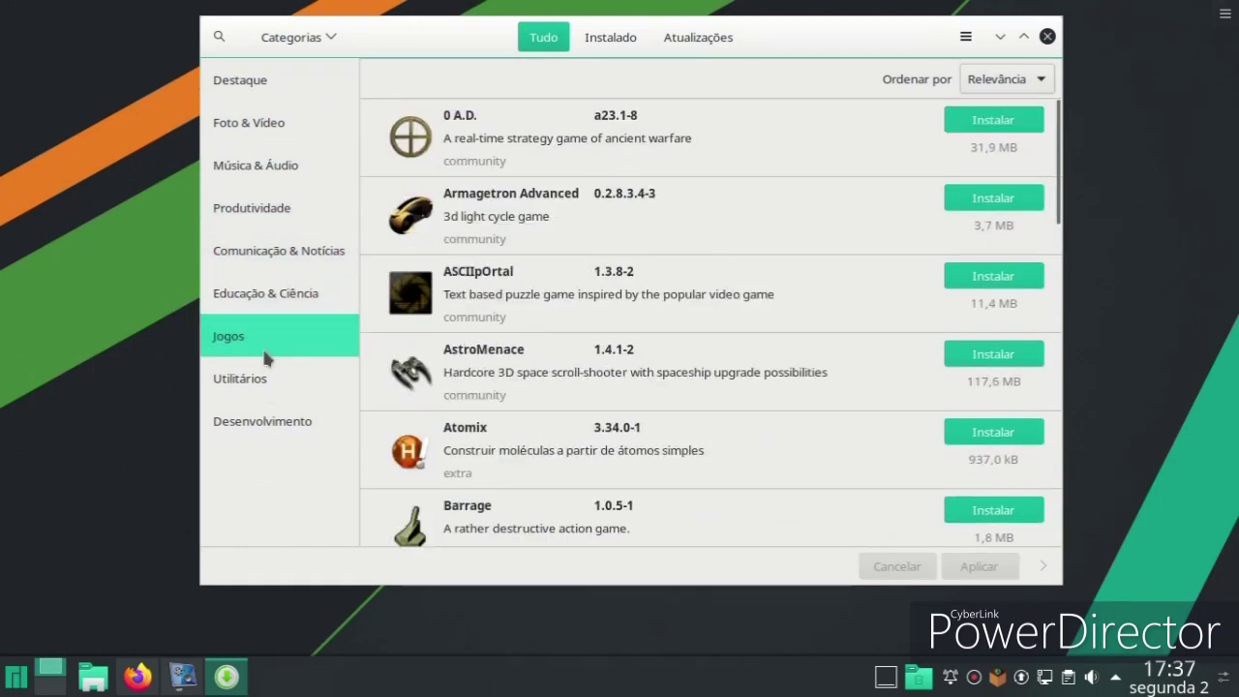
pyautogui.click(268, 385)
pyautogui.click(271, 426)
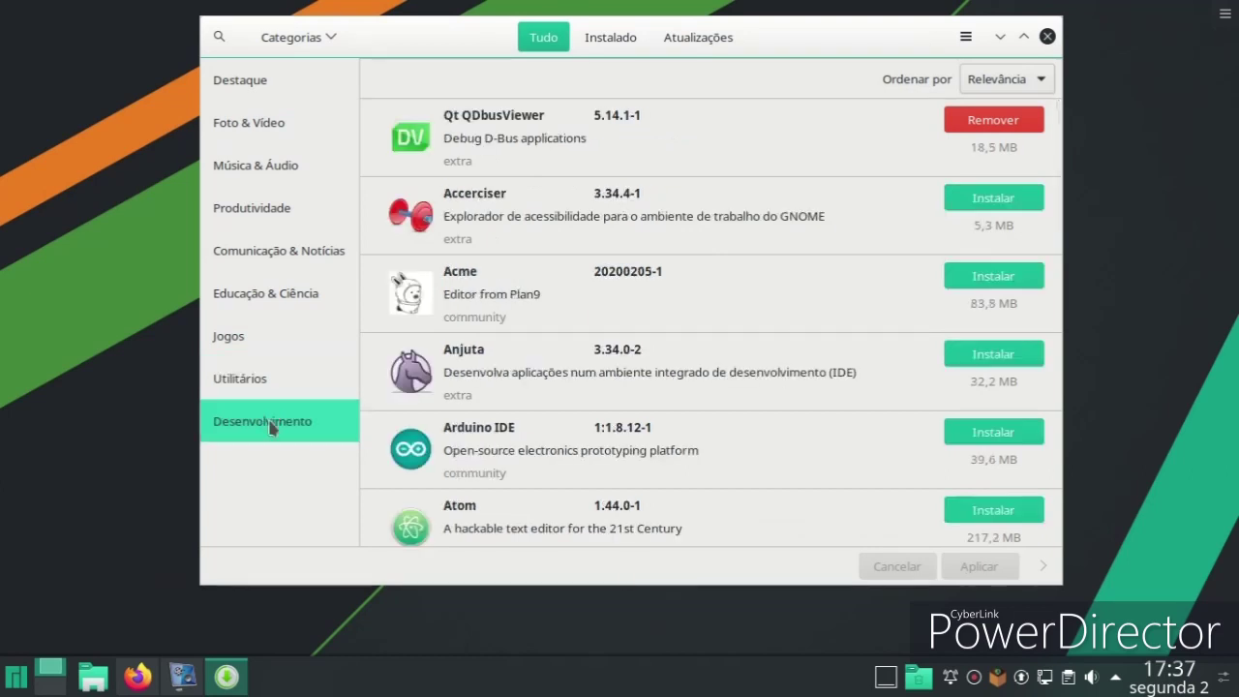
pyautogui.click(208, 81)
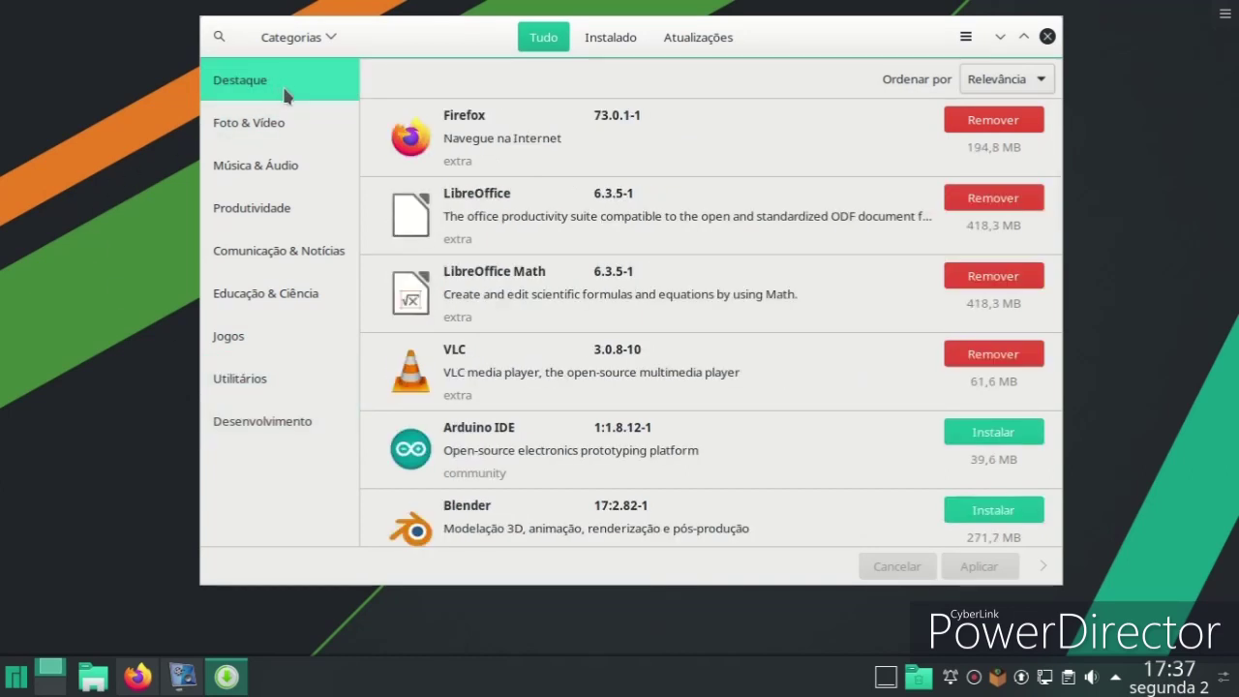
pyautogui.click(1047, 36)
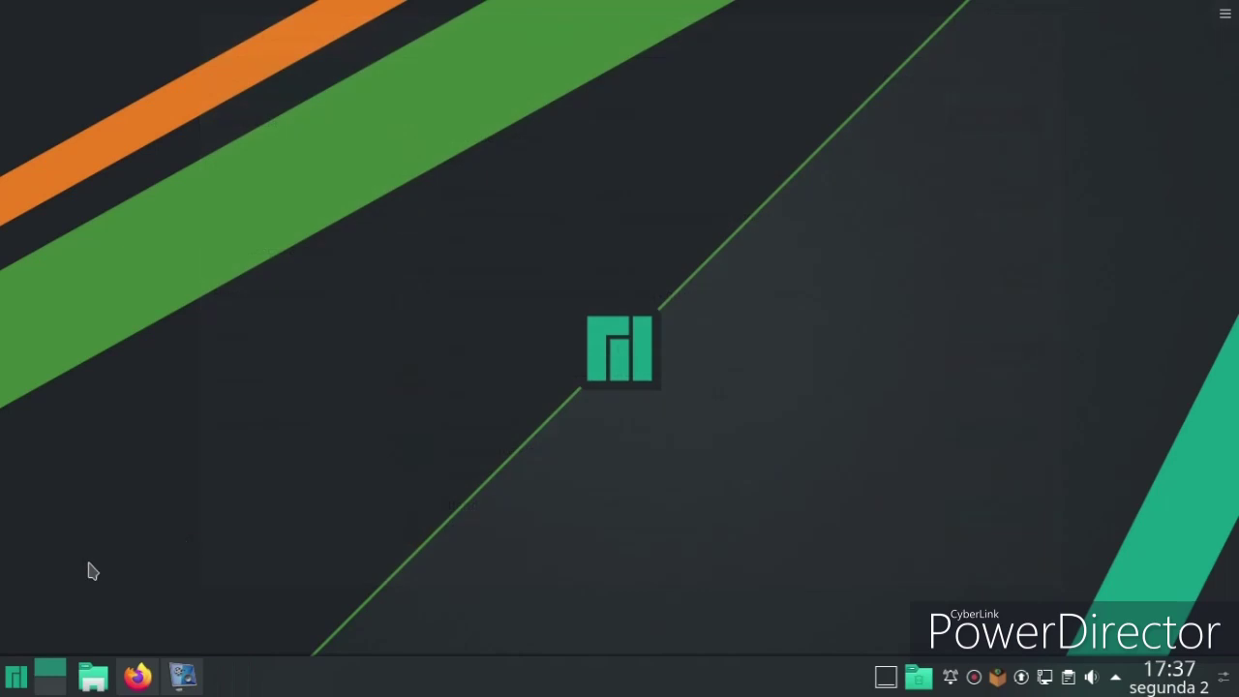
# Step: Check for system updates with Actualização de Software, then close it
pyautogui.click(15, 676)
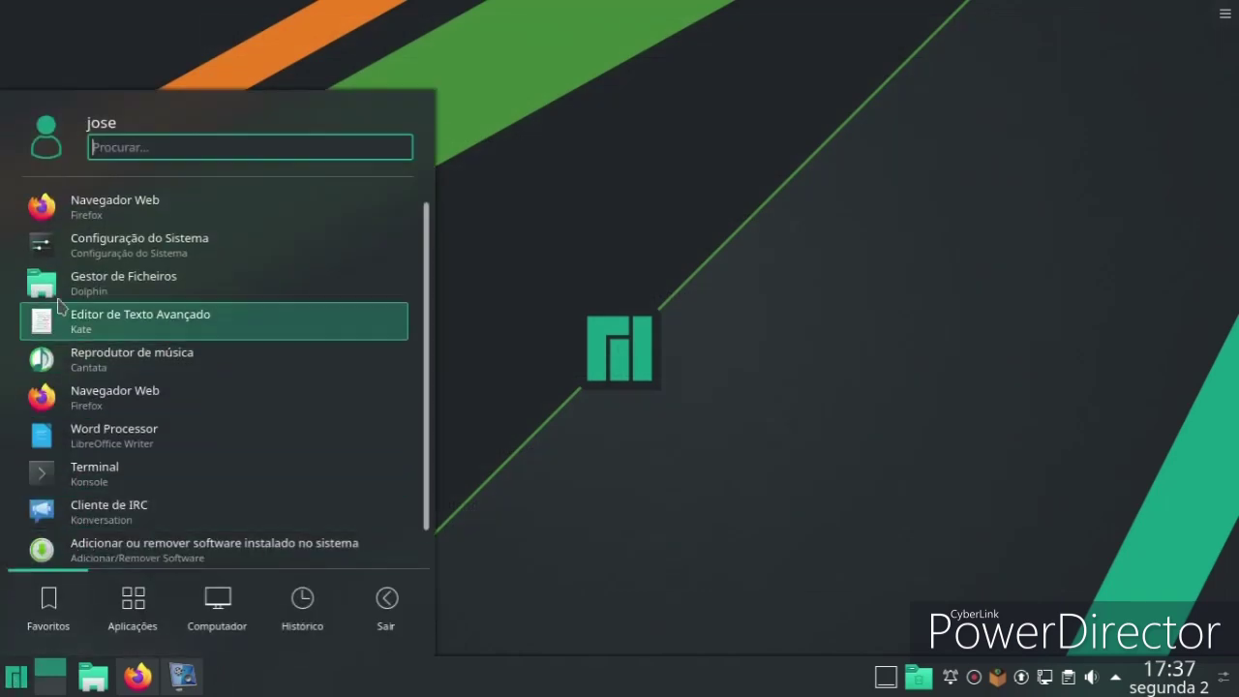
pyautogui.scroll(-1, 80, 525)
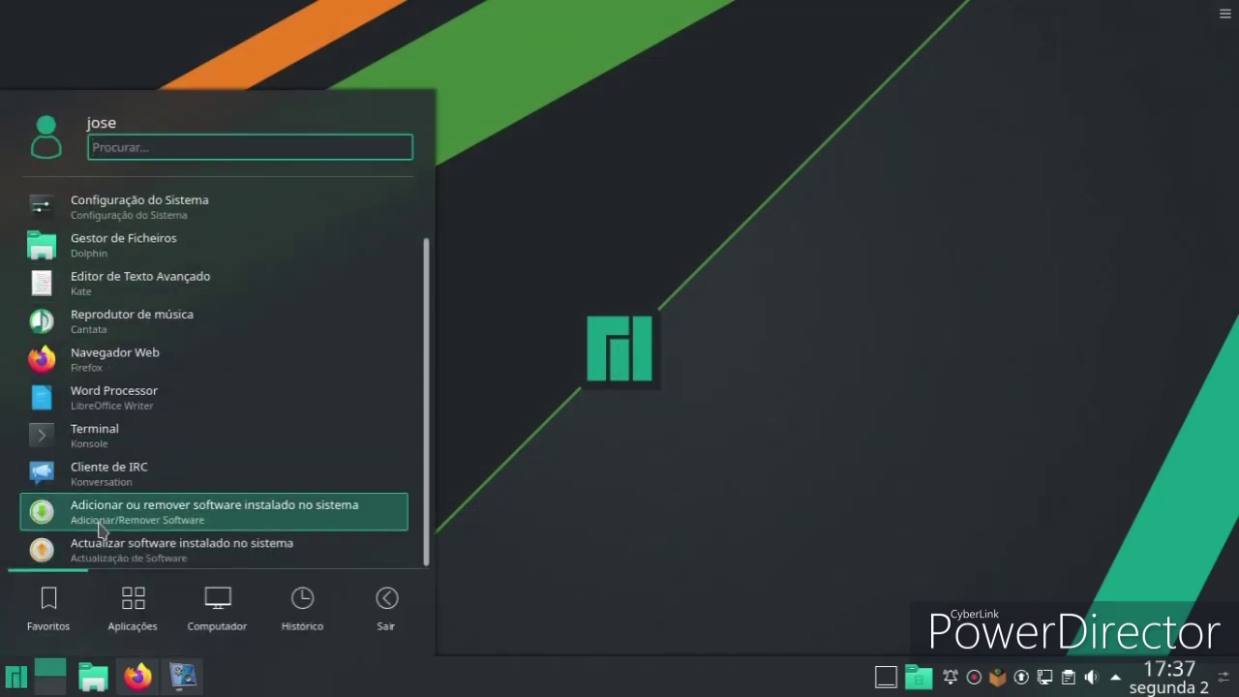
pyautogui.click(116, 550)
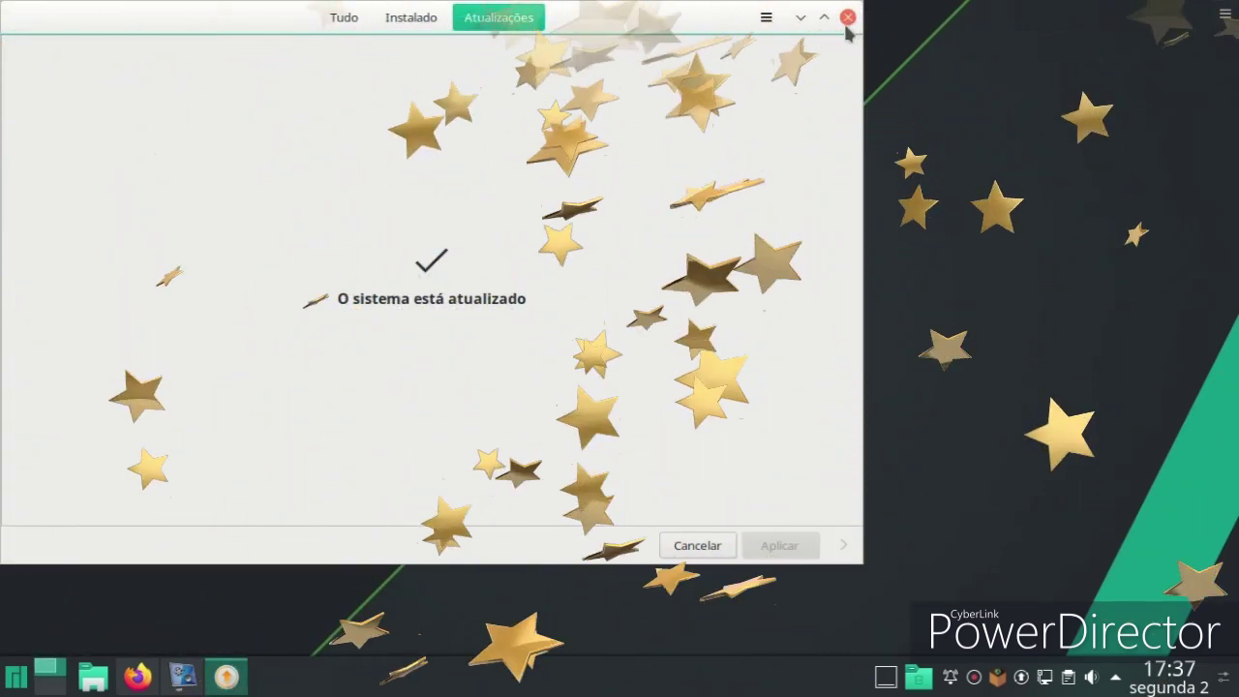
pyautogui.click(847, 22)
# Step: Switch the application launcher to the Simple Menu alternative
pyautogui.rightClick(19, 676)
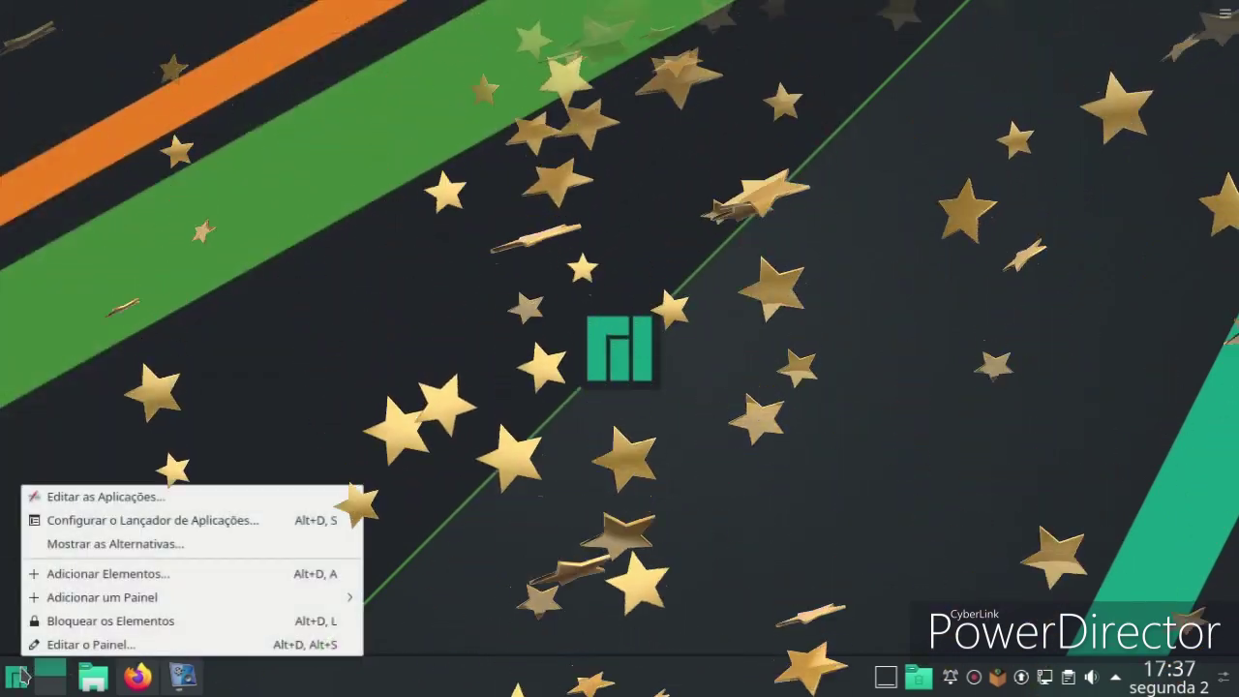
pyautogui.click(43, 544)
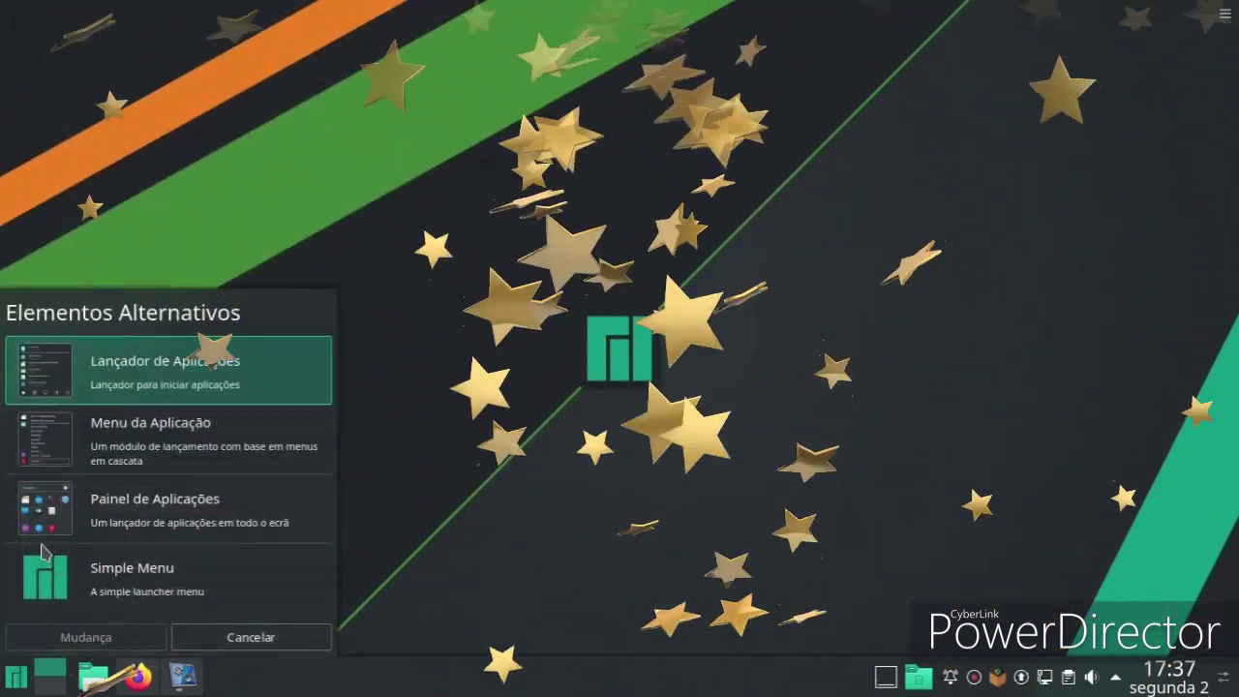
pyautogui.click(44, 566)
pyautogui.click(22, 636)
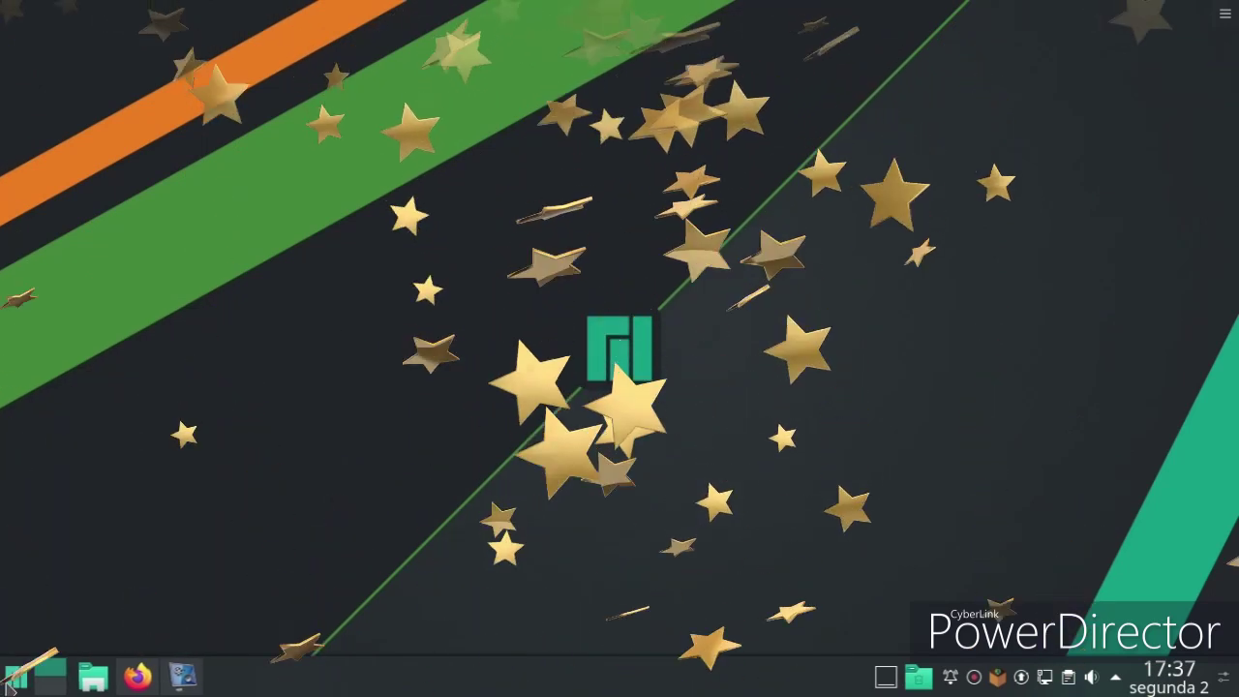
# Step: Browse the Multimédia and Internet categories in the launcher, open the Avahi SSH server browser and cancel it
pyautogui.click(9, 680)
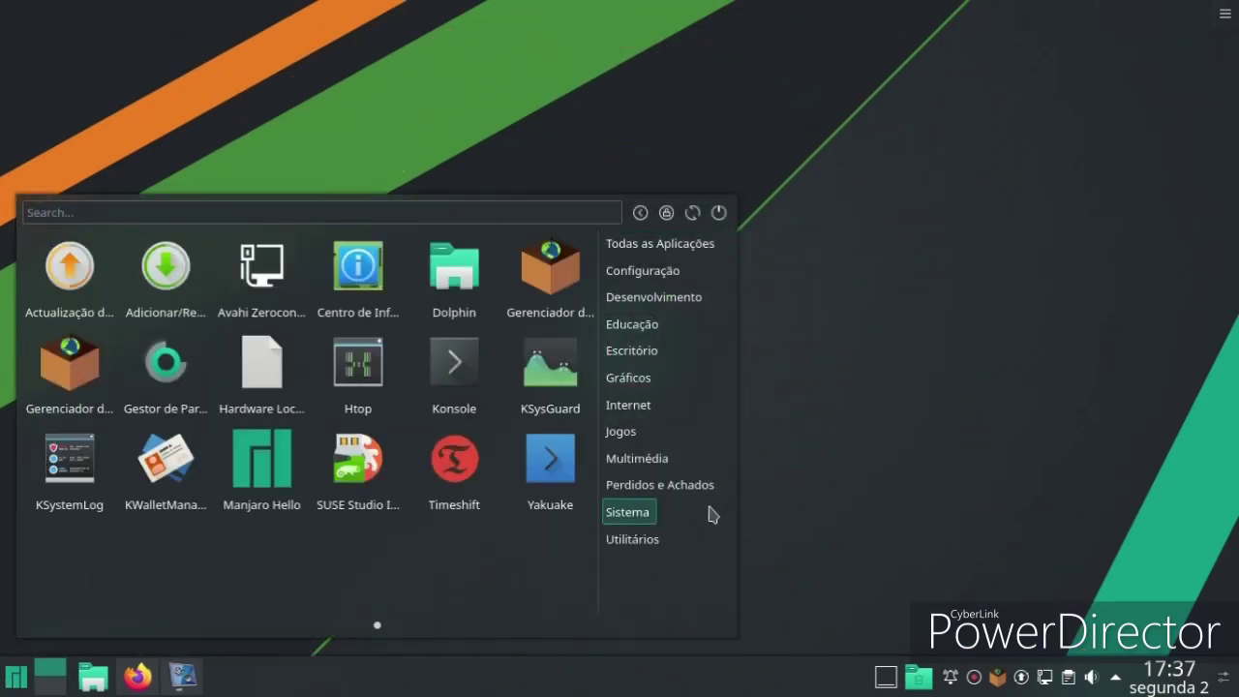
pyautogui.moveTo(639, 463)
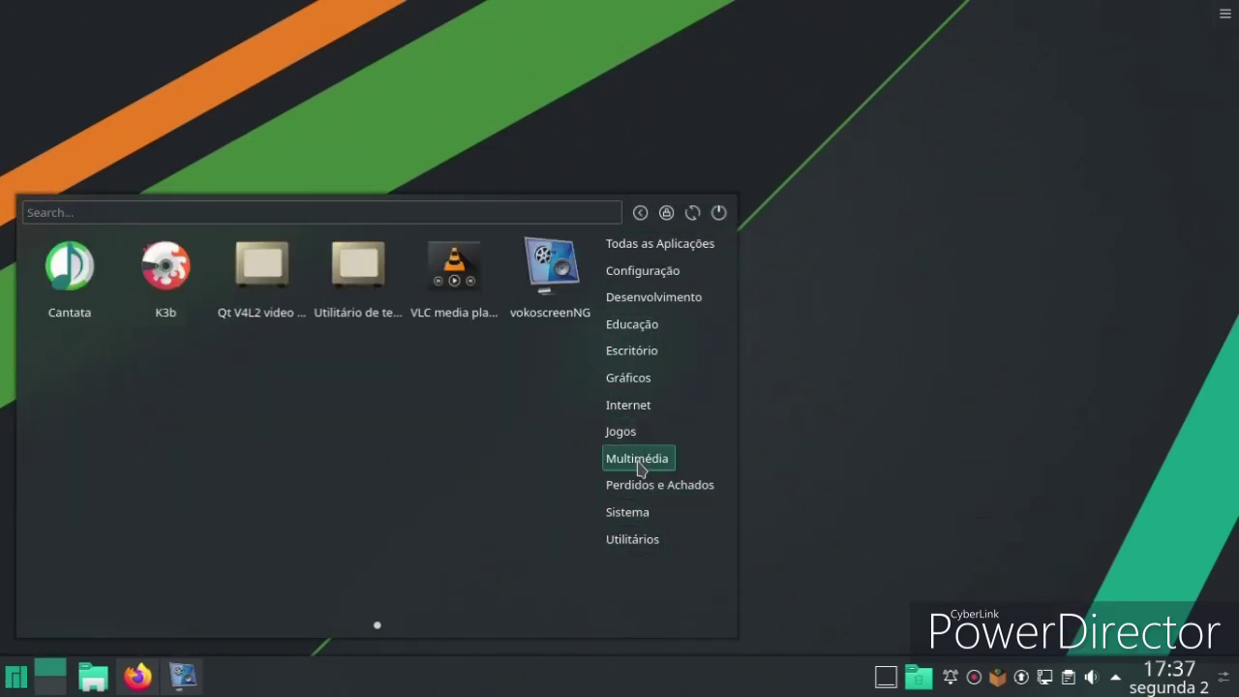
pyautogui.moveTo(646, 402)
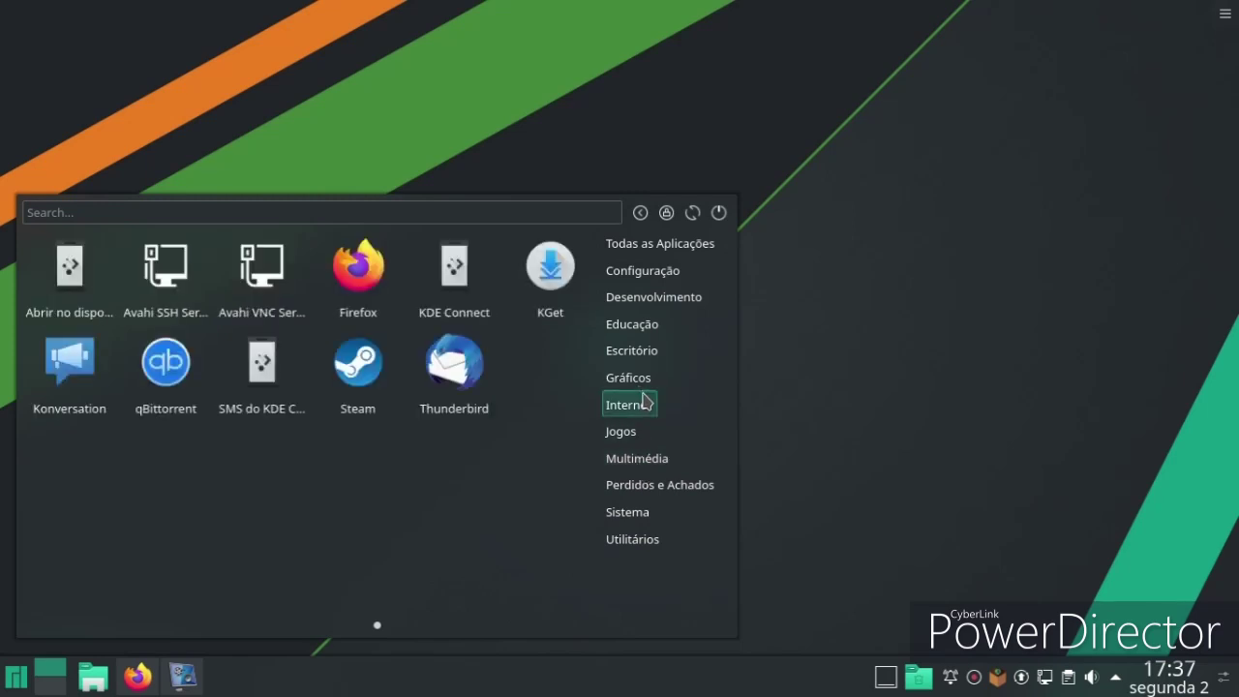
pyautogui.click(184, 260)
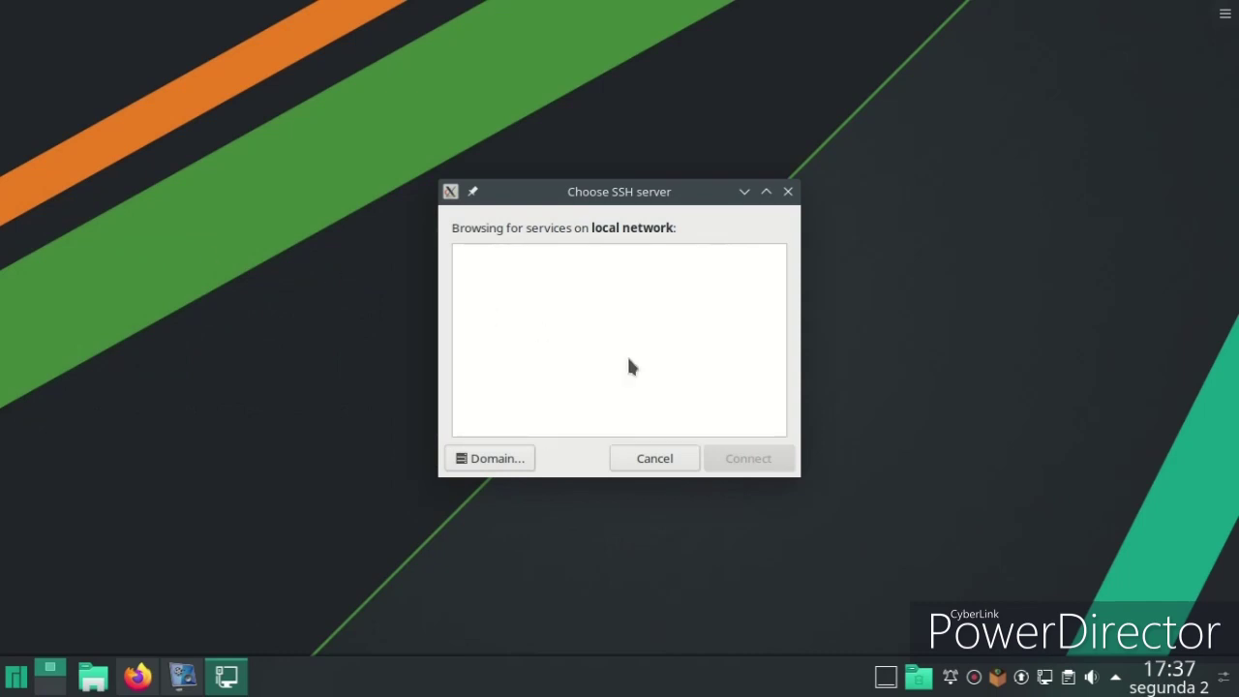
pyautogui.click(655, 458)
# Step: Open Konsole from the launcher's Sistema category, move its window towards the middle of the desktop and close it
pyautogui.click(18, 680)
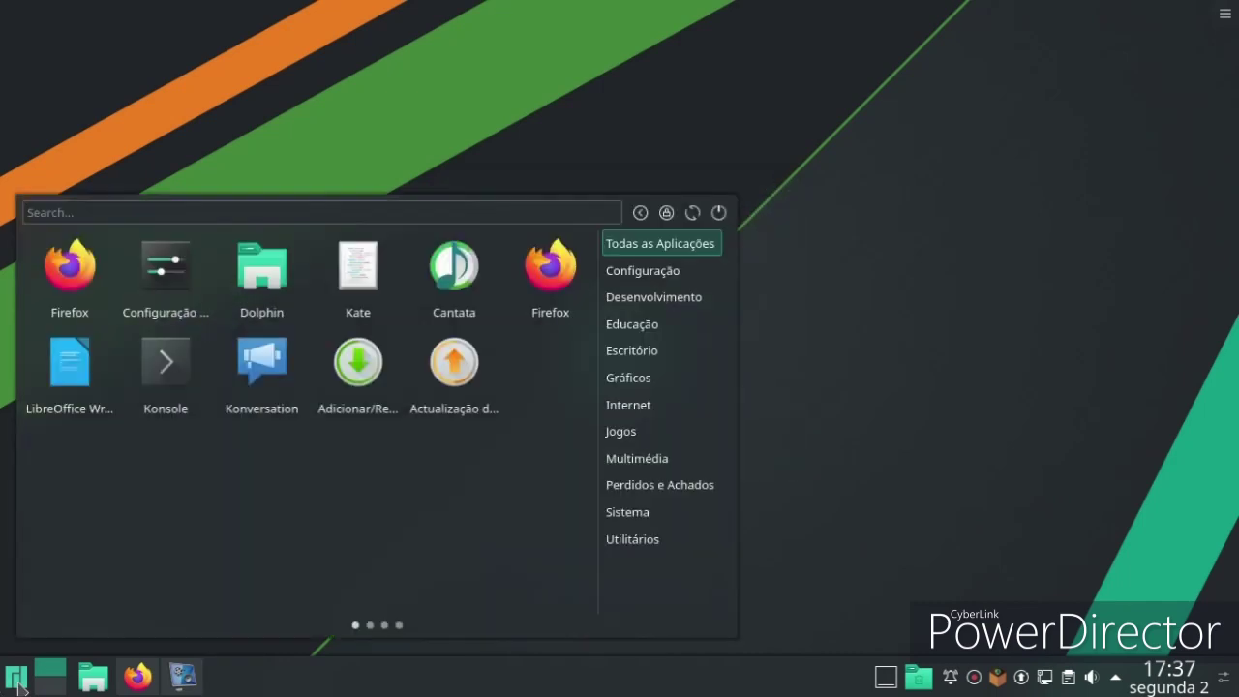
pyautogui.moveTo(617, 521)
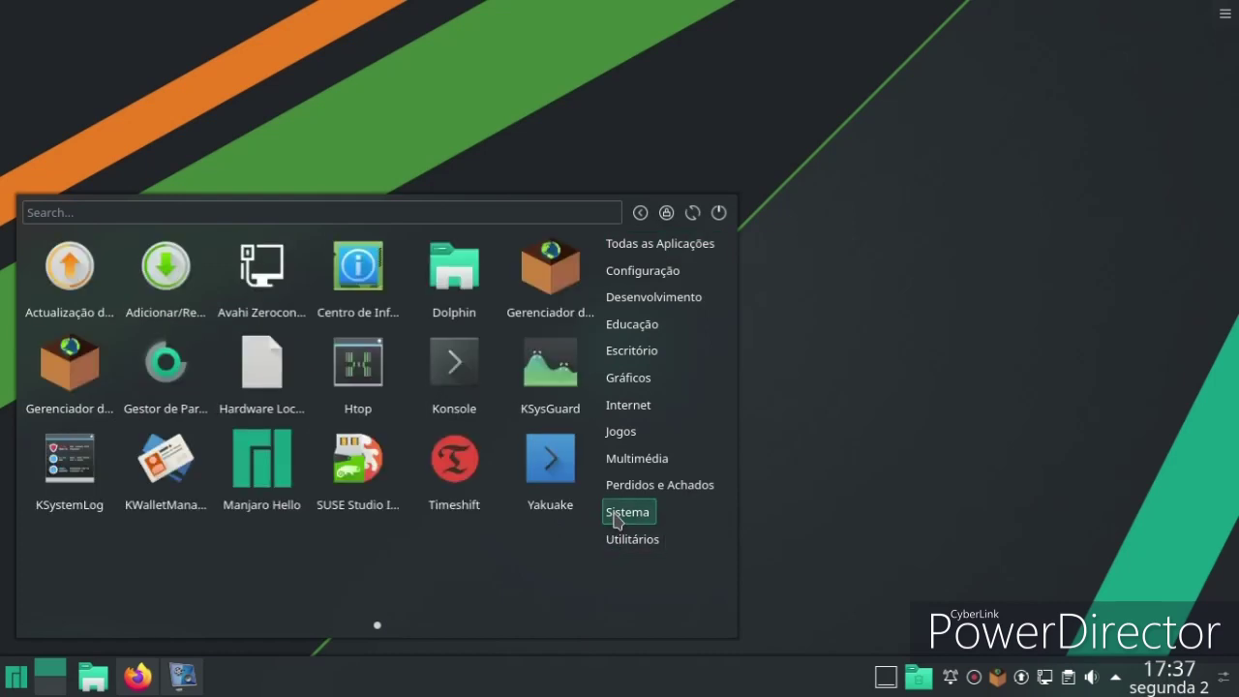
pyautogui.click(430, 376)
pyautogui.moveTo(321, 3); pyautogui.dragTo(547, 53)
pyautogui.moveTo(448, 74); pyautogui.dragTo(746, 111)
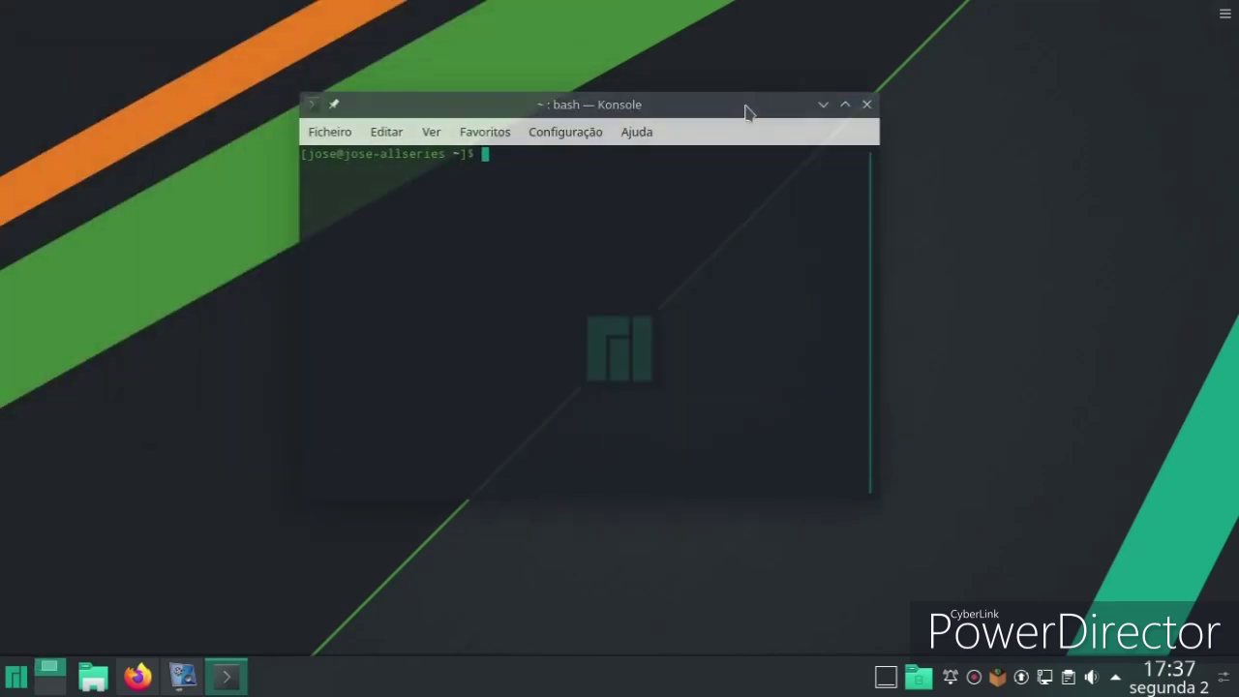
pyautogui.click(867, 105)
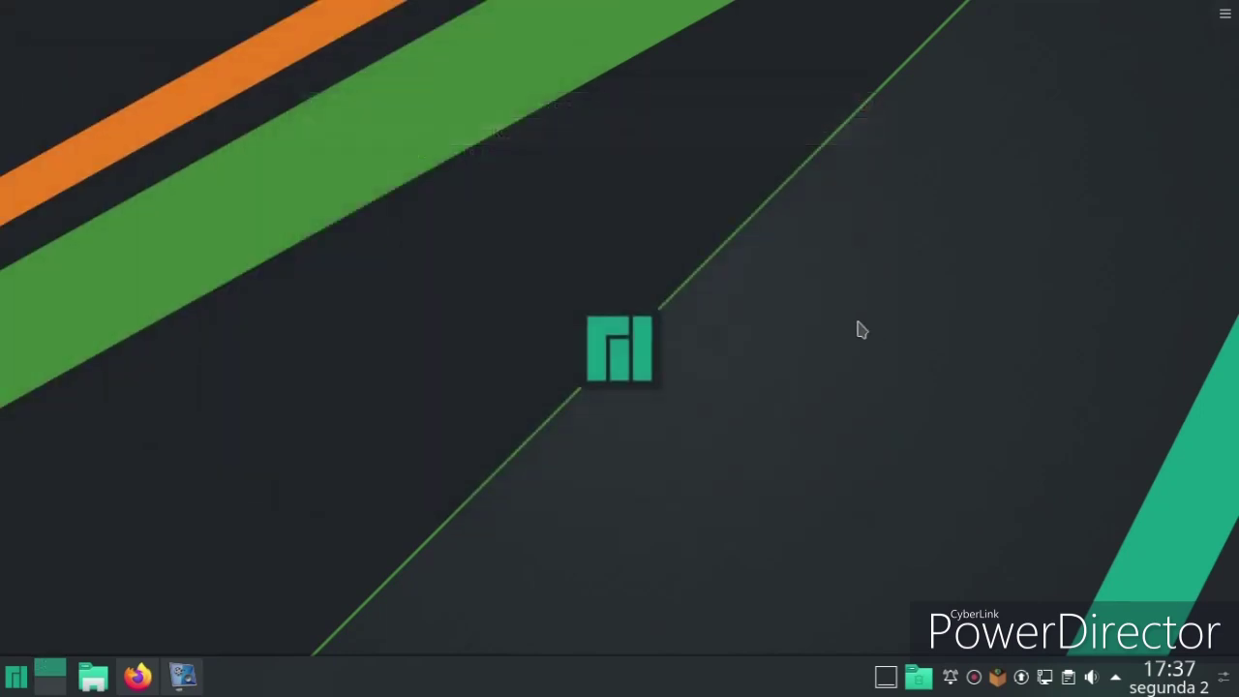
# Step: View the calendar, the Estado e Notificações items and the clipboard history from the system tray
pyautogui.click(1201, 687)
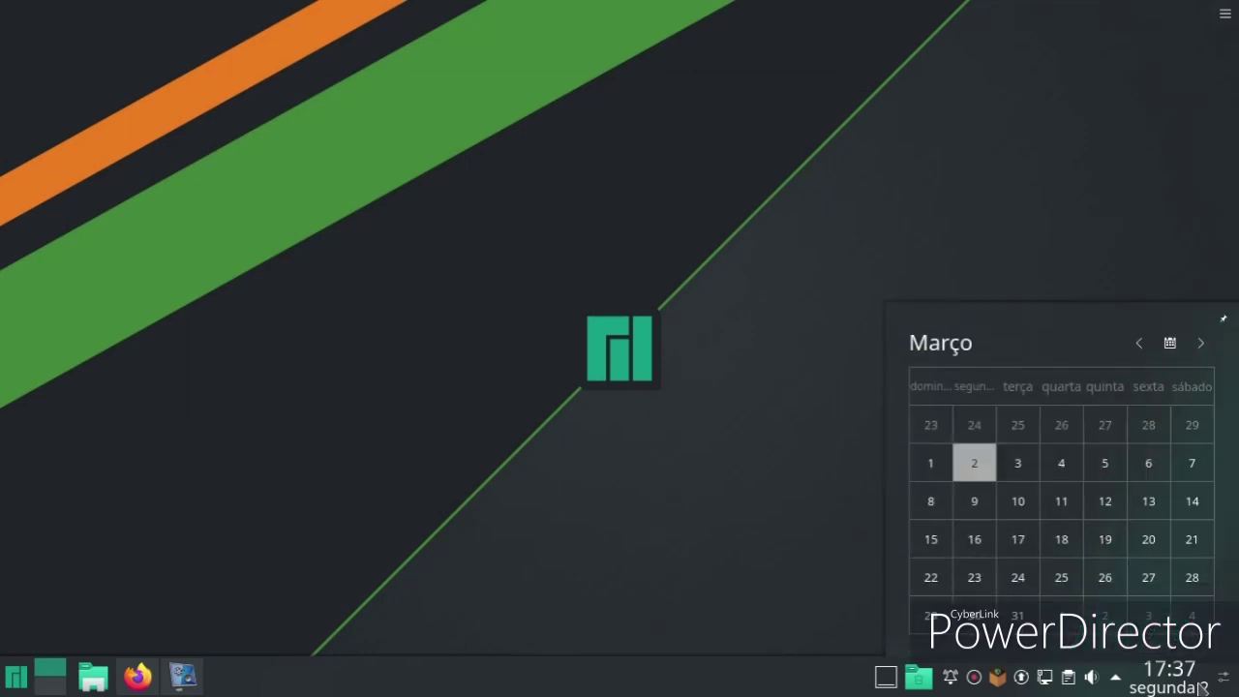
pyautogui.click(1115, 676)
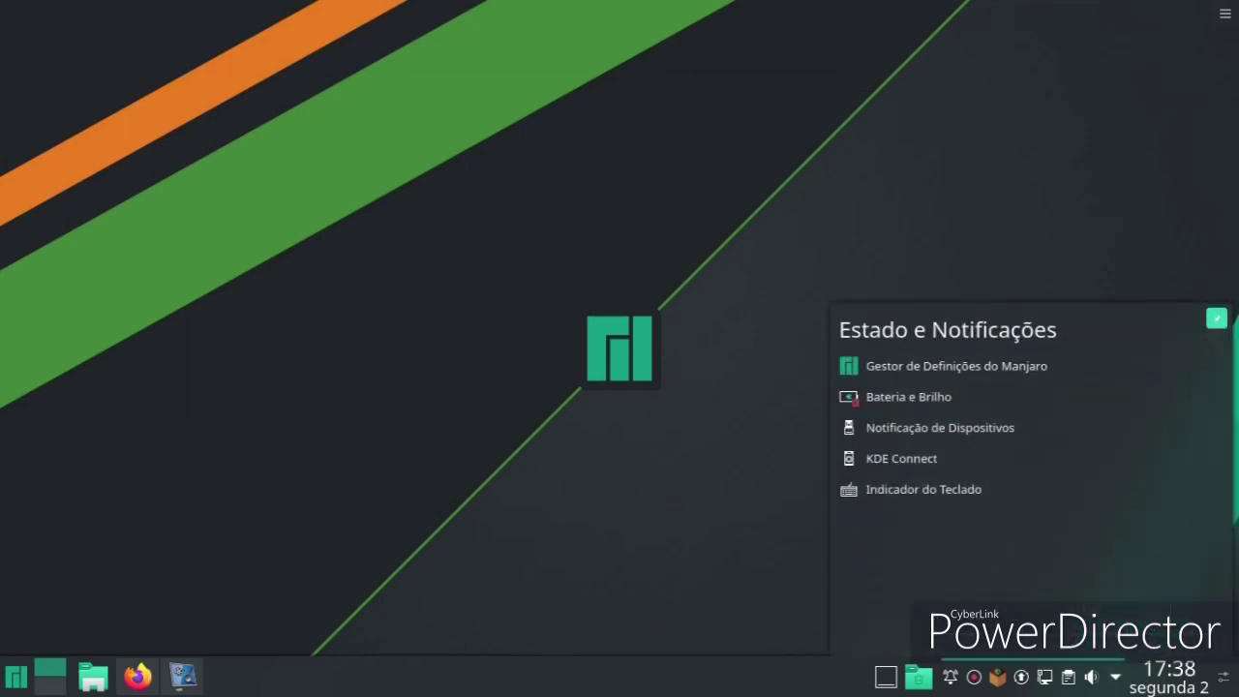
pyautogui.click(1069, 679)
# Step: Open bauh and the Lixo folder from the panel, then close the clipboard history
pyautogui.click(997, 679)
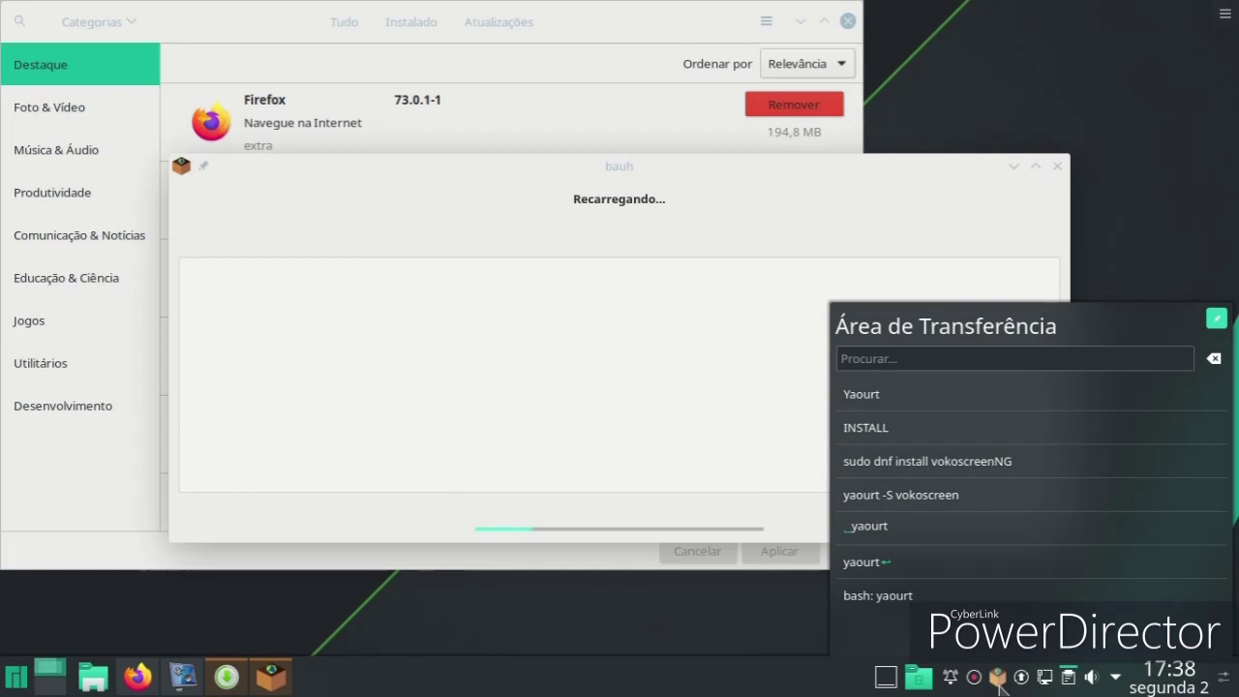
pyautogui.click(918, 677)
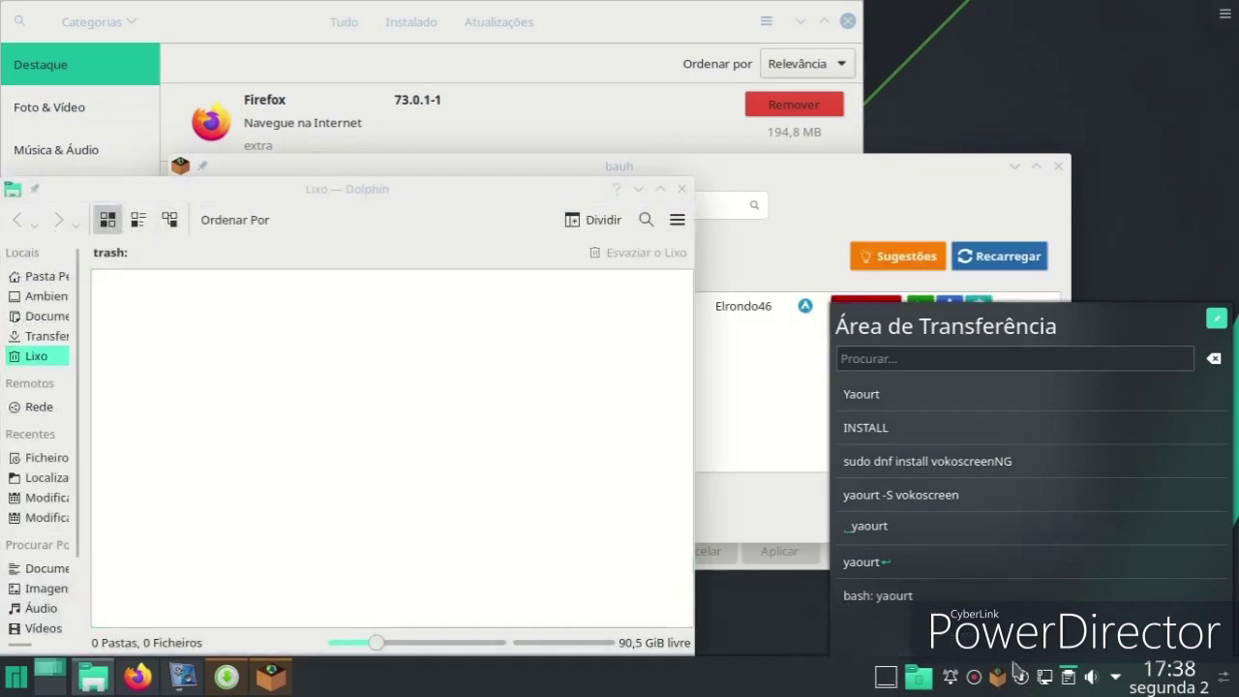
pyautogui.click(1069, 679)
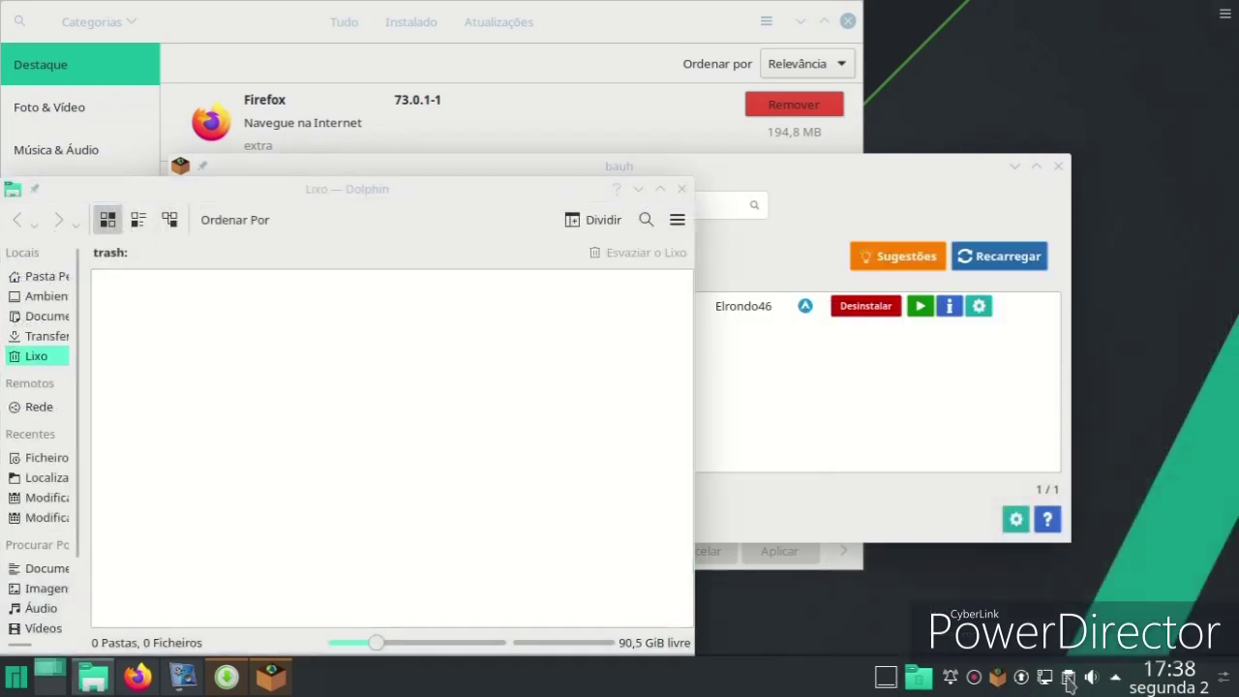
# Step: Bring bauh to the front, turn off its Aplicativos filter and list the suggested applications
pyautogui.click(916, 175)
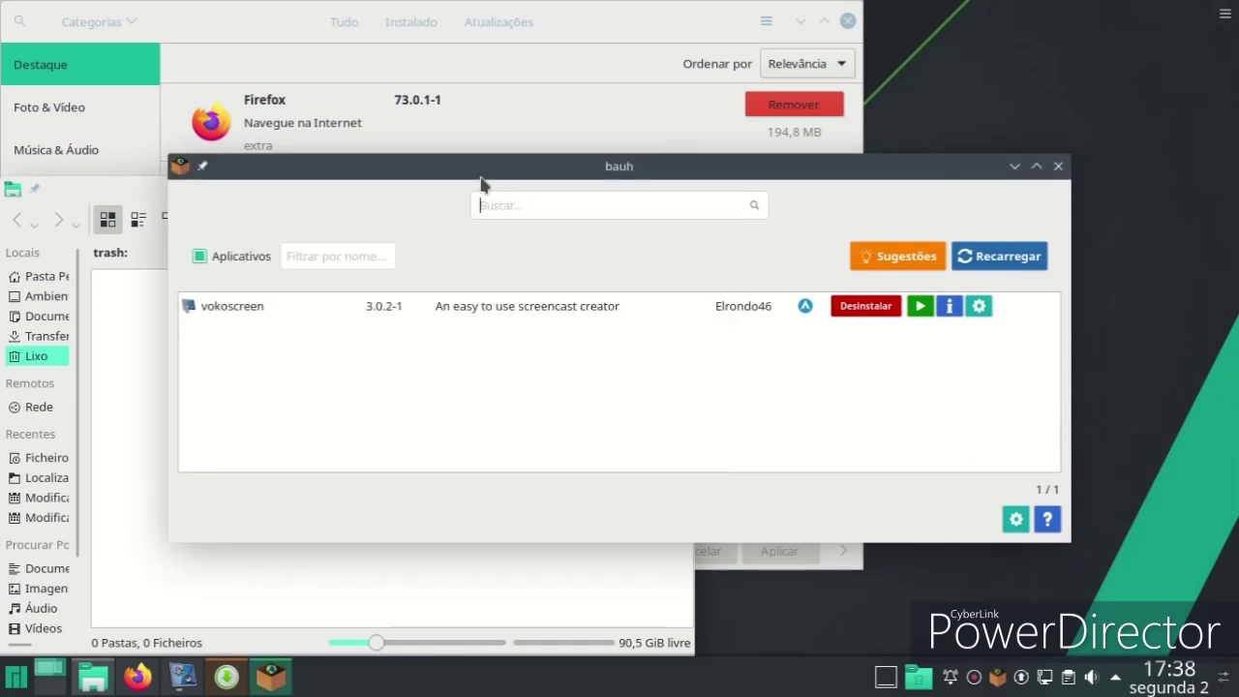
pyautogui.click(201, 256)
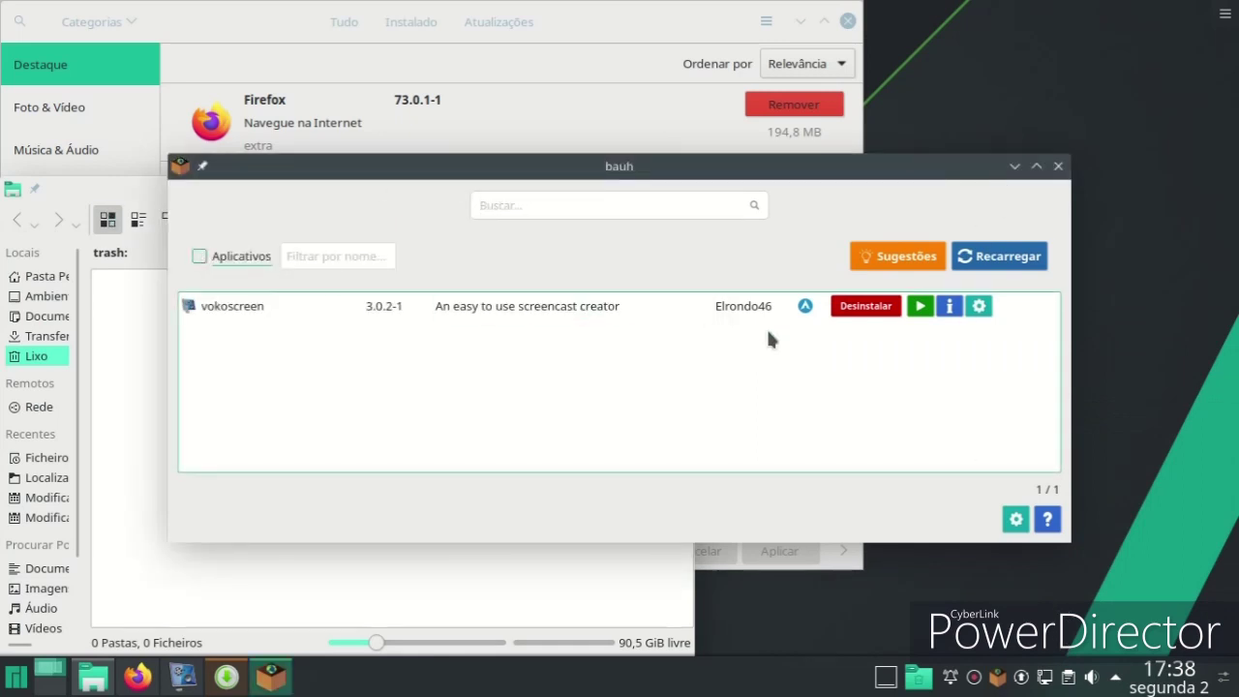
pyautogui.click(893, 263)
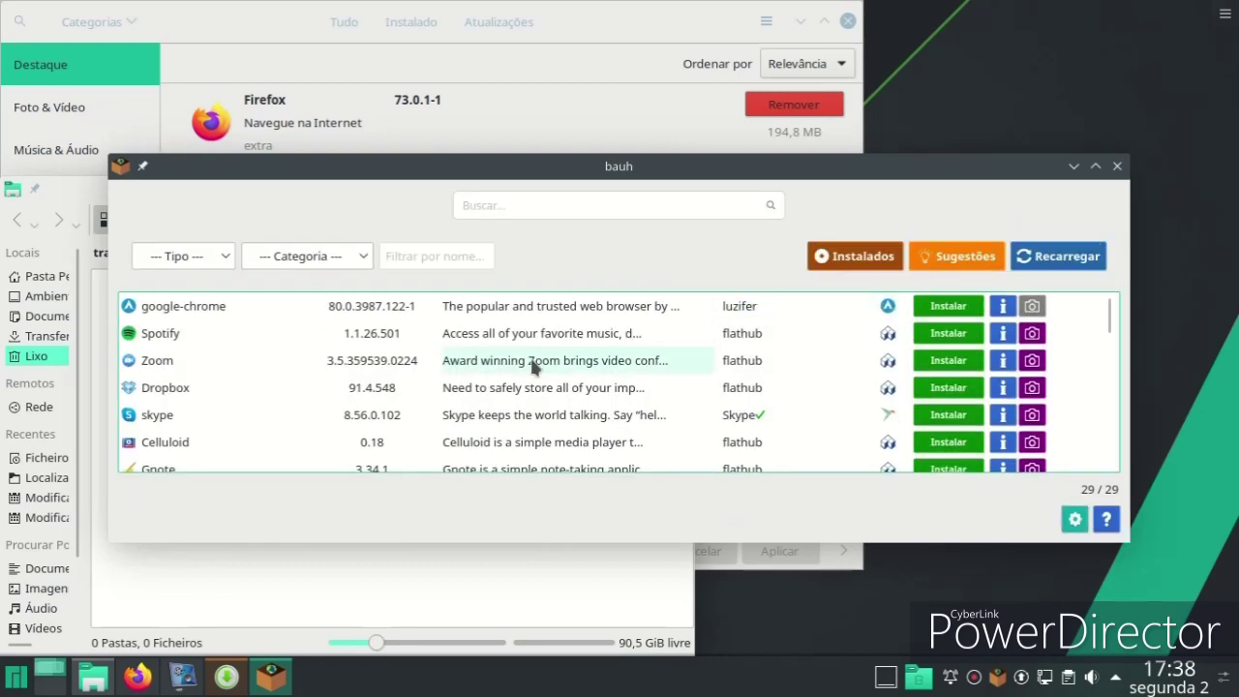
# Step: Close the software manager behind bauh, move bauh up and install google-chrome from the suggestions, authorizing with the account password
pyautogui.click(850, 23)
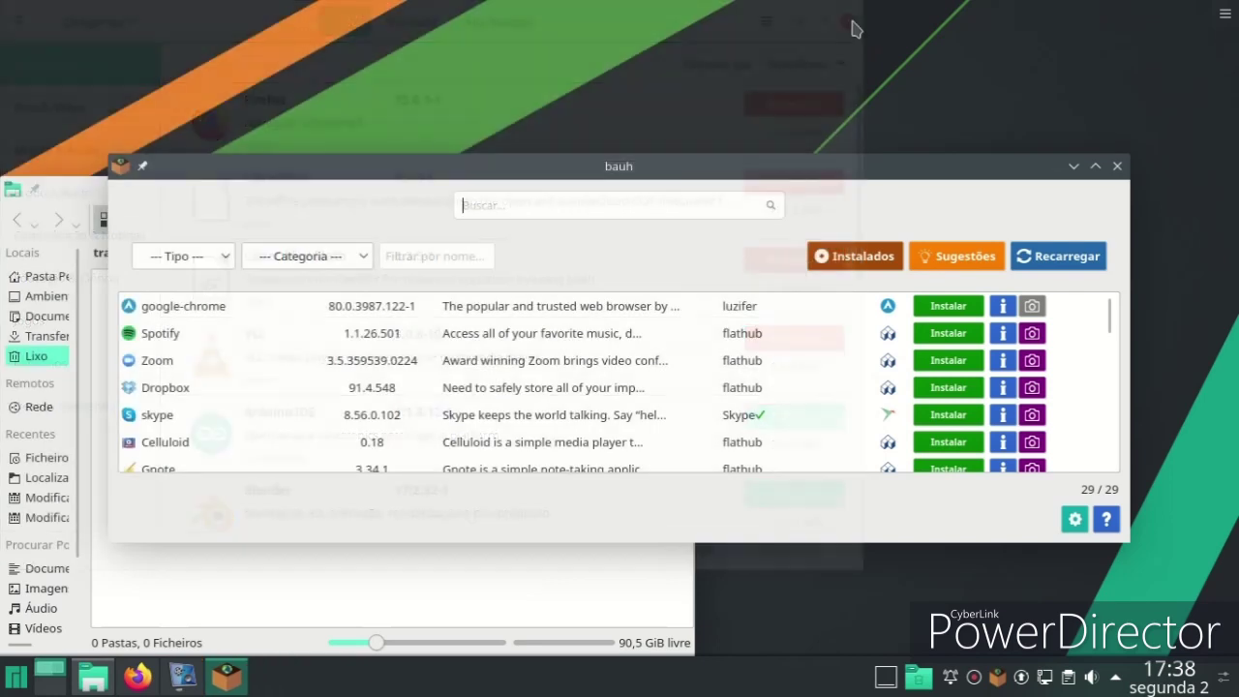
pyautogui.moveTo(664, 184); pyautogui.dragTo(694, 123)
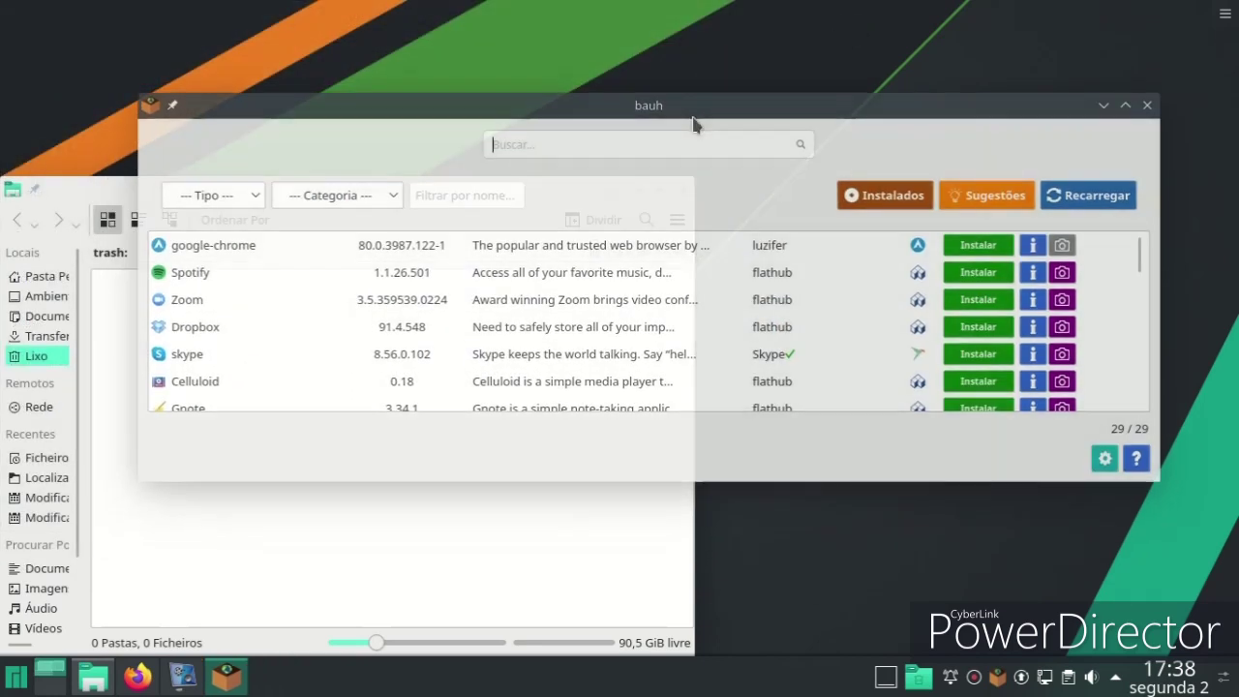
pyautogui.click(240, 247)
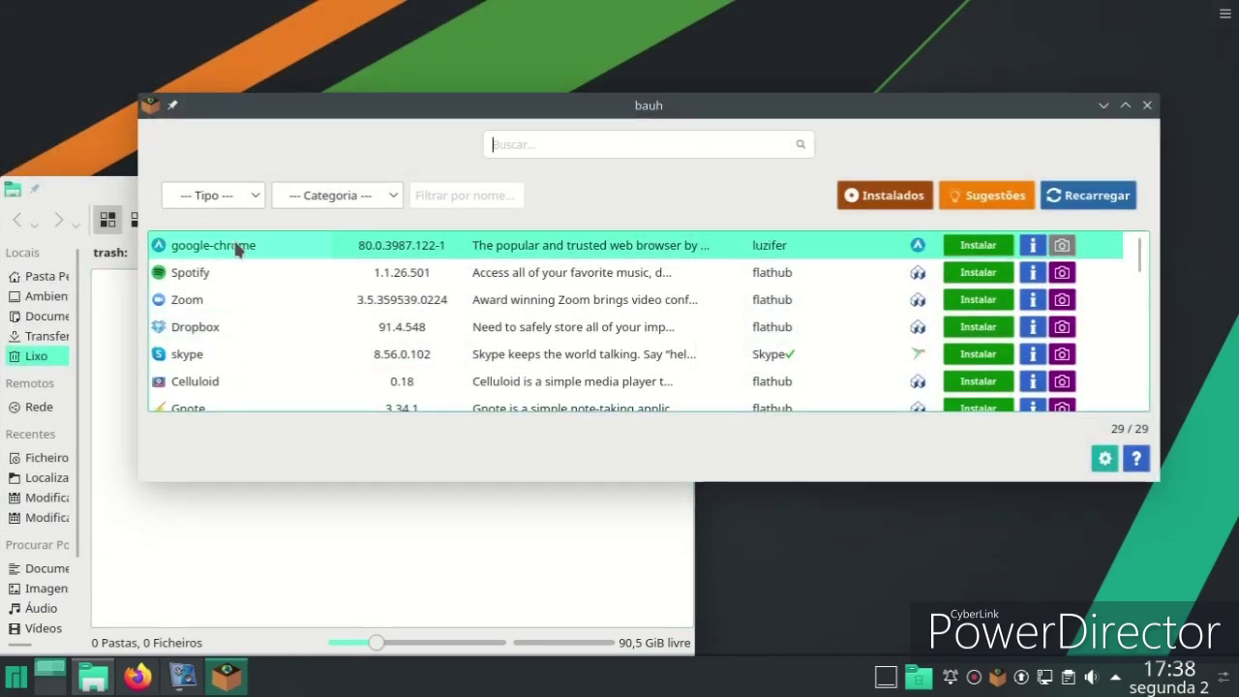
pyautogui.click(977, 248)
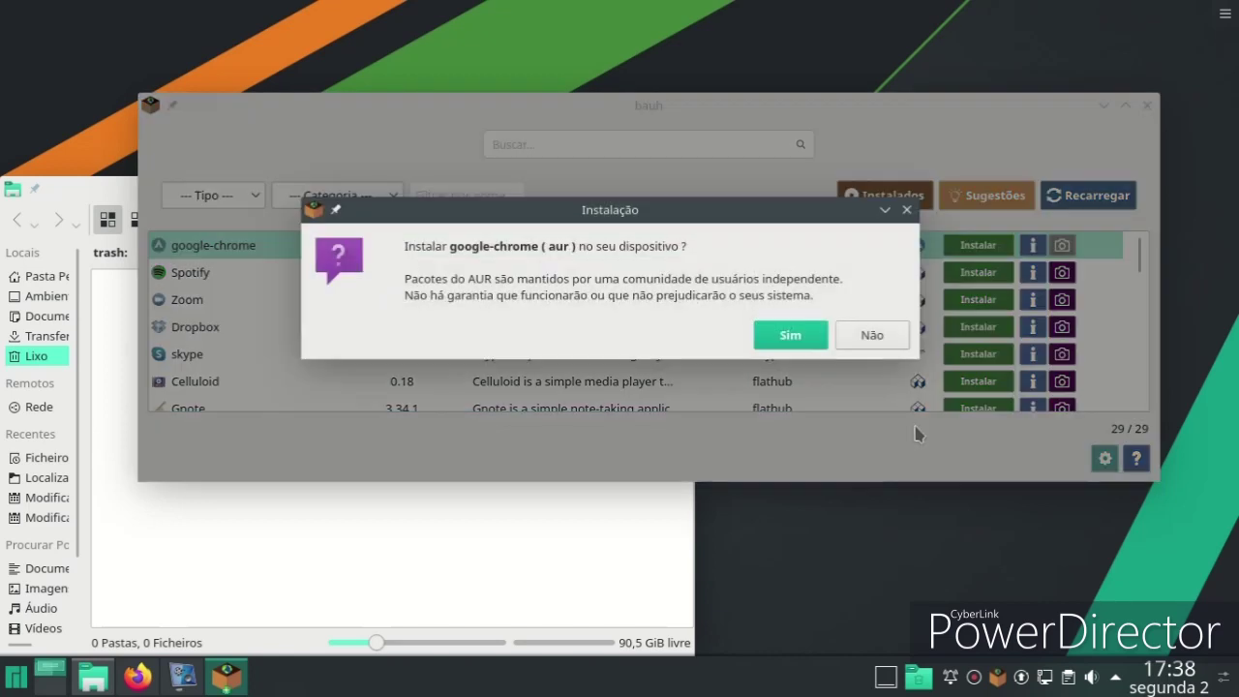
pyautogui.click(786, 341)
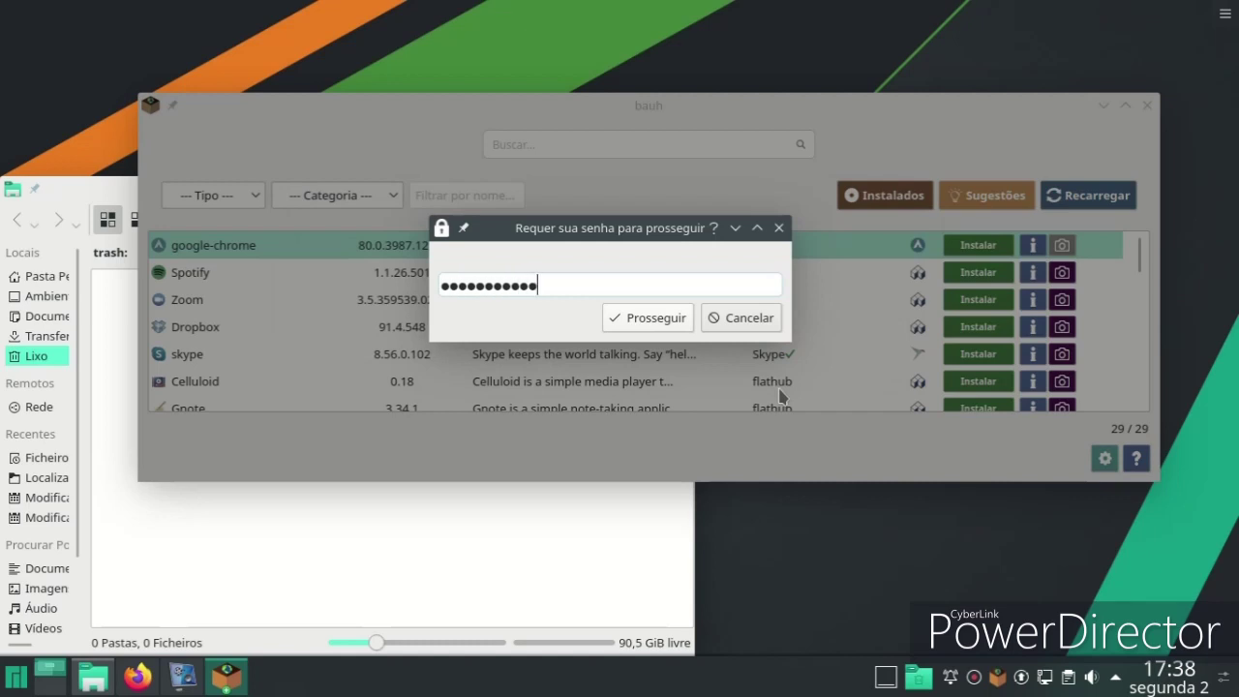
pyautogui.press('Return')
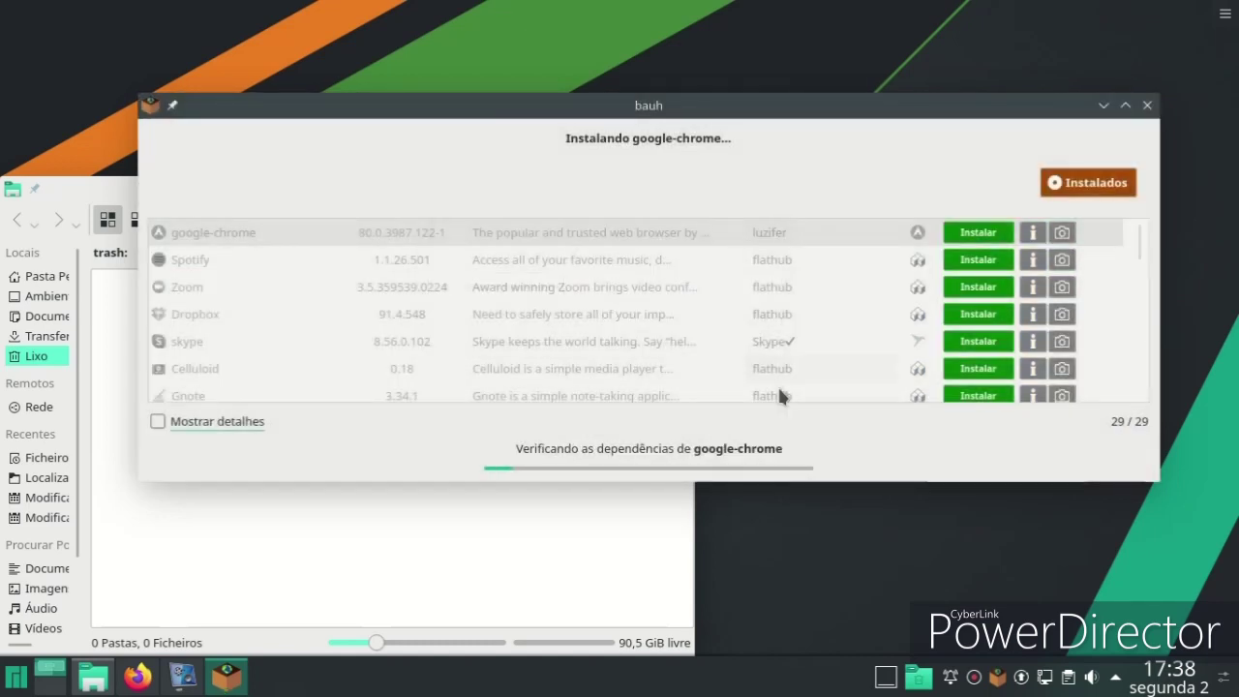
# Step: Close the Lixo file manager window and minimize bauh
pyautogui.click(662, 545)
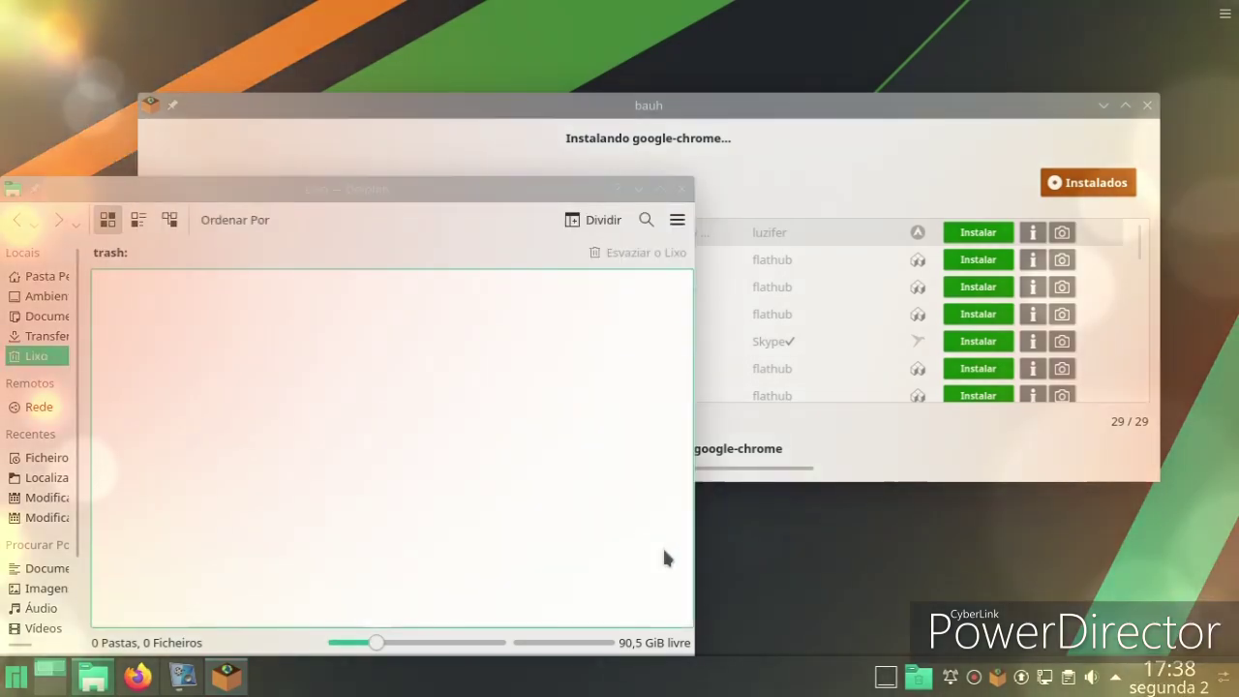
pyautogui.click(683, 189)
pyautogui.click(1103, 105)
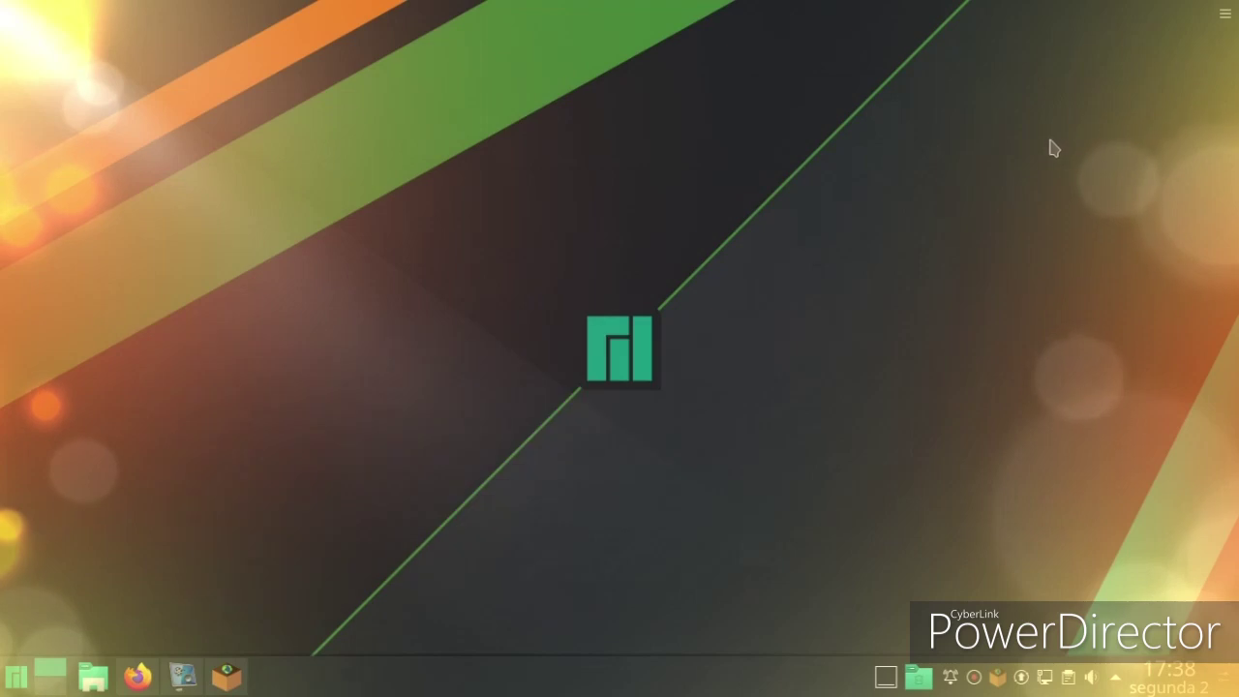
# Step: Open the desktop configuration, browse the available wallpapers and apply Aterragem Suave
pyautogui.rightClick(505, 225)
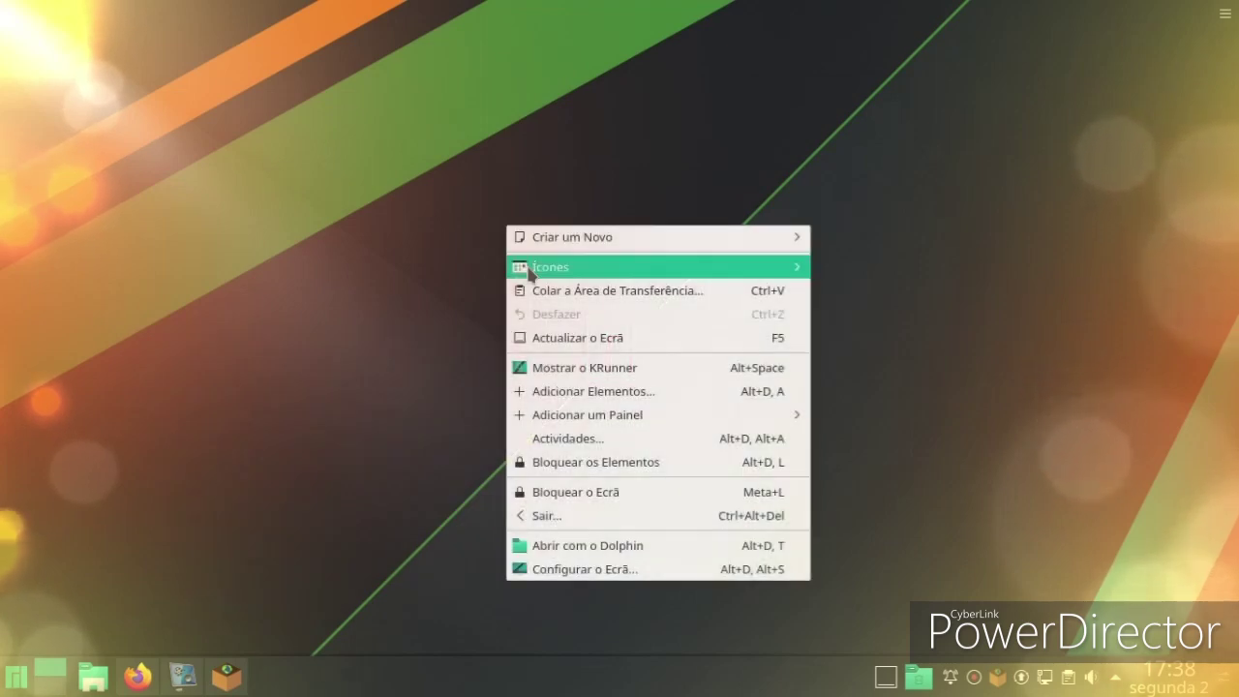
pyautogui.click(491, 473)
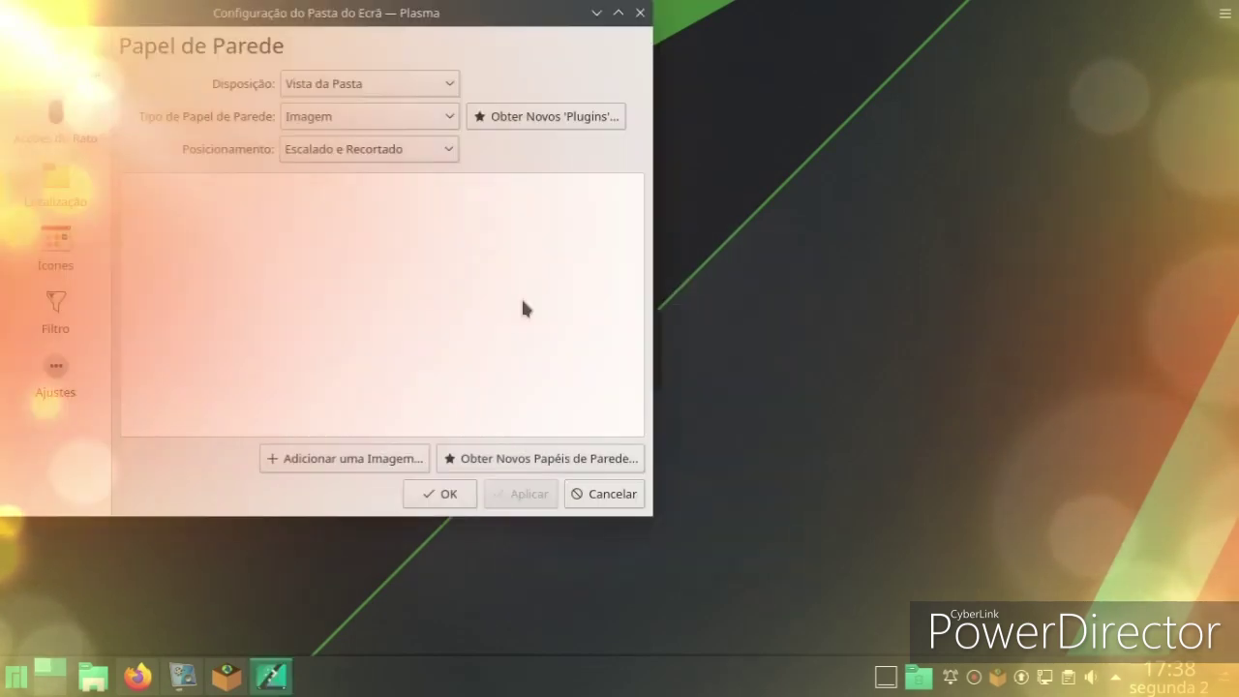
pyautogui.scroll(-5, 648, 332)
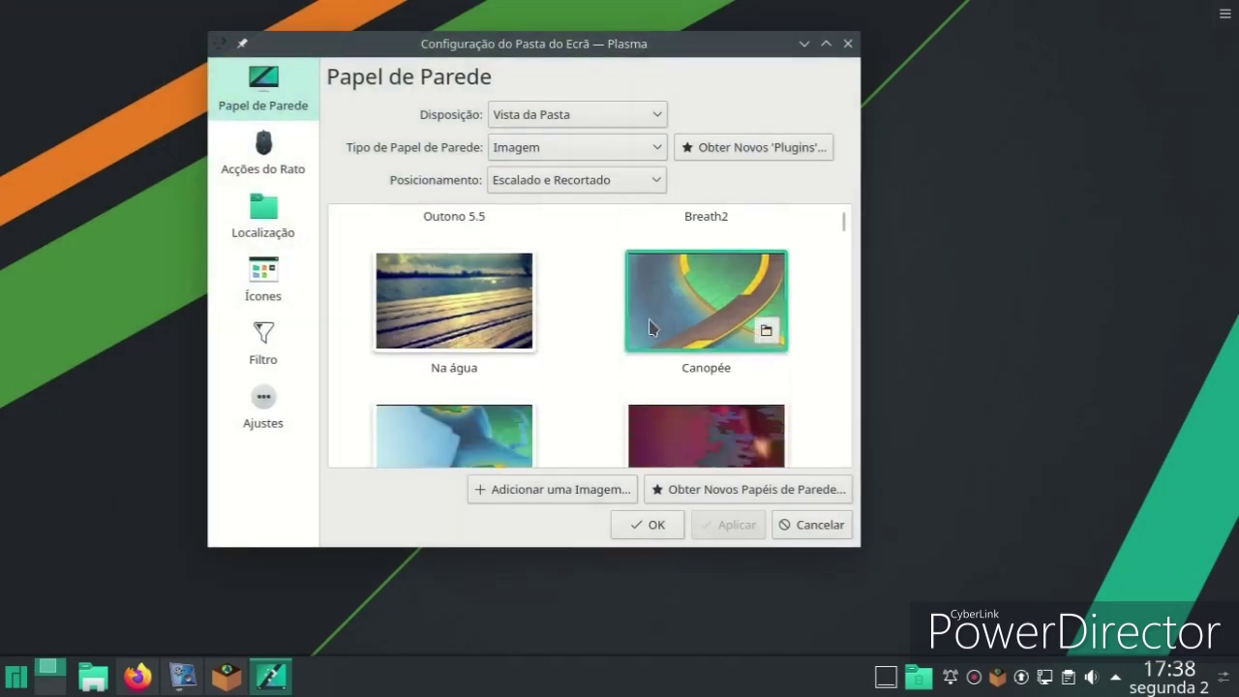
pyautogui.scroll(-4, 650, 342)
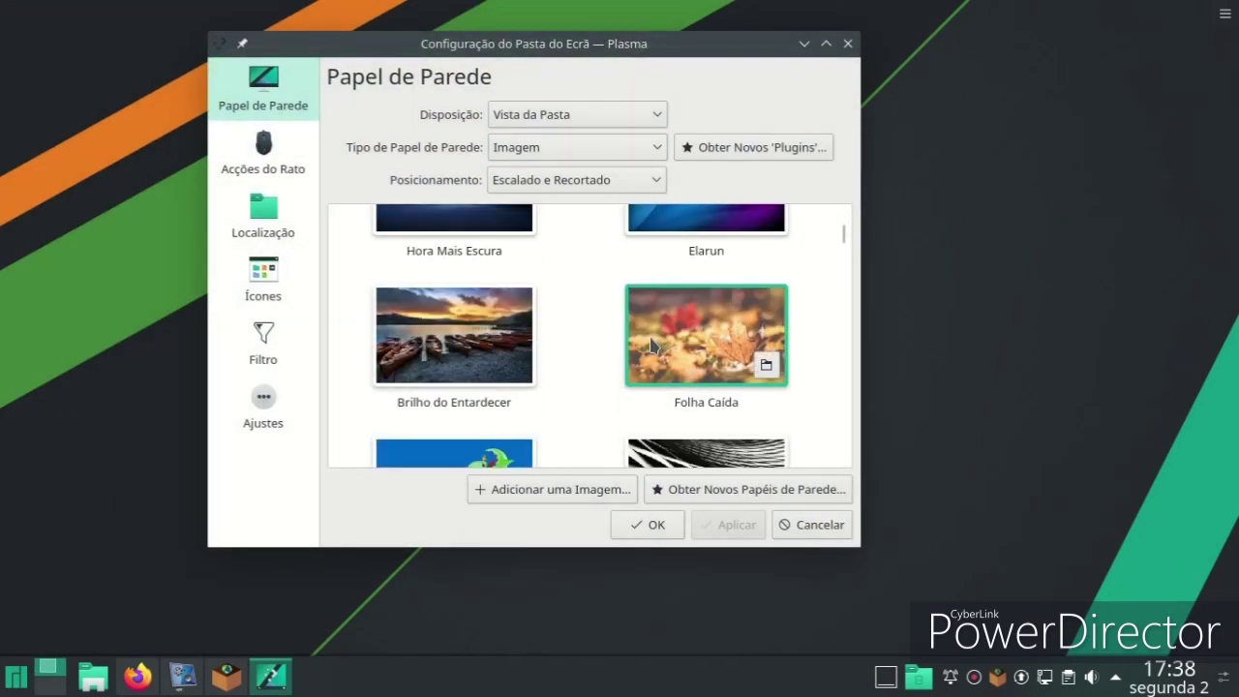
pyautogui.scroll(-5, 648, 346)
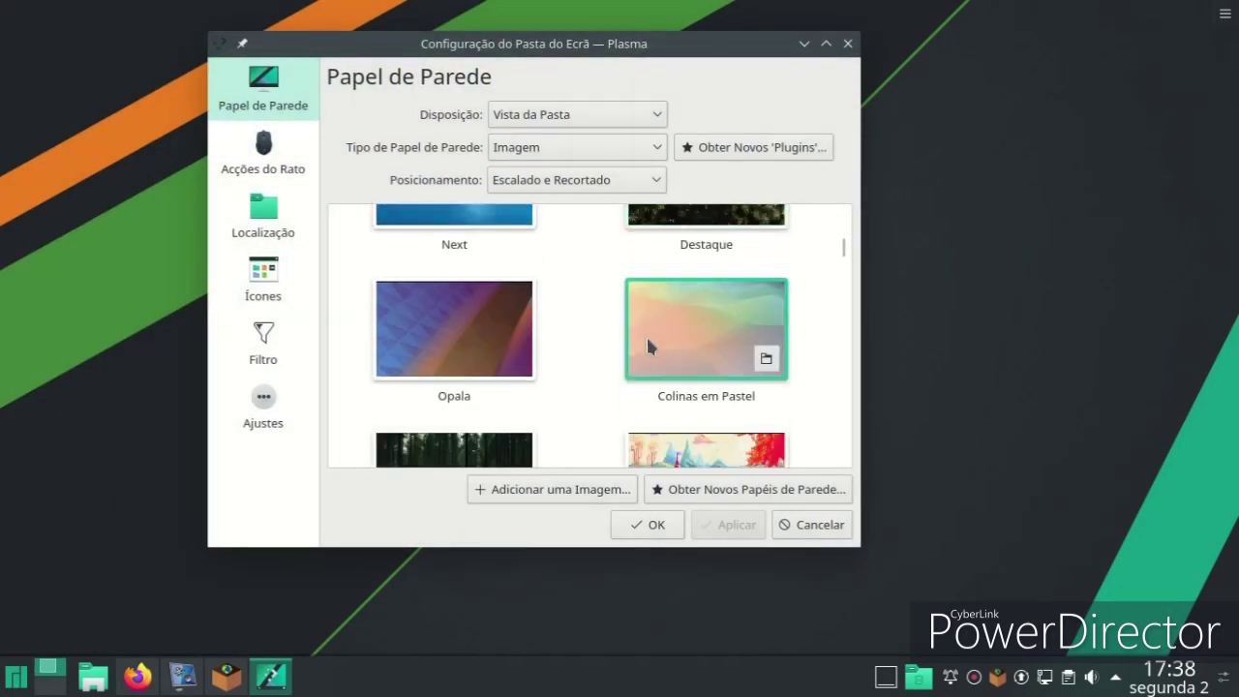
pyautogui.click(649, 345)
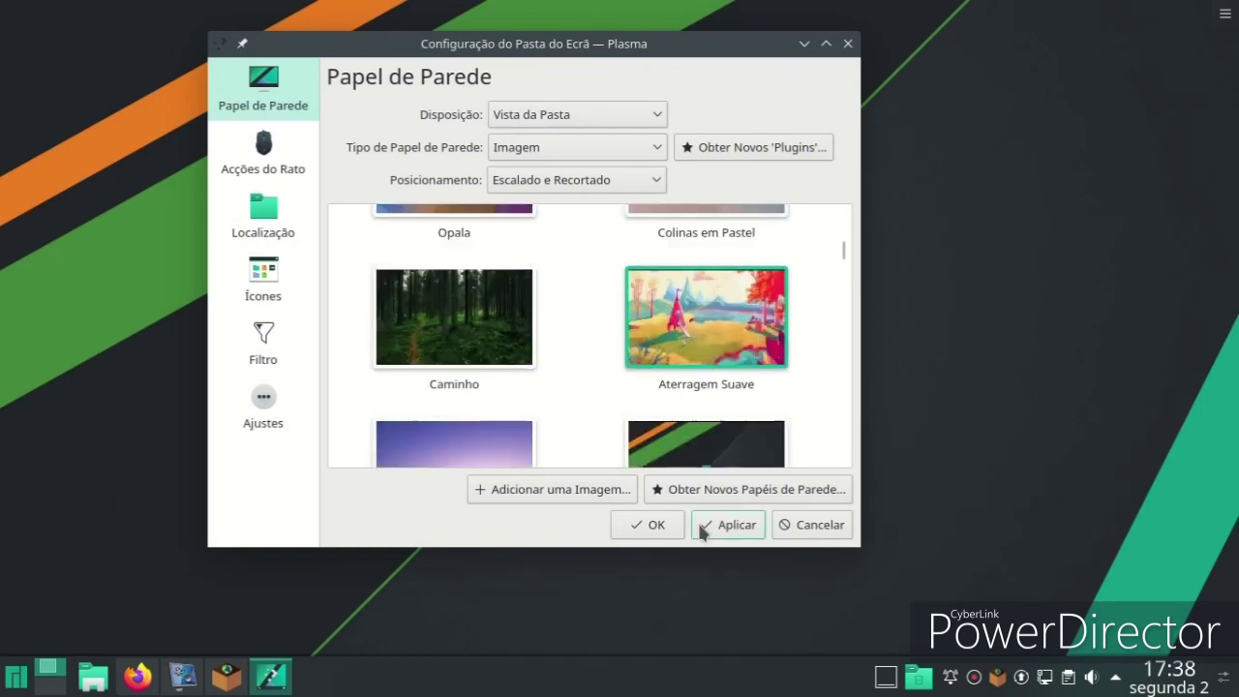
# Step: Change the desktop wallpaper to illyria-default and apply it
pyautogui.scroll(-3, 695, 370)
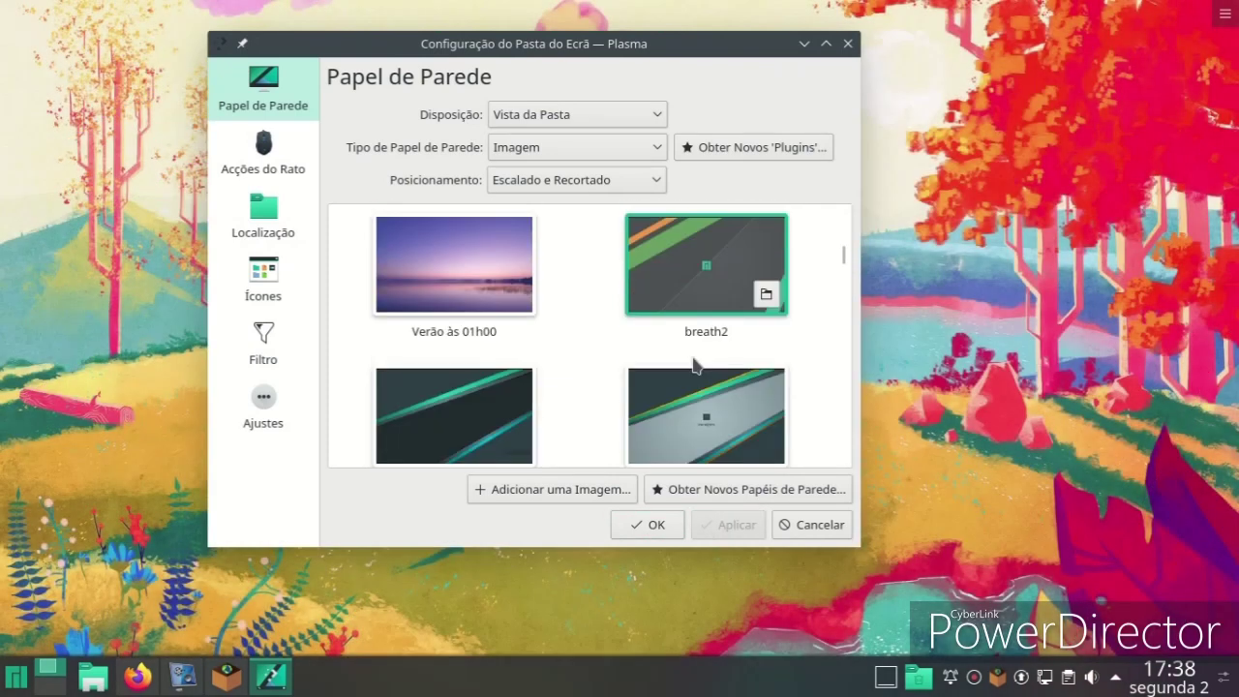
pyautogui.scroll(-1, 693, 366)
pyautogui.click(661, 212)
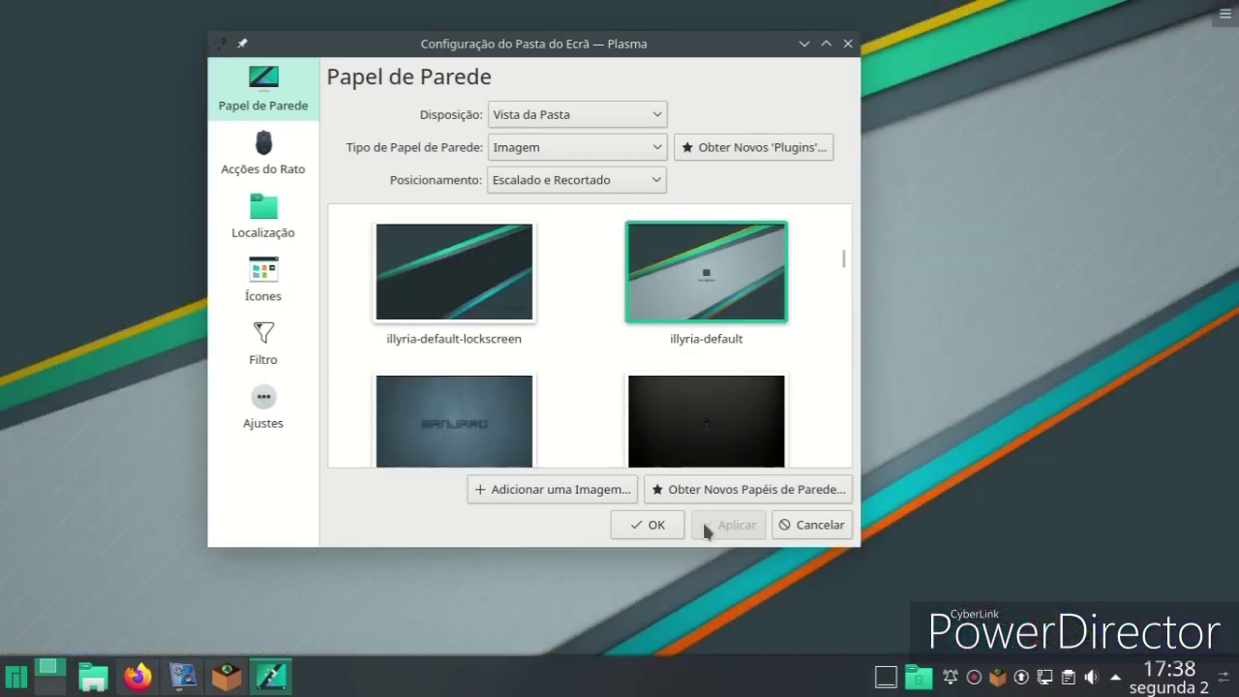
# Step: Set the desktop wallpaper to block-font-logo3 and close the desktop configuration
pyautogui.scroll(-2, 464, 326)
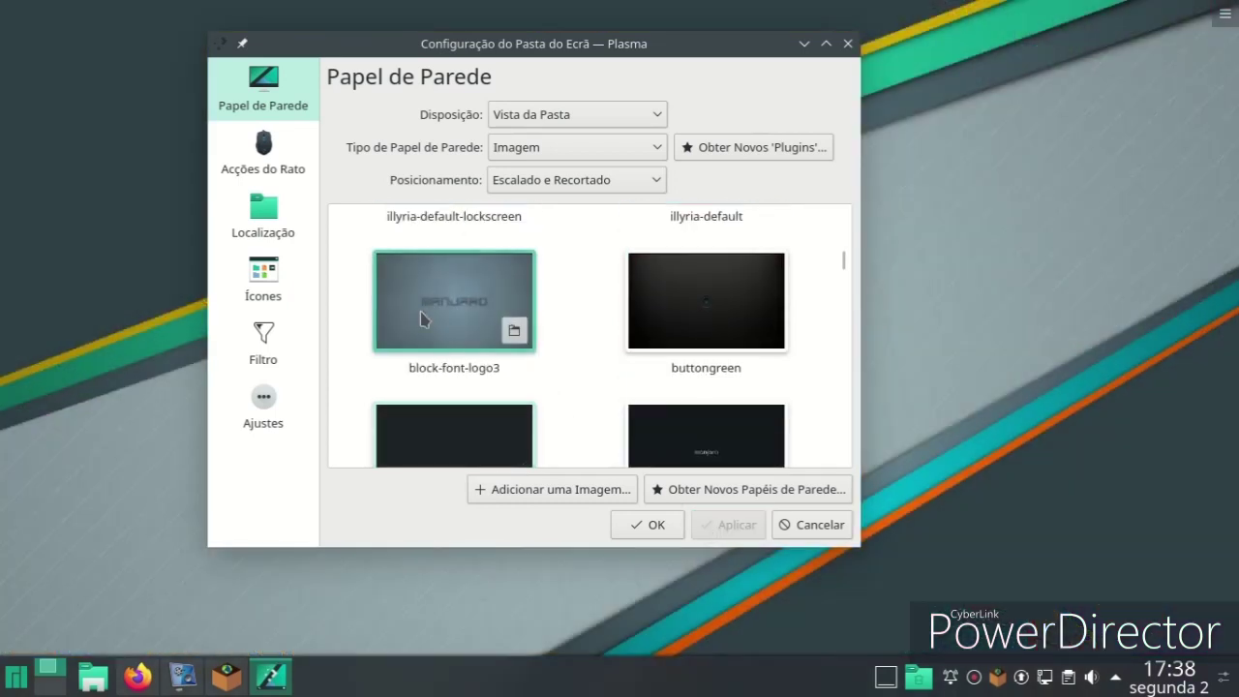
pyautogui.click(431, 315)
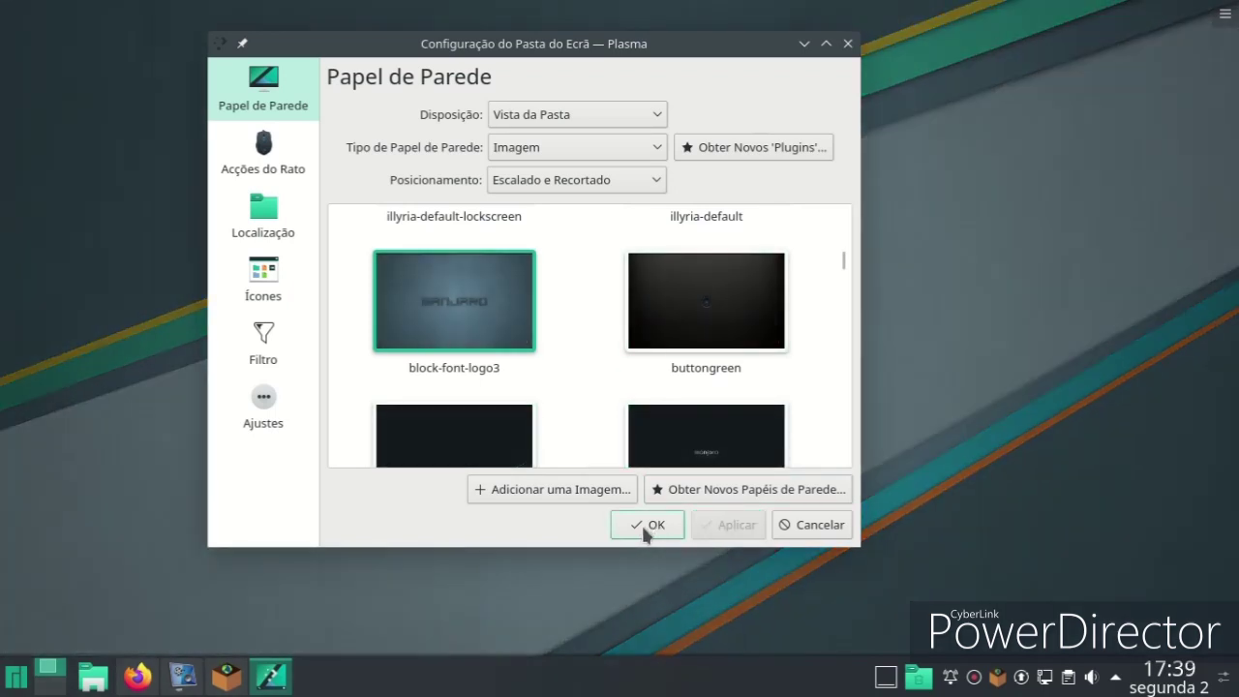
pyautogui.click(646, 528)
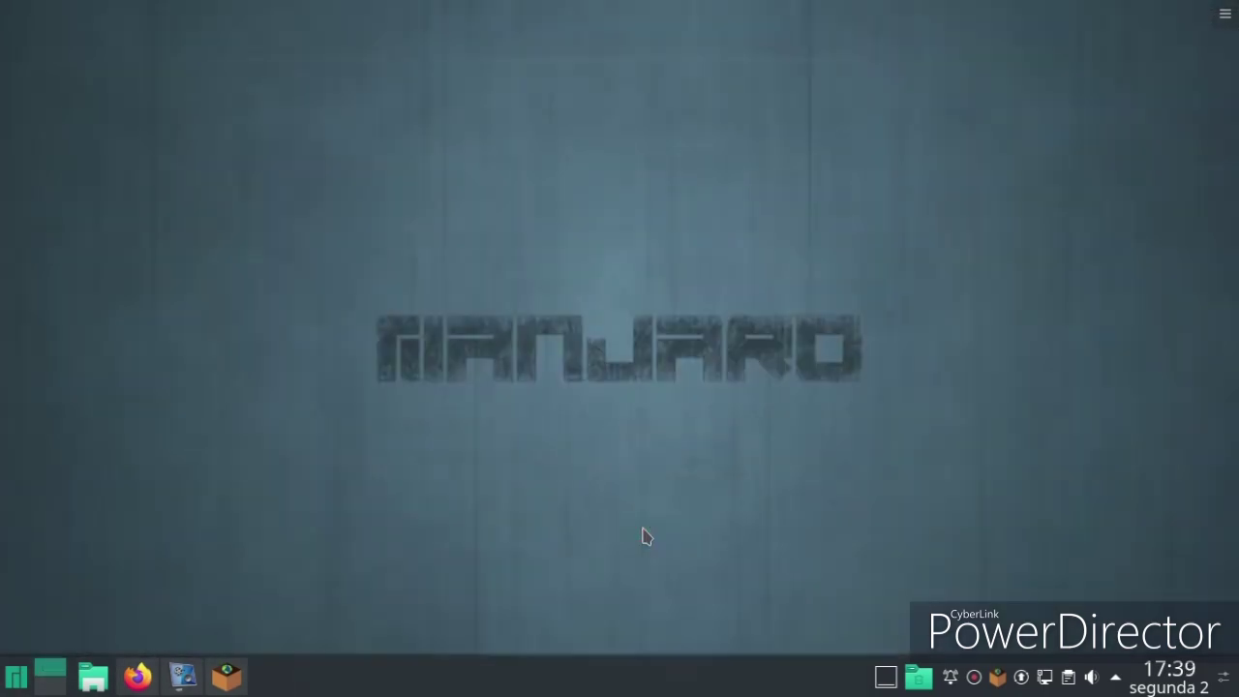
# Step: Look through the Jogos category in the application launcher and close the launcher
pyautogui.click(11, 682)
pyautogui.click(620, 432)
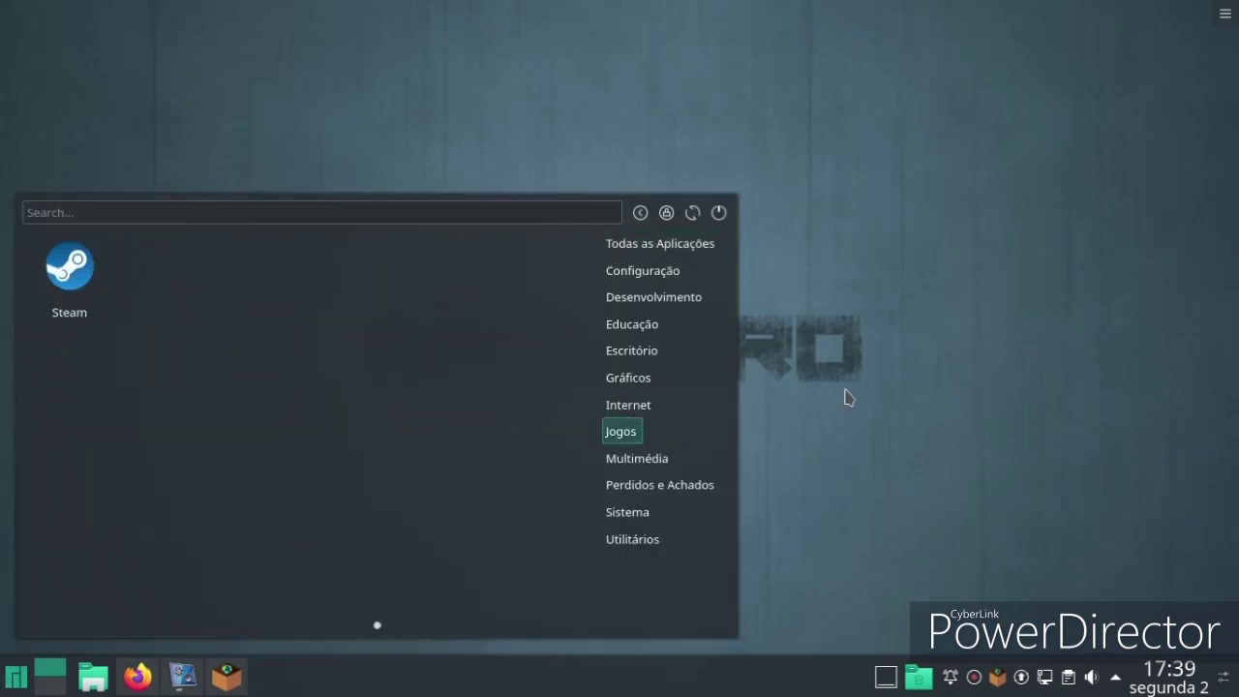
pyautogui.click(856, 378)
# Step: Replace the Simple Menu launcher with the alternative Menu da Aplicação and open it
pyautogui.rightClick(11, 682)
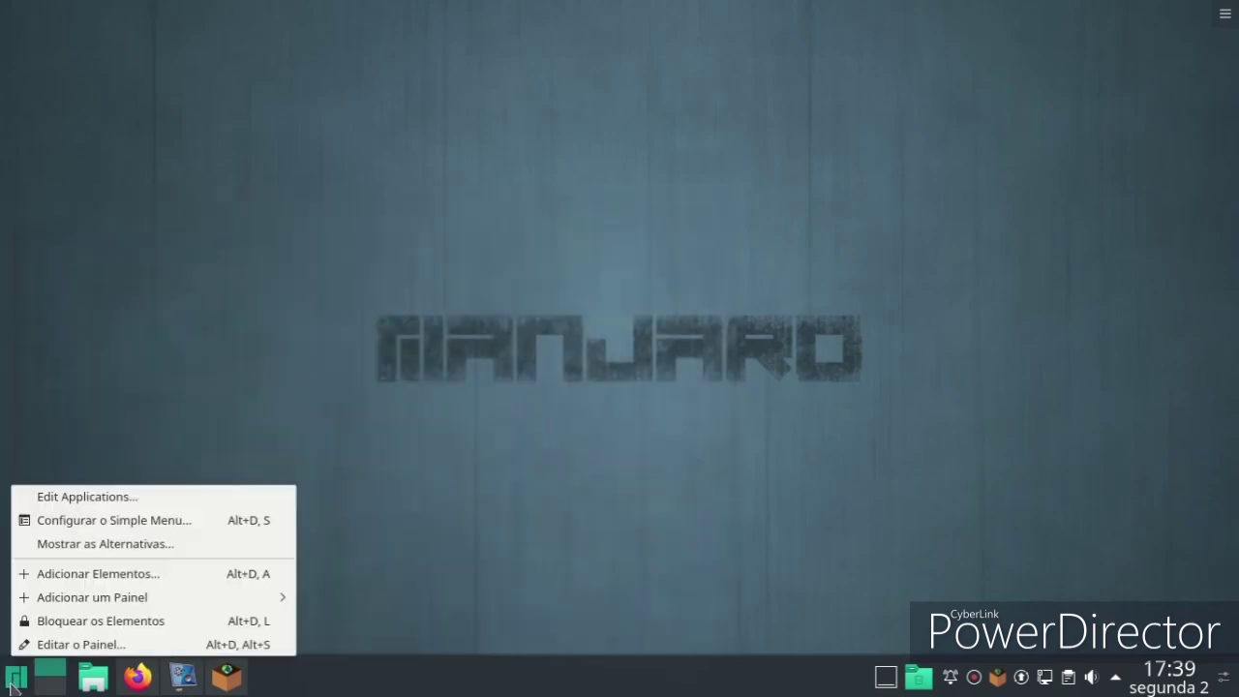
pyautogui.click(48, 549)
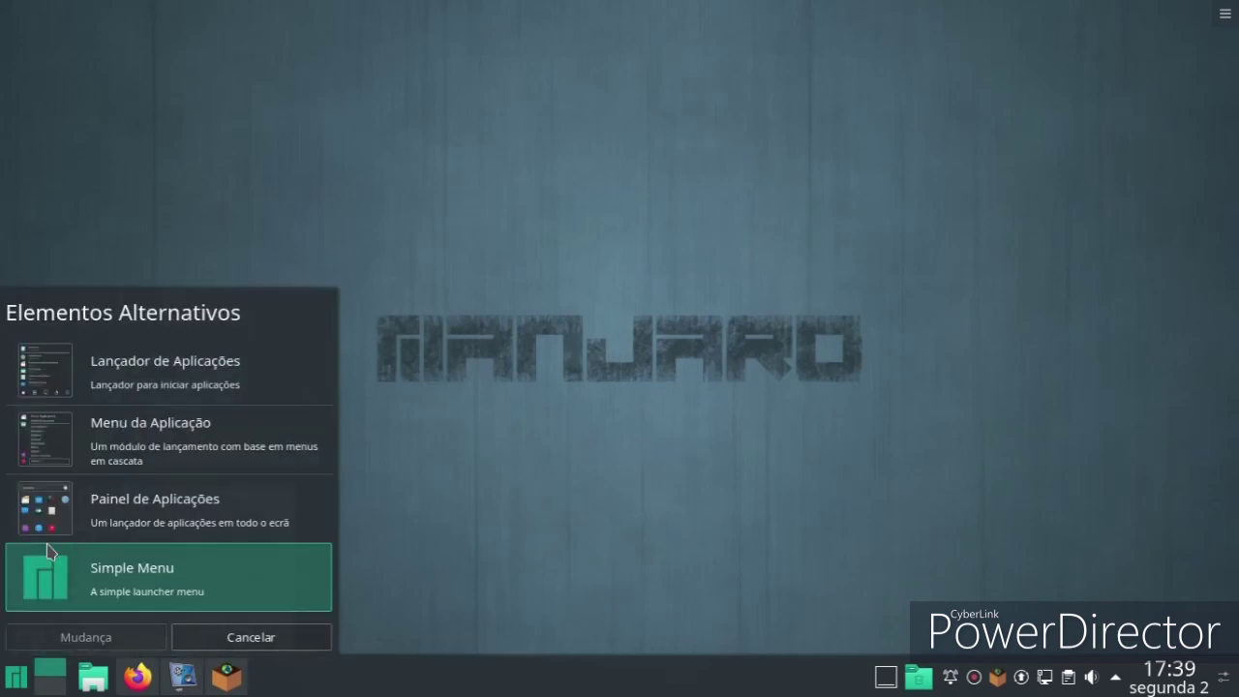
pyautogui.click(92, 466)
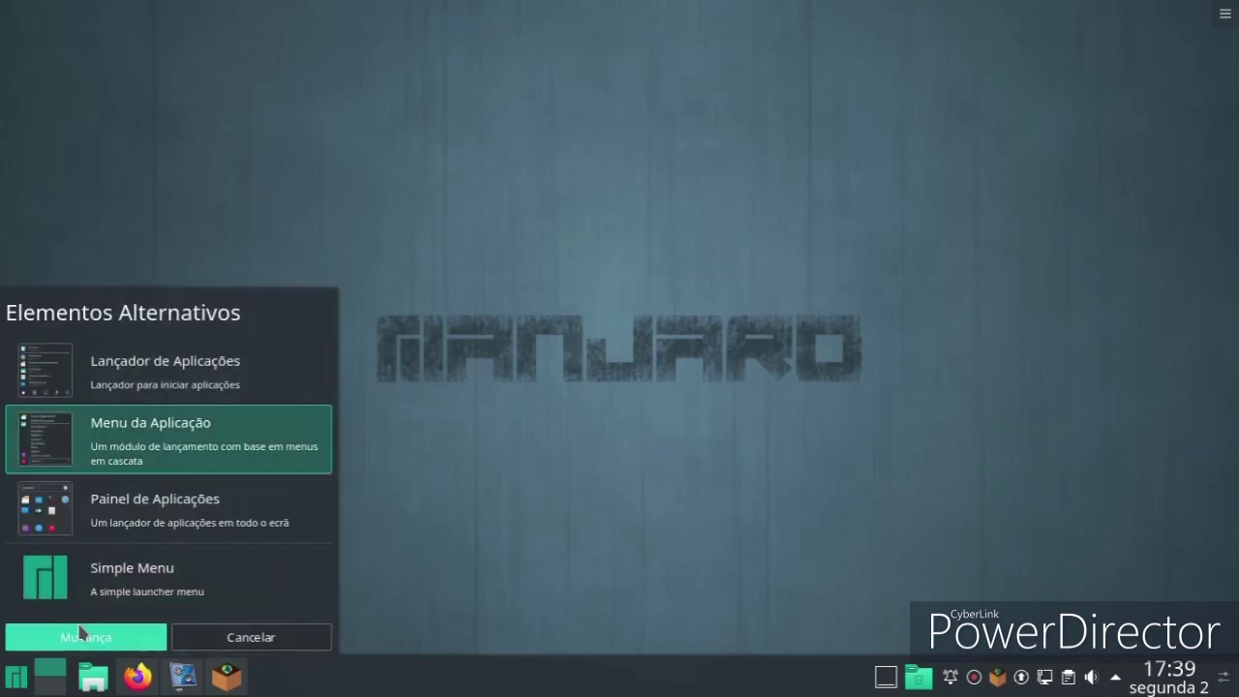
pyautogui.click(82, 635)
pyautogui.click(13, 677)
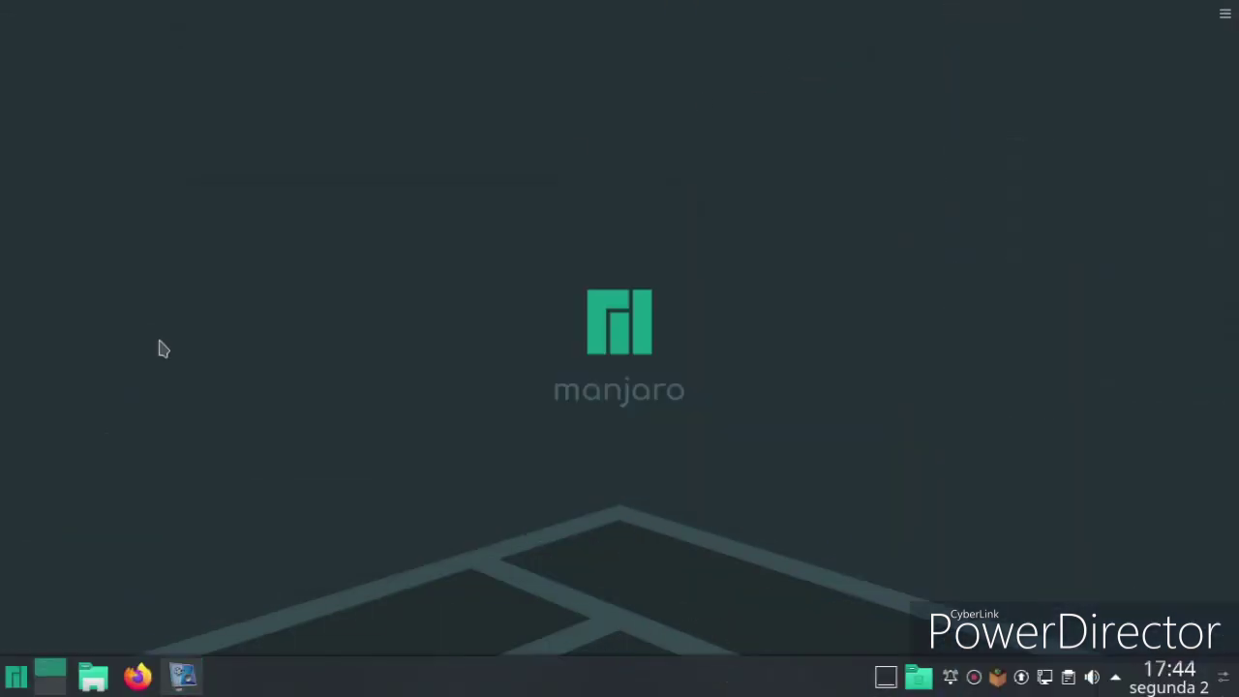
# Step: Launch Google Chrome from the application launcher, accept its first-run options with both left enabled, and close the browser
pyautogui.click(14, 674)
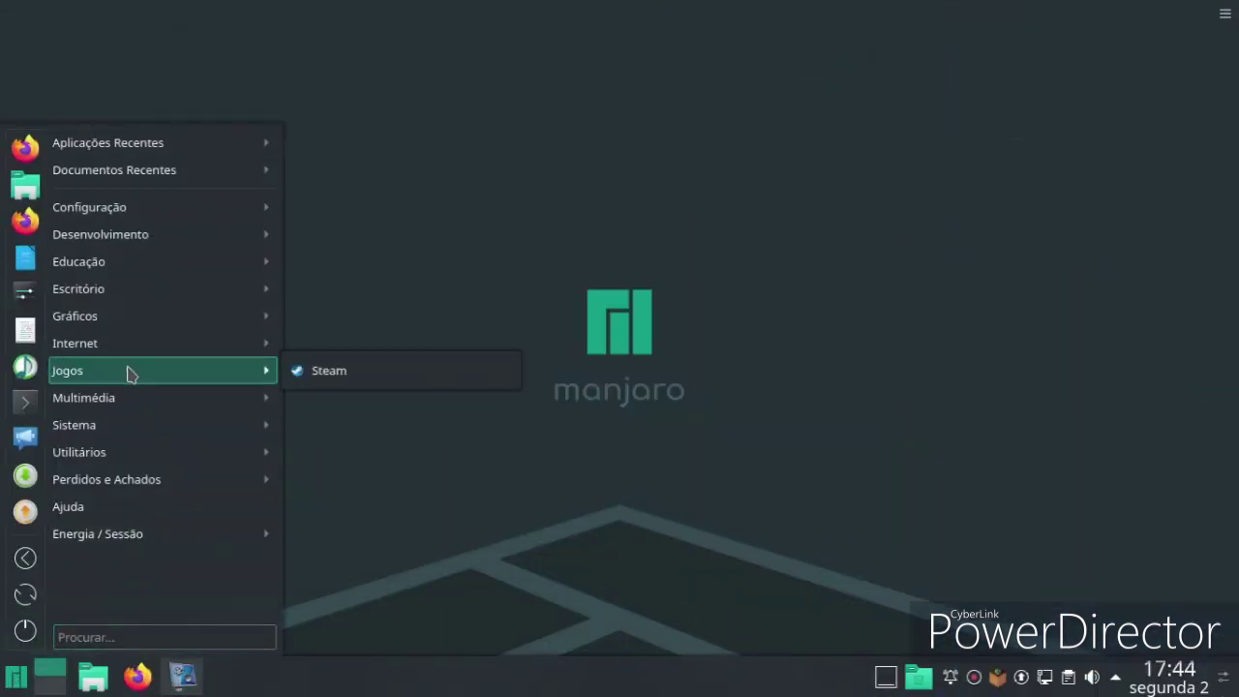
pyautogui.moveTo(125, 355)
pyautogui.click(425, 426)
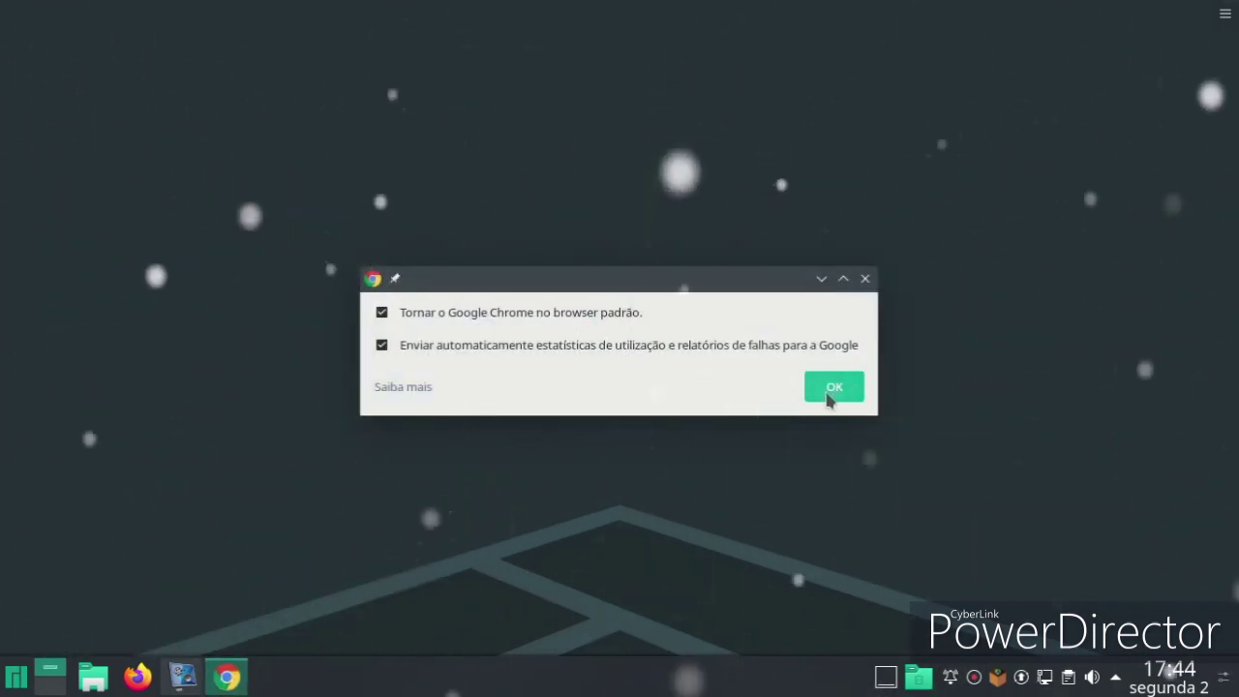
pyautogui.click(821, 387)
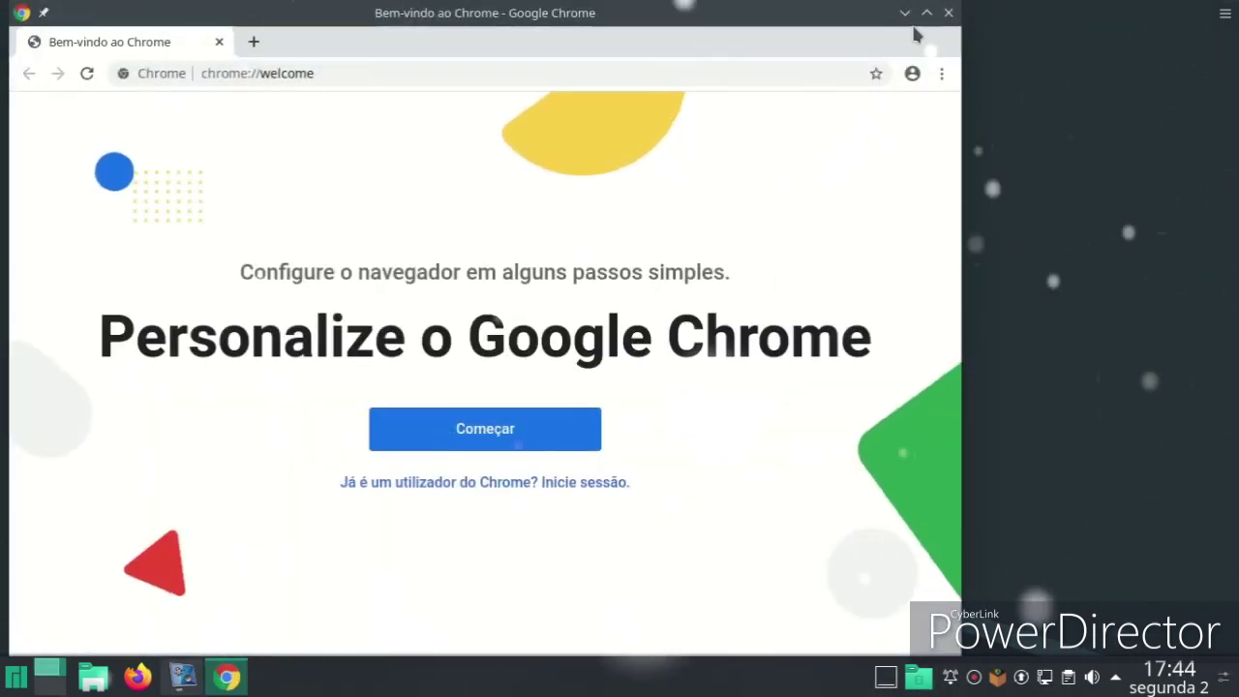
pyautogui.click(946, 15)
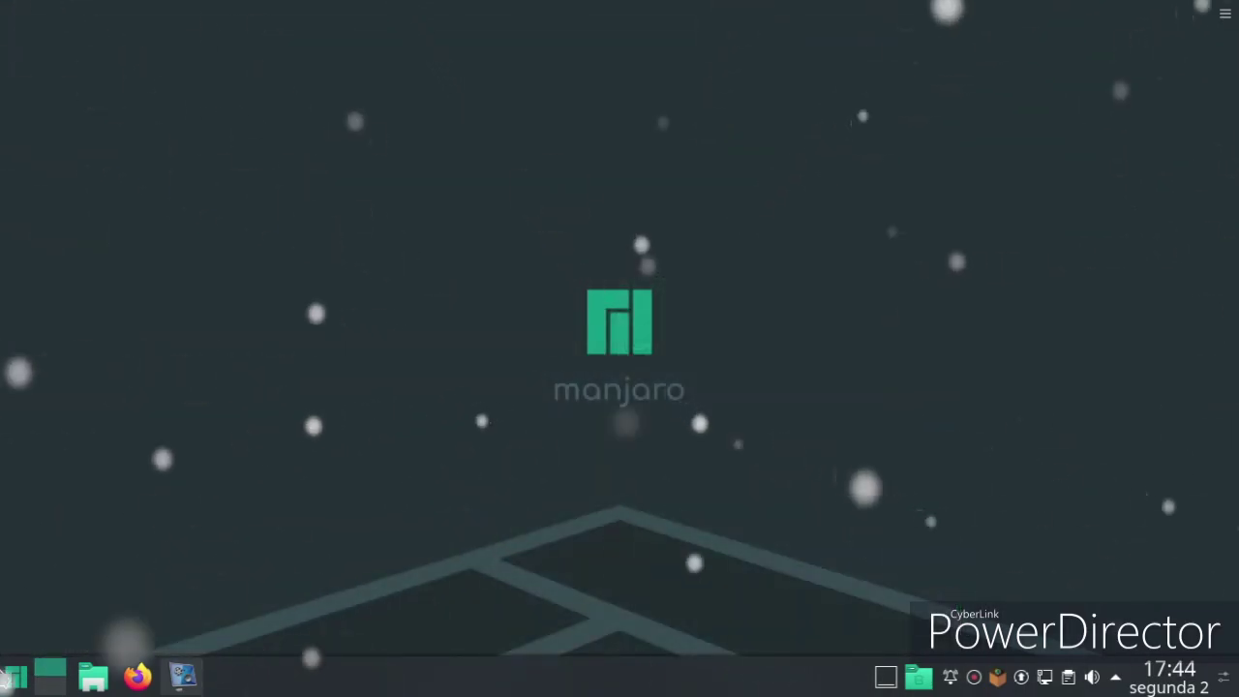
# Step: Launch VLC media player from the Multimédia category and accept its privacy policy with Internet access allowed
pyautogui.click(8, 679)
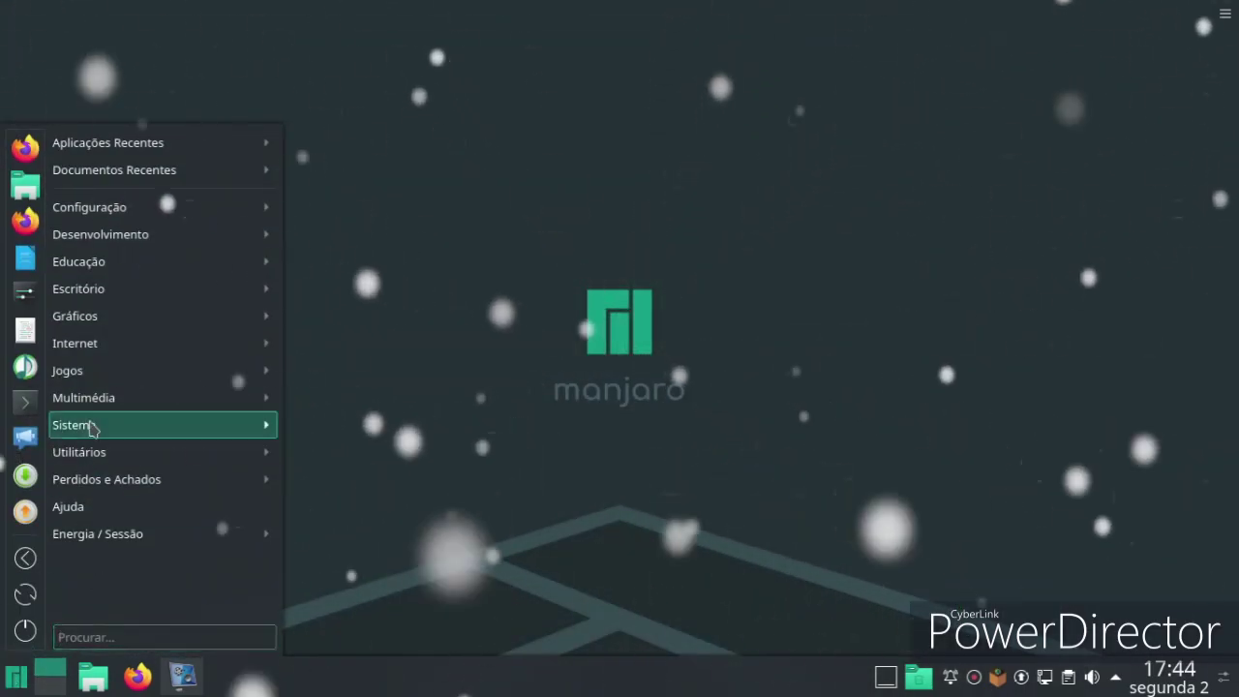
pyautogui.moveTo(97, 370)
pyautogui.moveTo(113, 398)
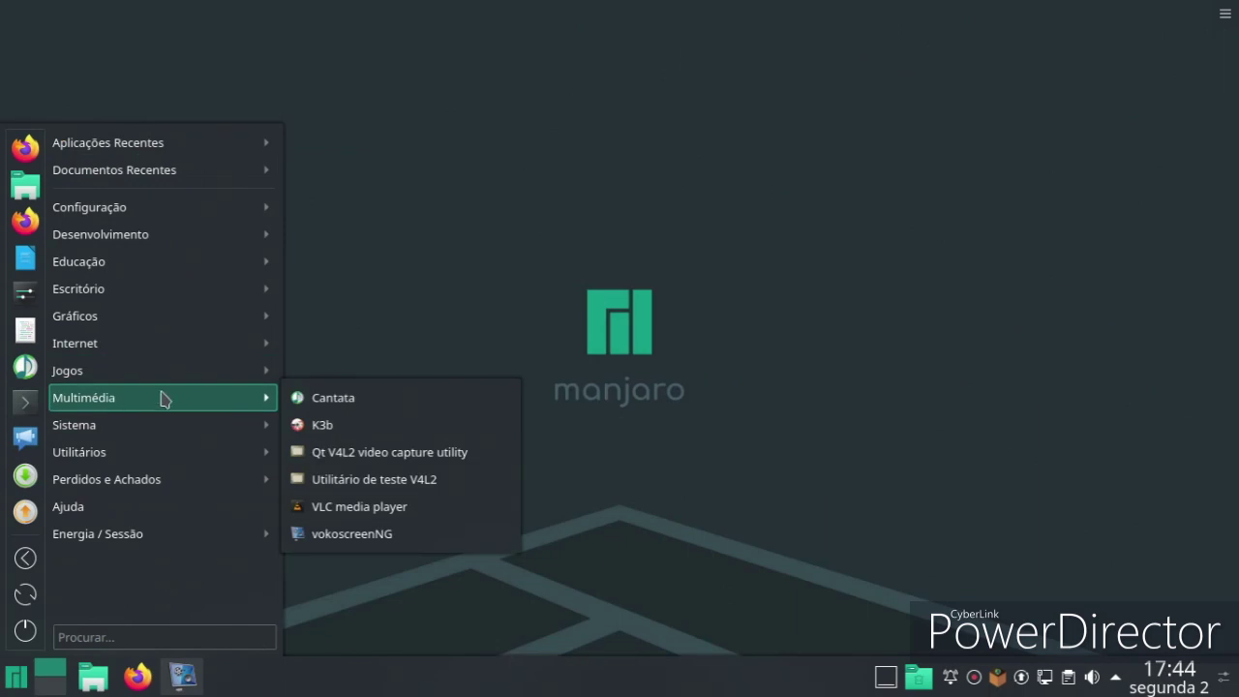
pyautogui.click(406, 506)
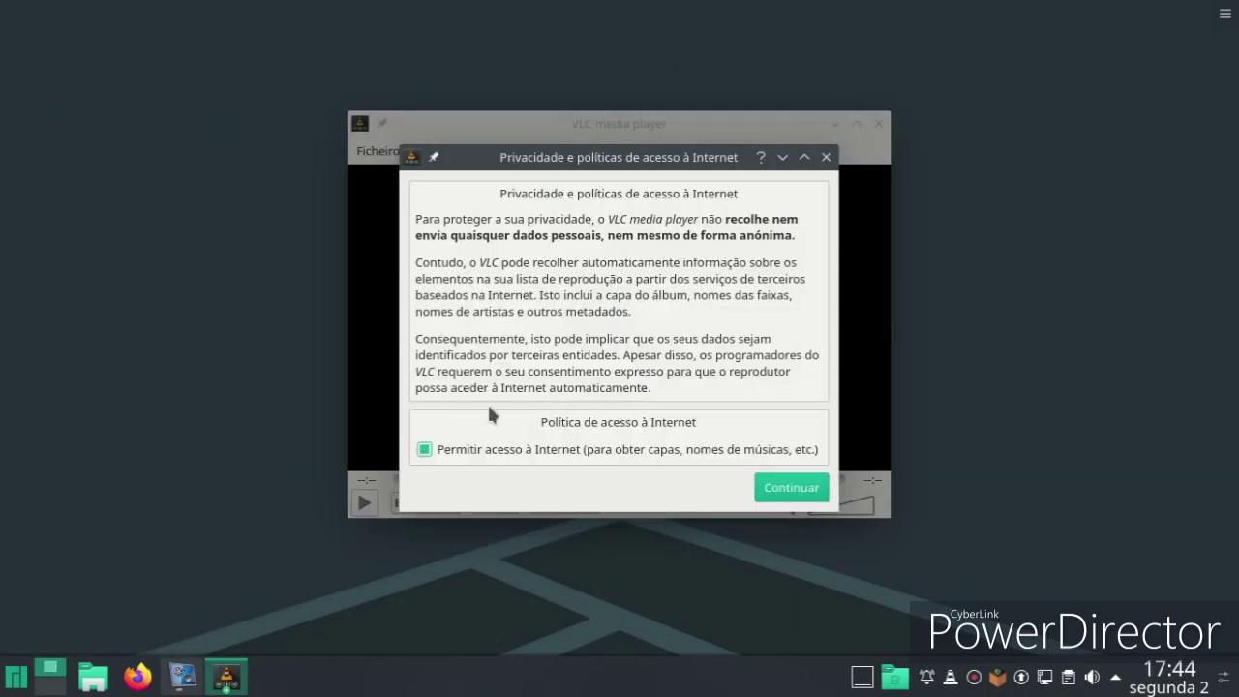
pyautogui.click(776, 489)
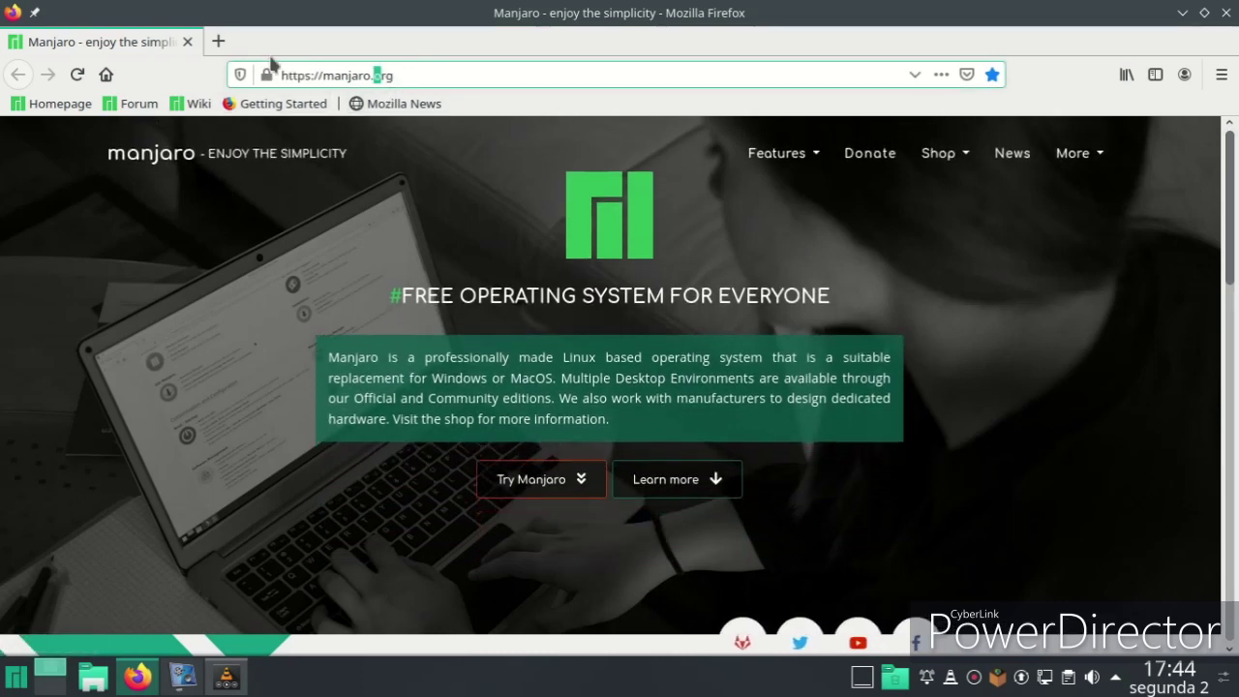
# Step: Go to YouTube in a new Firefox tab and play the recommended video "Três clientes insatisfeitos: projetos mais desafiadores"
pyautogui.click(213, 42)
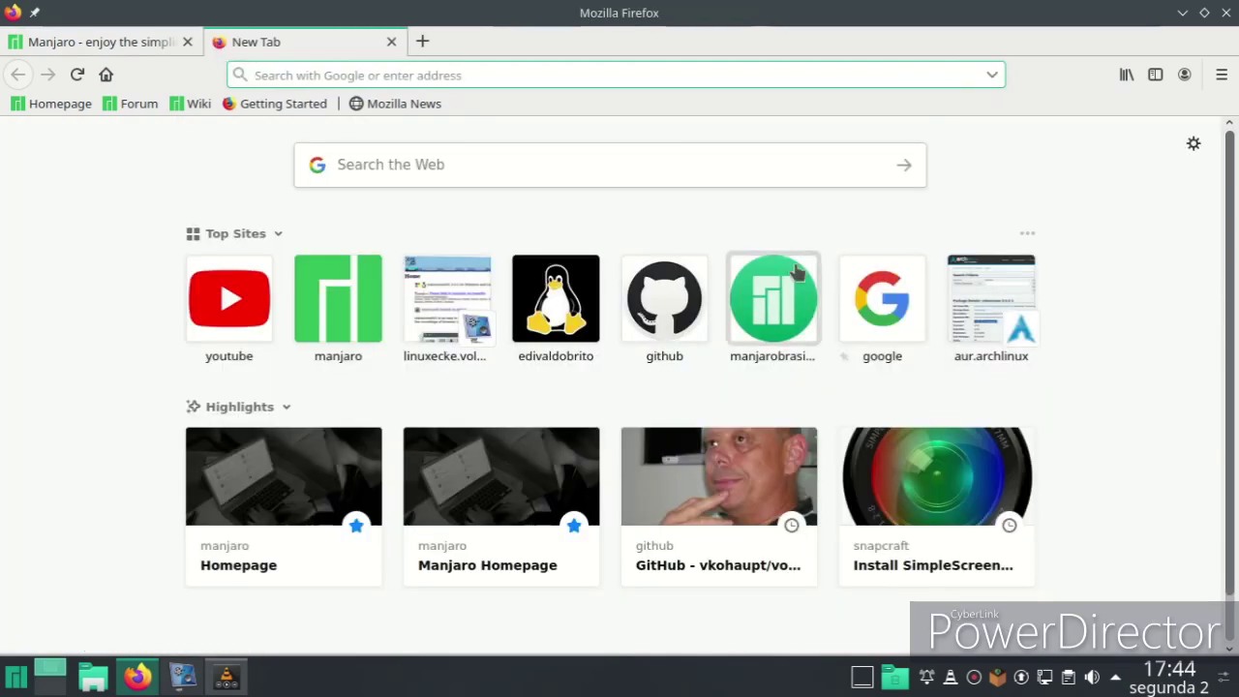
pyautogui.click(263, 312)
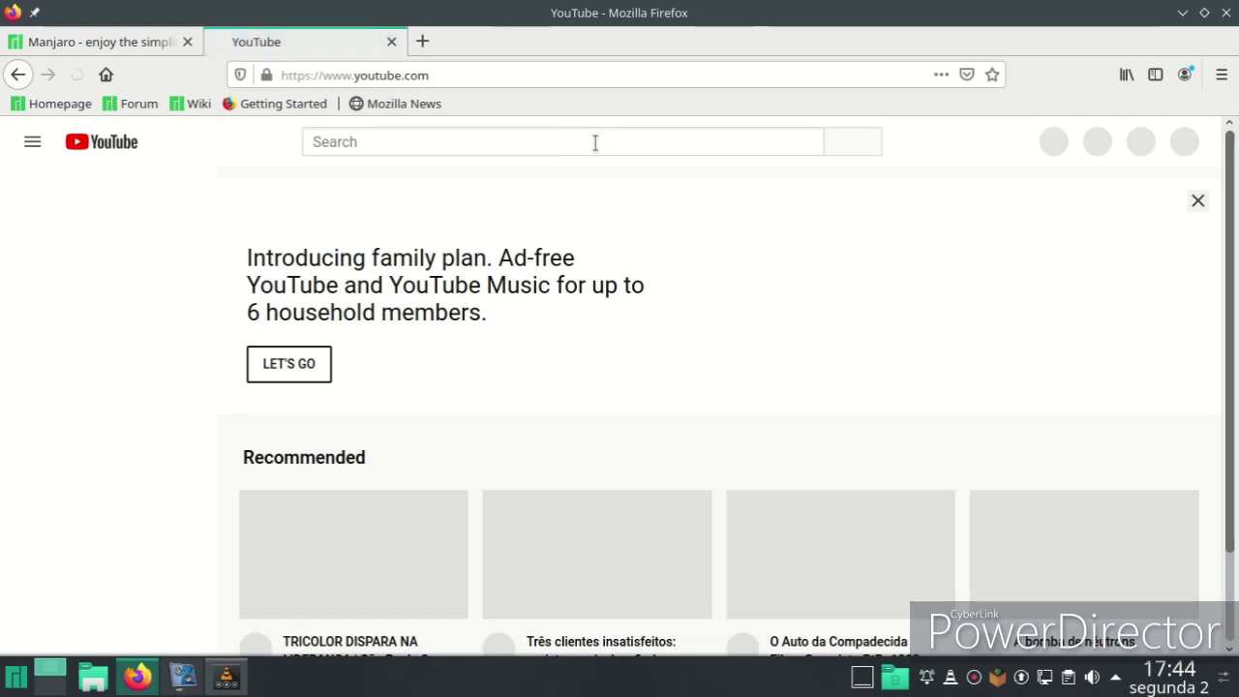
pyautogui.click(577, 578)
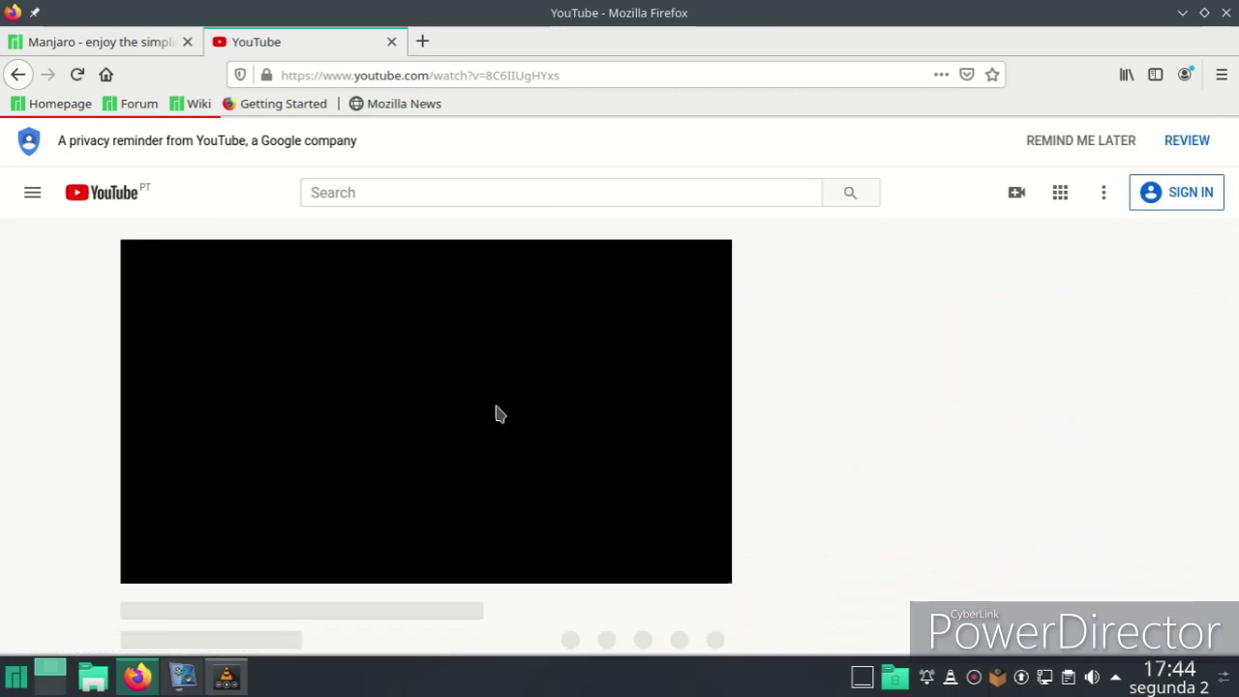
# Step: Copy the YouTube video's address and close Firefox with both of its tabs
pyautogui.click(622, 78)
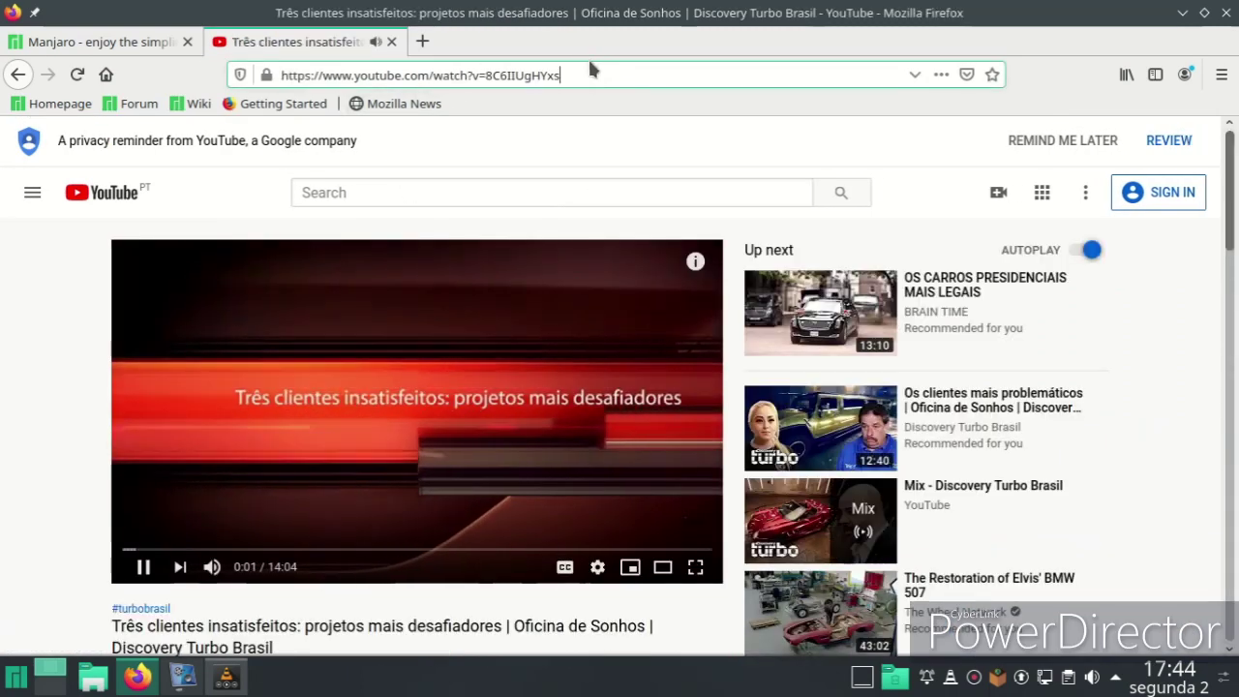
pyautogui.rightClick(310, 77)
pyautogui.click(343, 138)
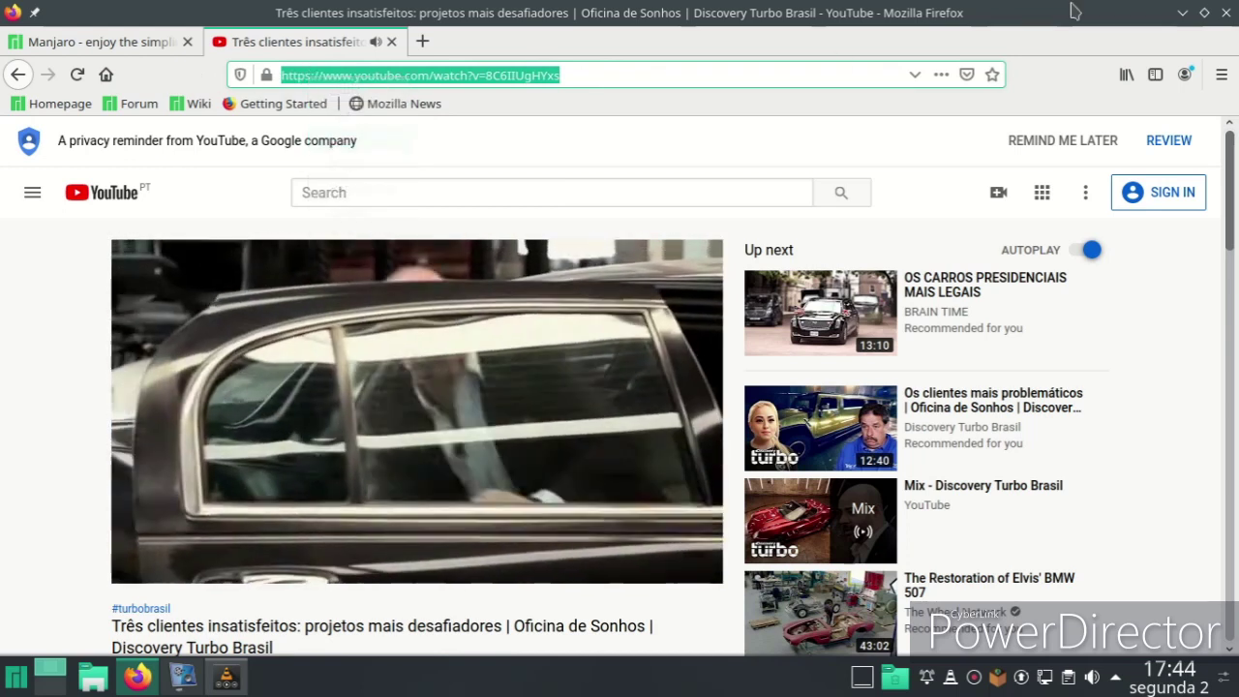
pyautogui.click(1221, 12)
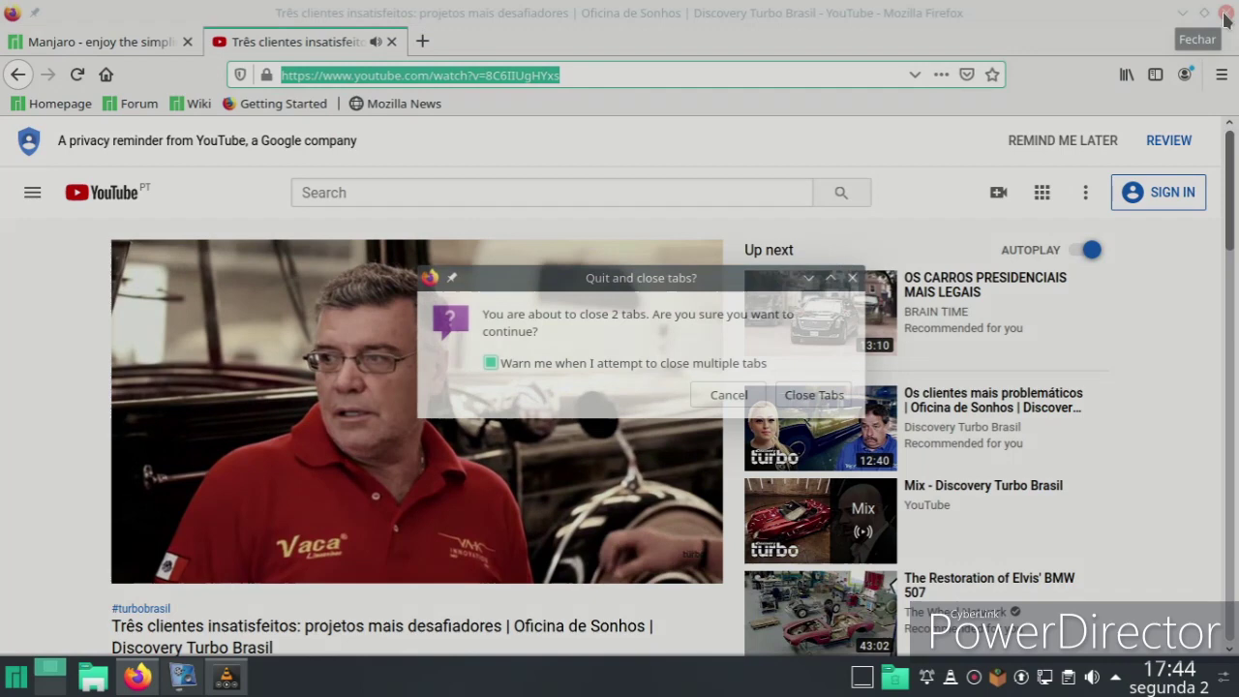
pyautogui.click(782, 397)
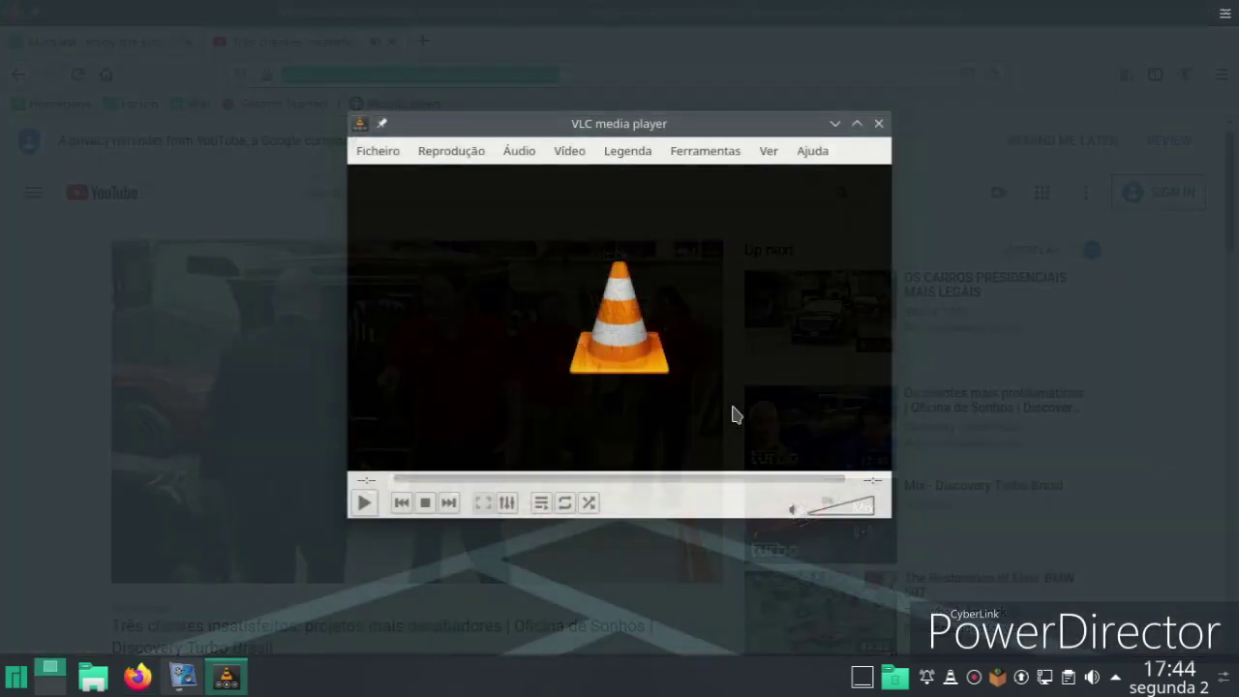
# Step: Open a network stream in VLC with the copied YouTube address and start playback
pyautogui.click(372, 153)
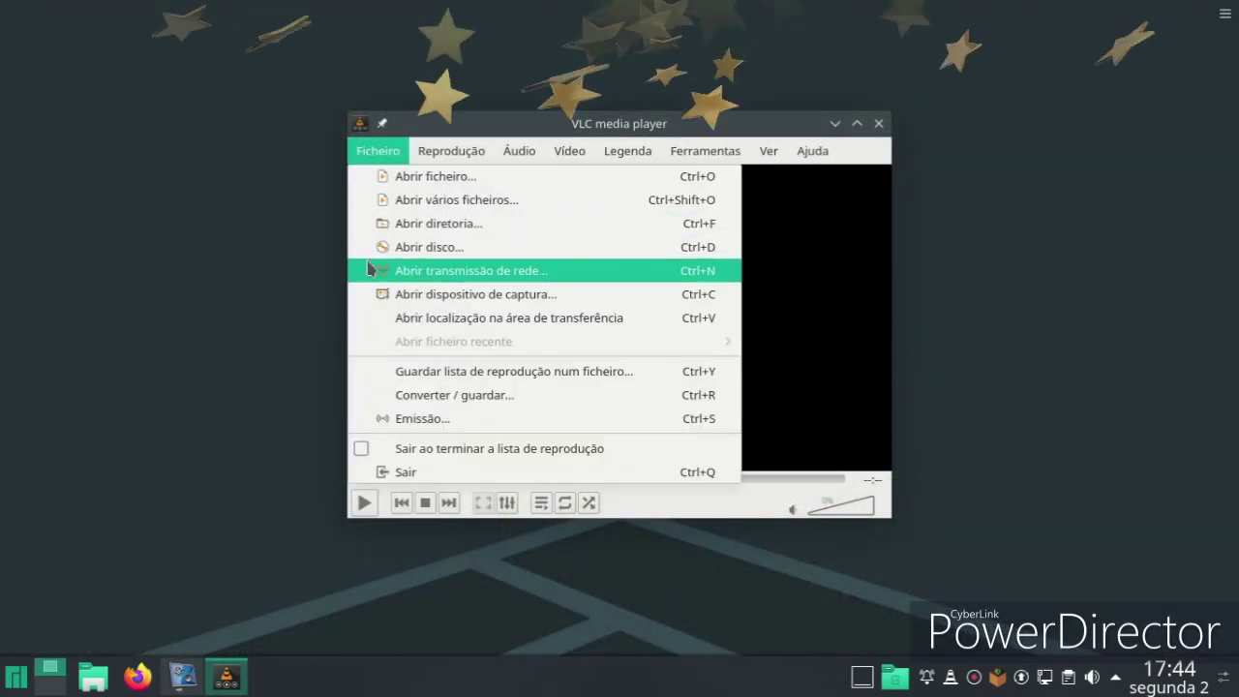
pyautogui.click(470, 270)
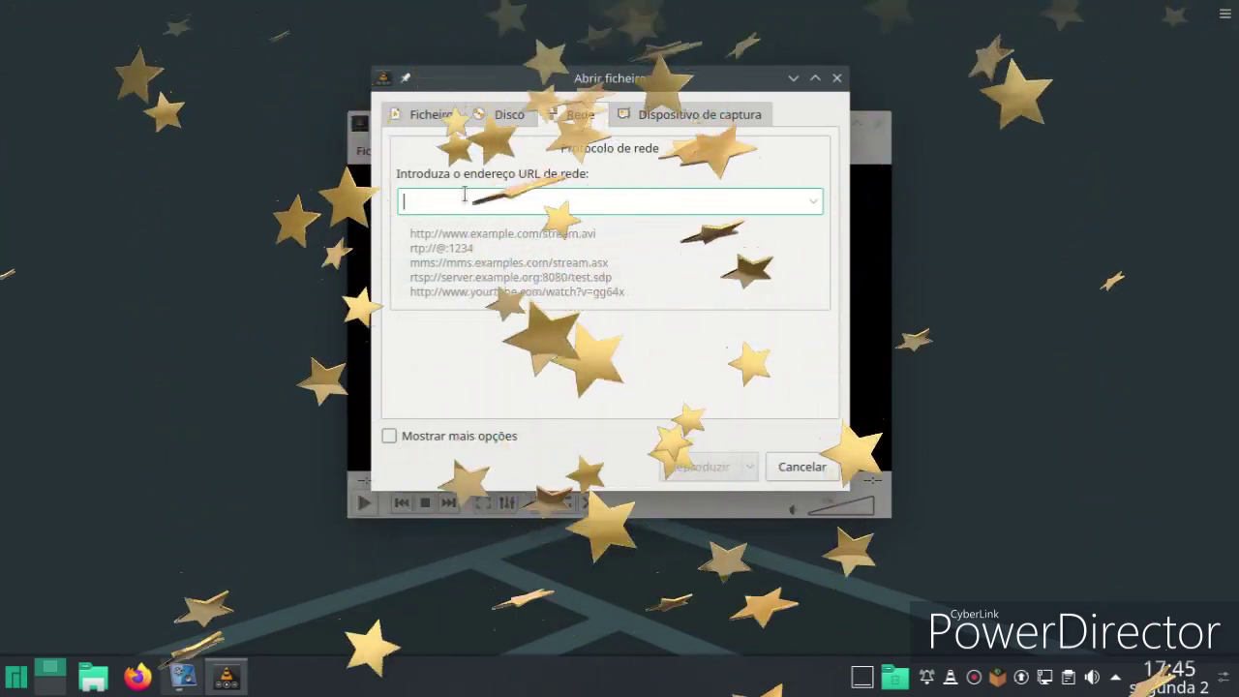
pyautogui.rightClick(468, 200)
pyautogui.click(509, 322)
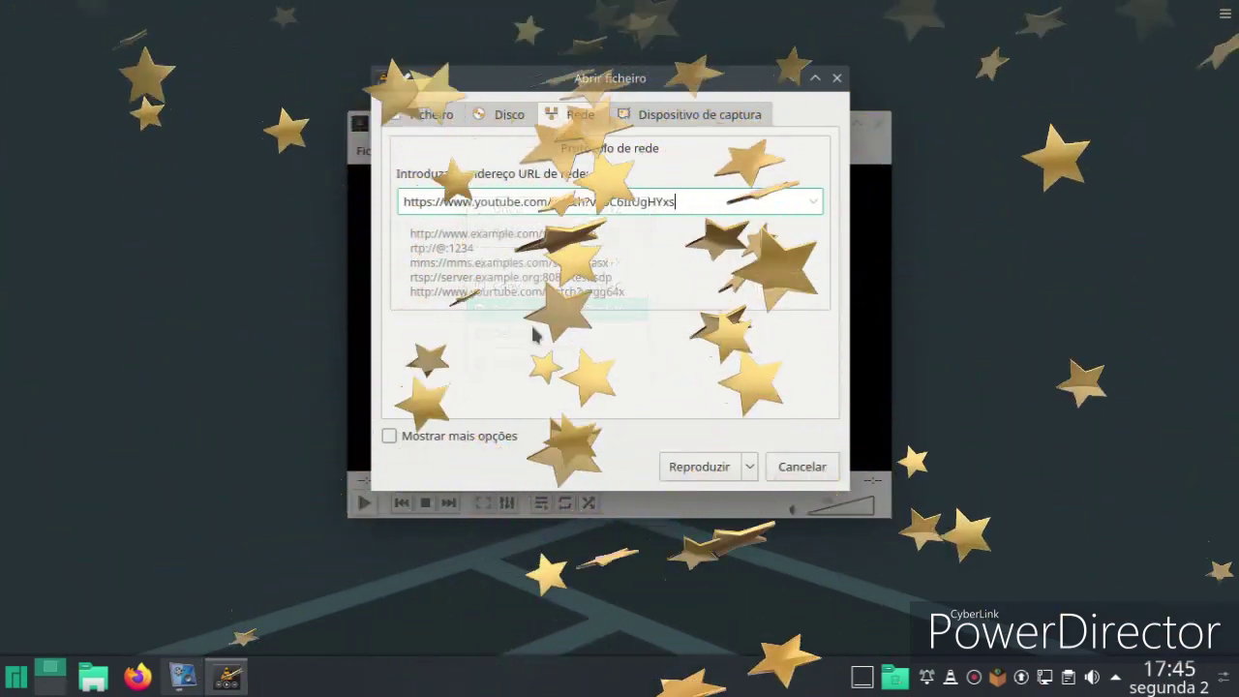
pyautogui.click(673, 471)
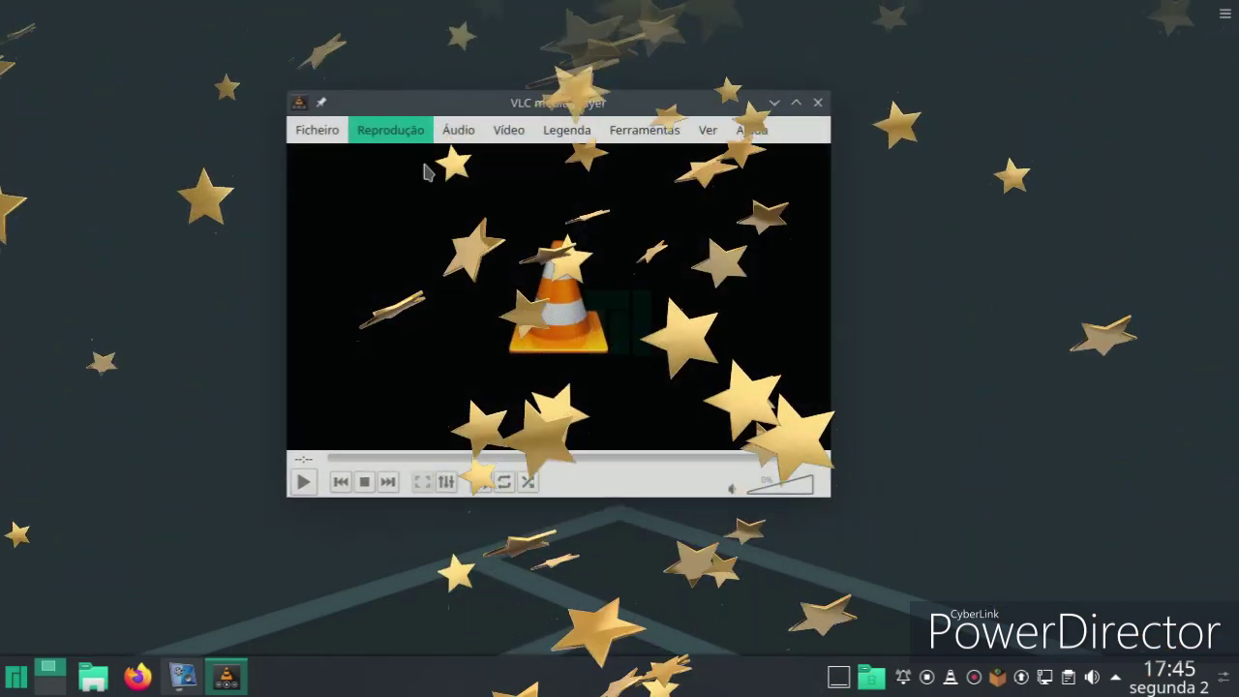
# Step: Dismiss the file selection dialog, play the Video camera capture device in VLC with its default settings, and close the player
pyautogui.hotkey('ctrl', 'shift', 'o')
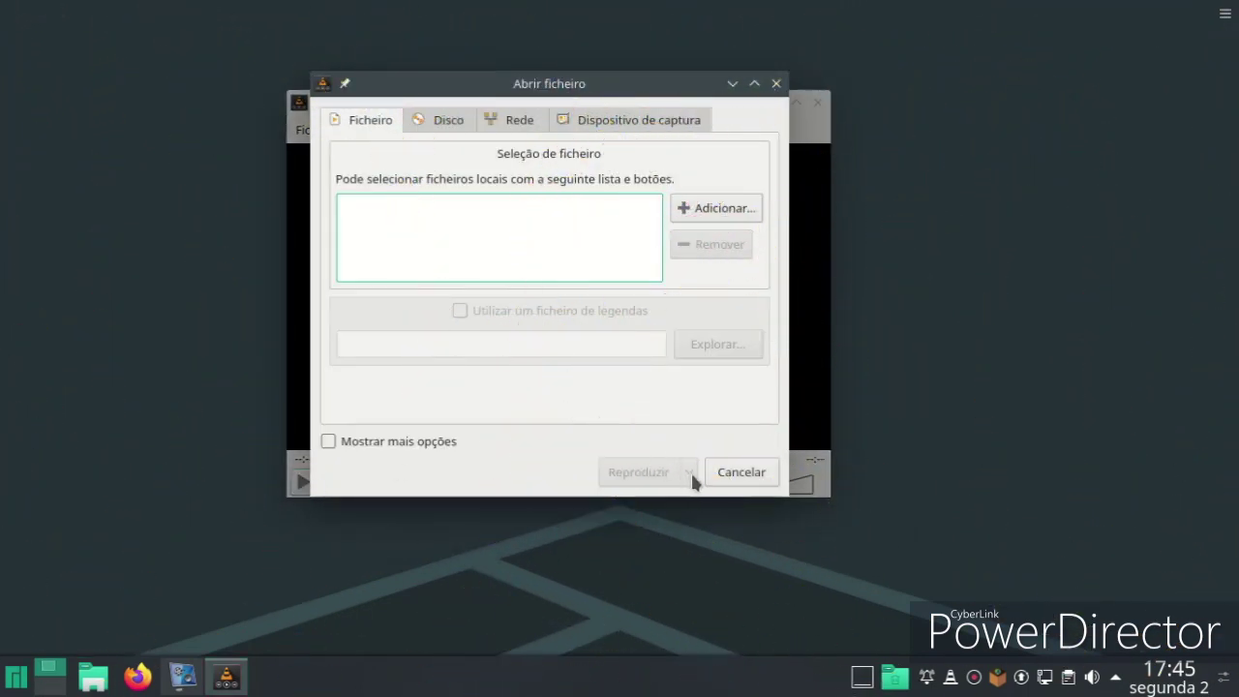
pyautogui.click(738, 472)
pyautogui.click(291, 138)
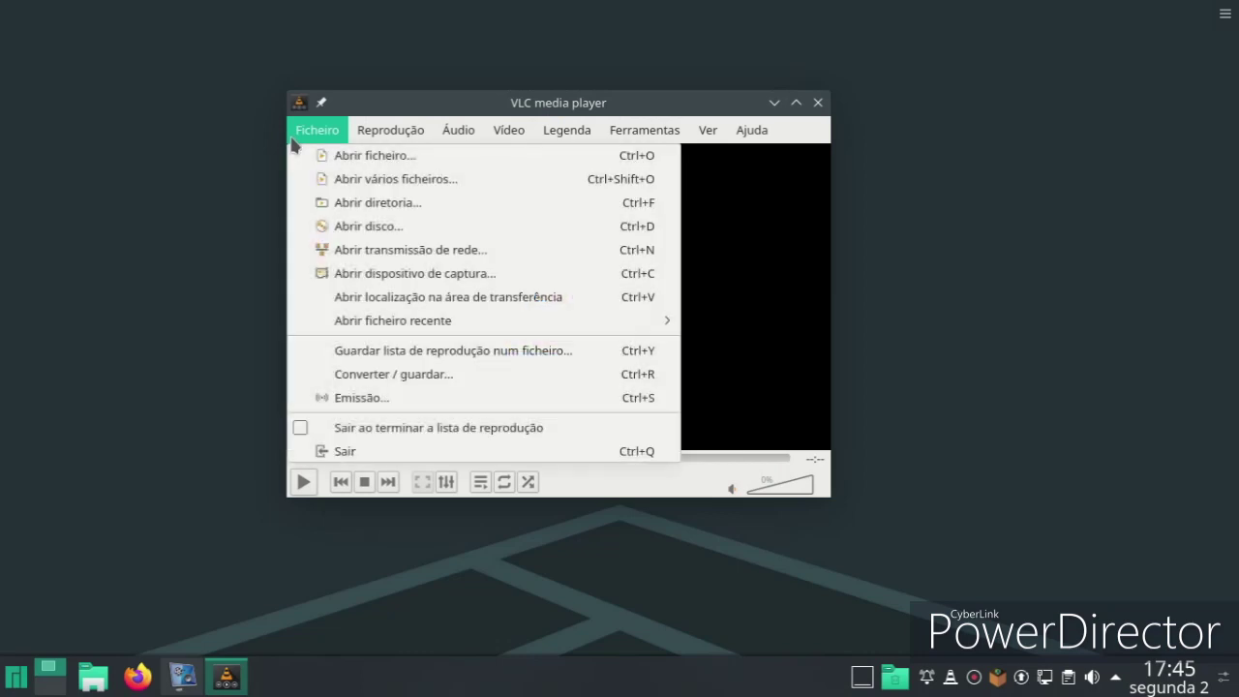
pyautogui.click(362, 273)
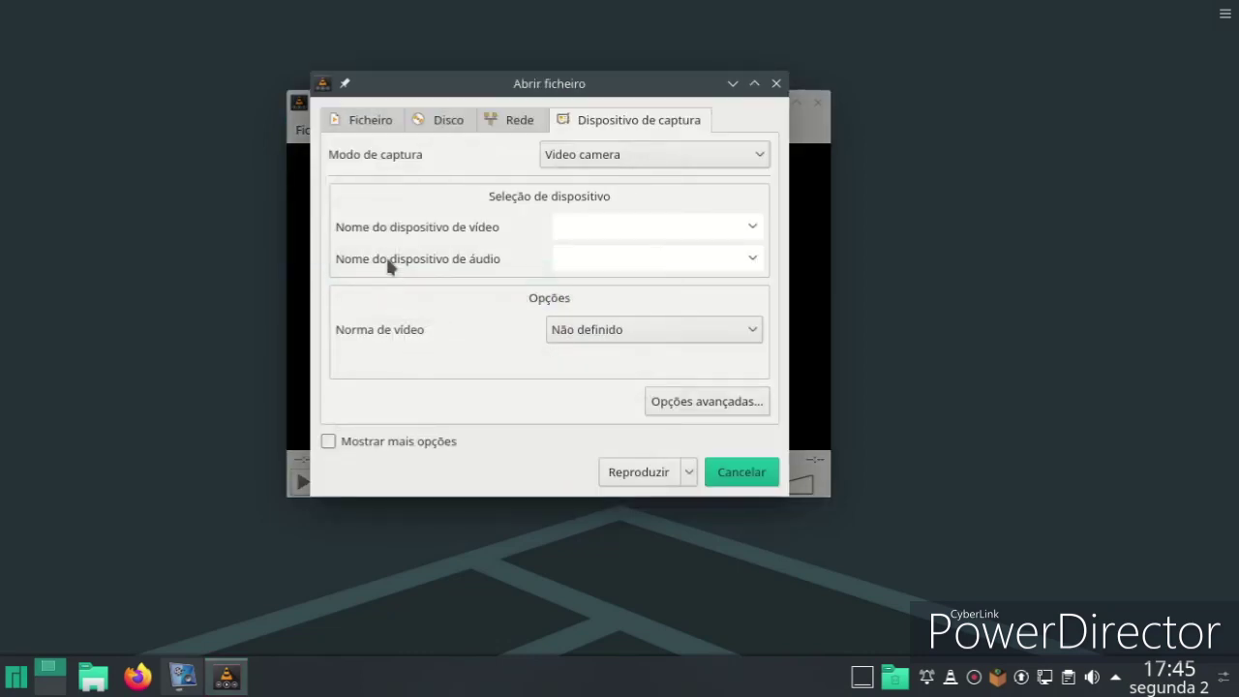
pyautogui.click(664, 473)
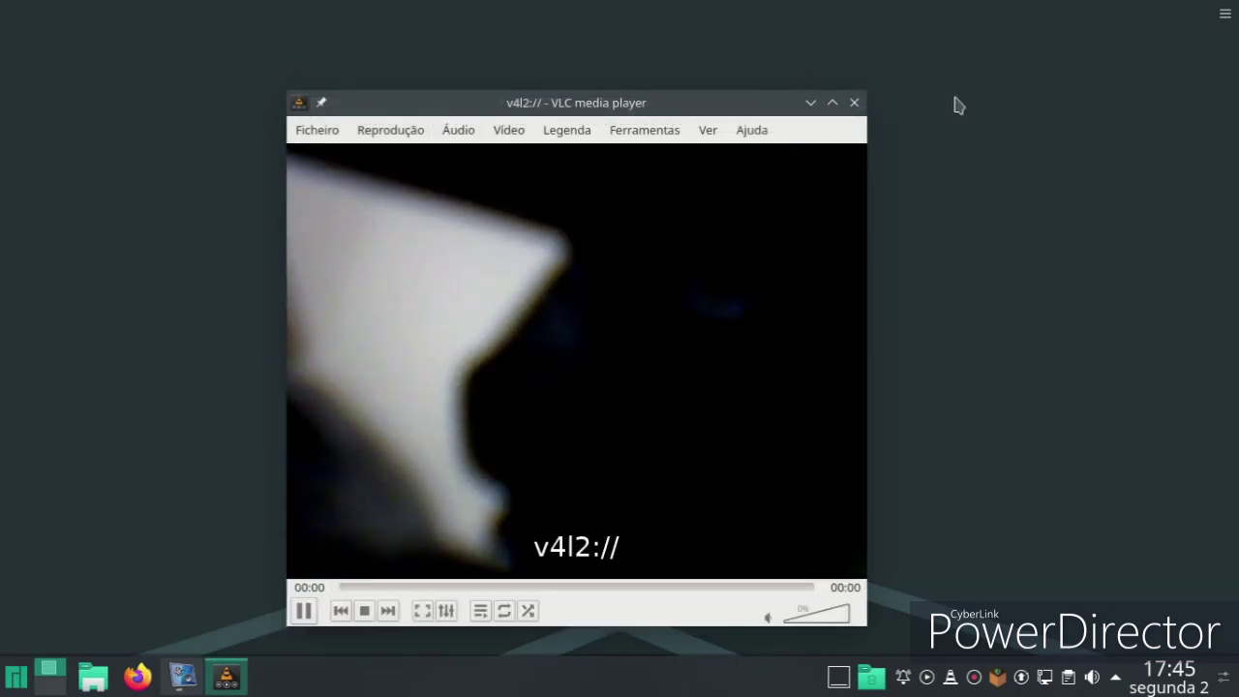
pyautogui.click(855, 103)
# Step: Browse the Multimédia, Utilitários and Gráficos application categories in the launcher, and open the system settings from its favourites
pyautogui.click(5, 693)
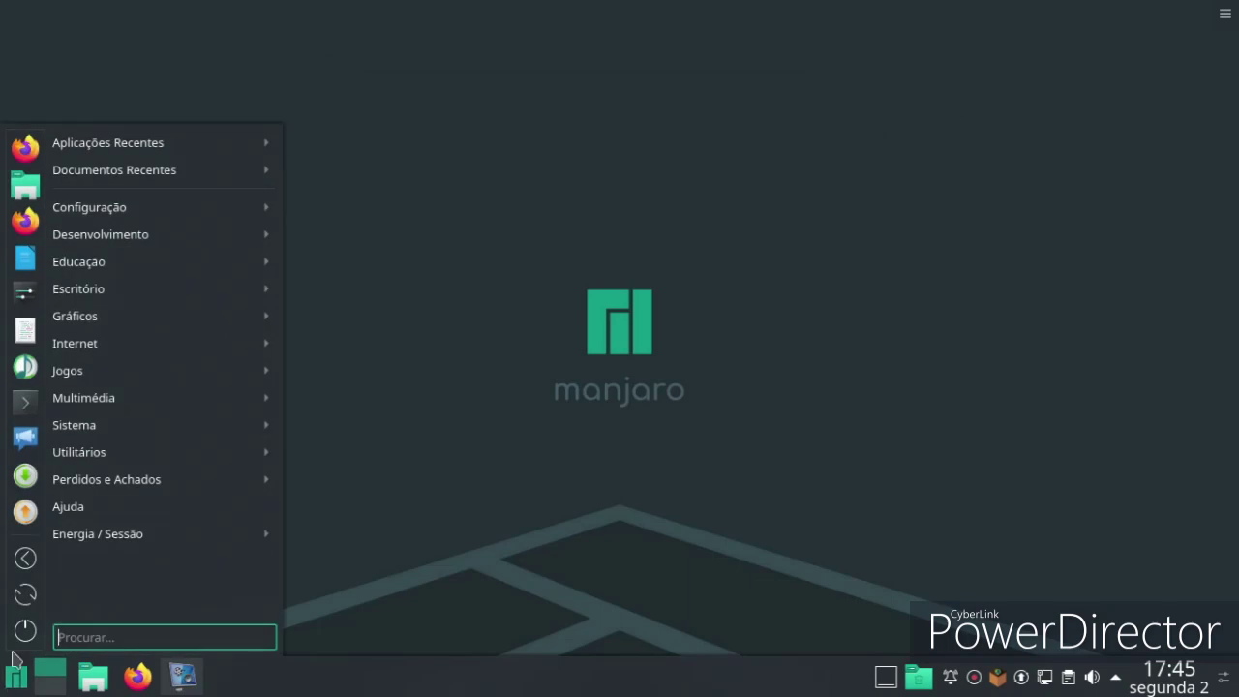
pyautogui.moveTo(107, 381)
pyautogui.moveTo(120, 406)
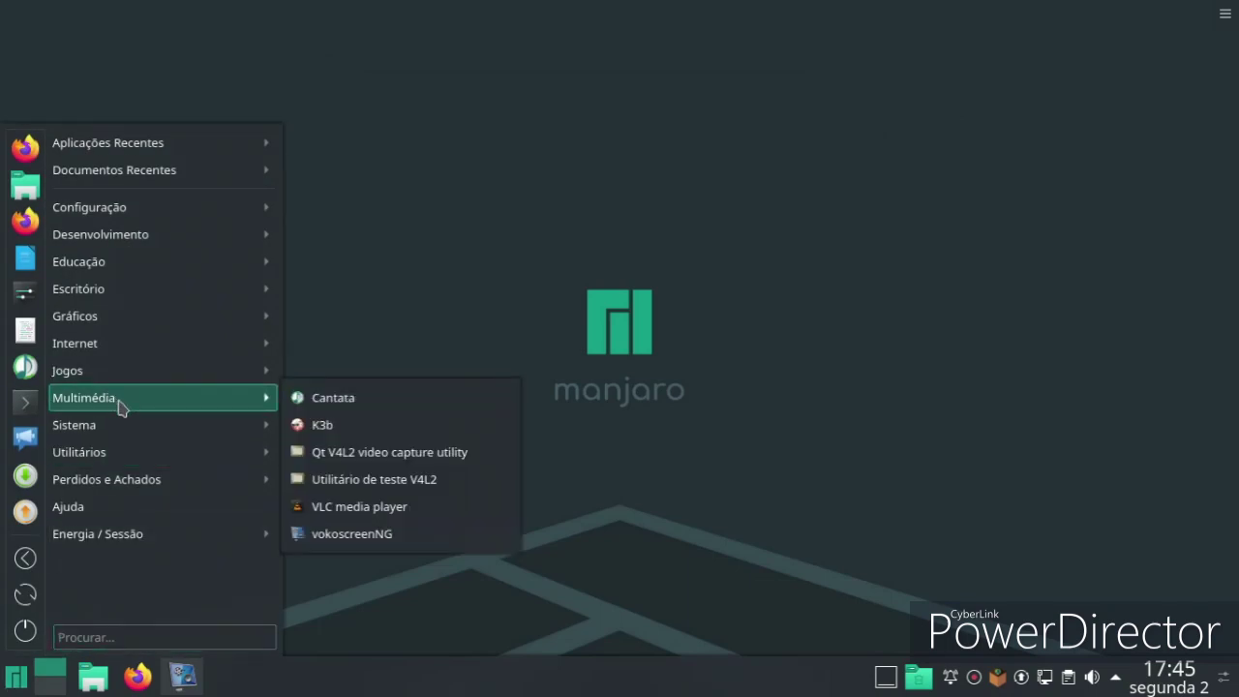
pyautogui.moveTo(130, 457)
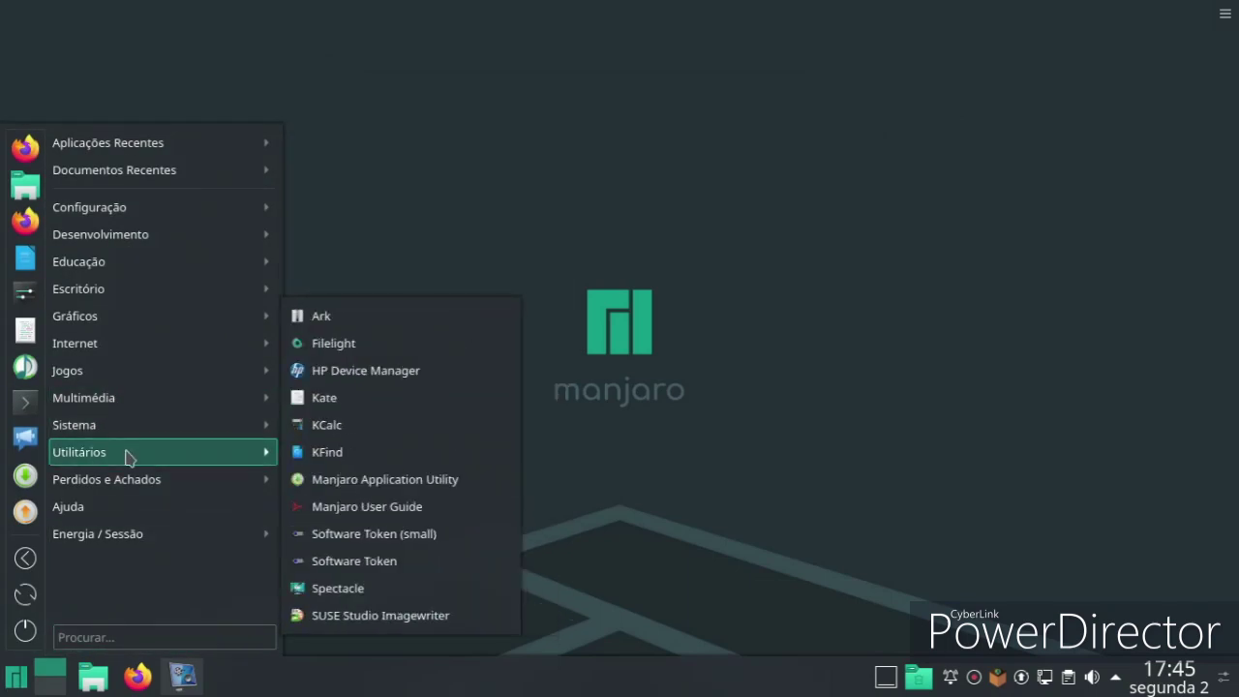
pyautogui.moveTo(55, 323)
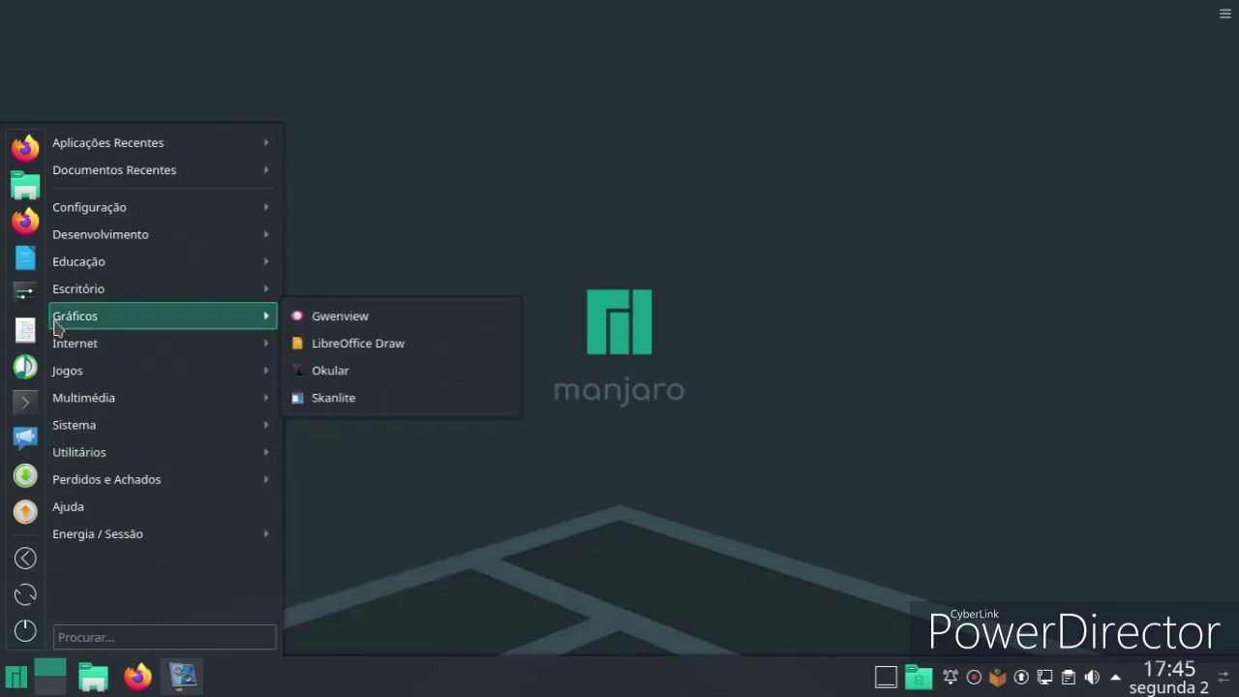
pyautogui.click(32, 298)
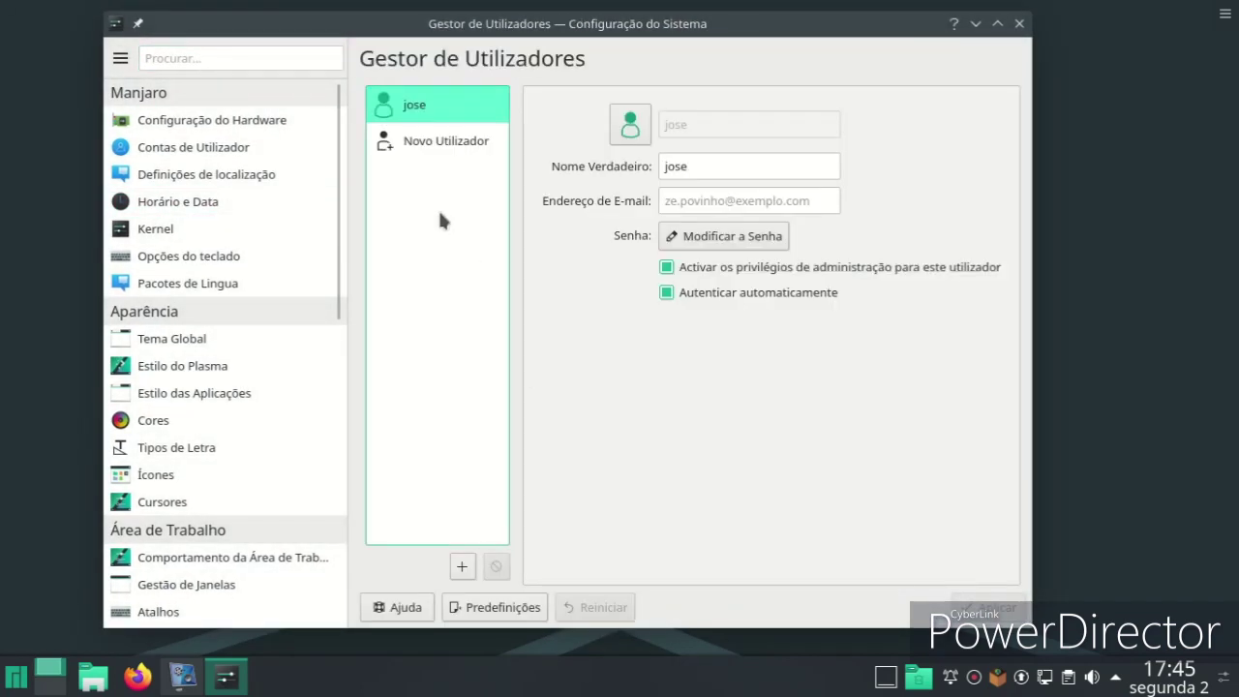
# Step: Examine both accounts in Contas de Utilizador and the driver list in Configuração do Hardware
pyautogui.click(200, 150)
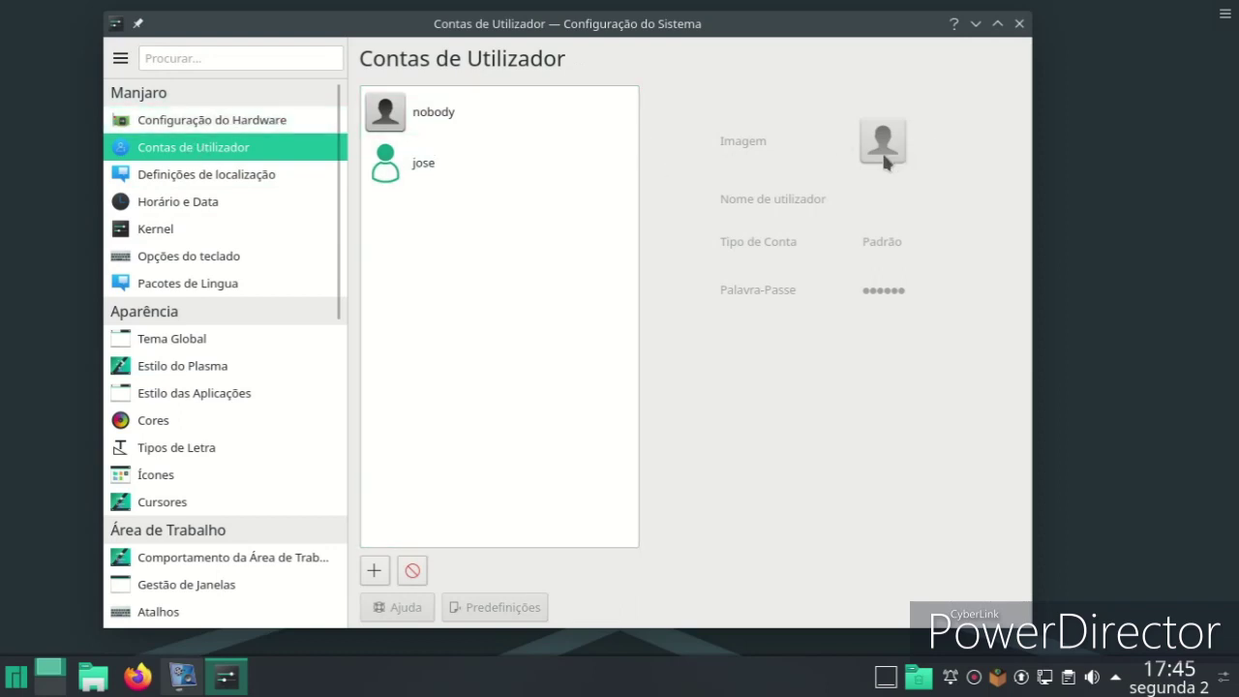
pyautogui.click(407, 132)
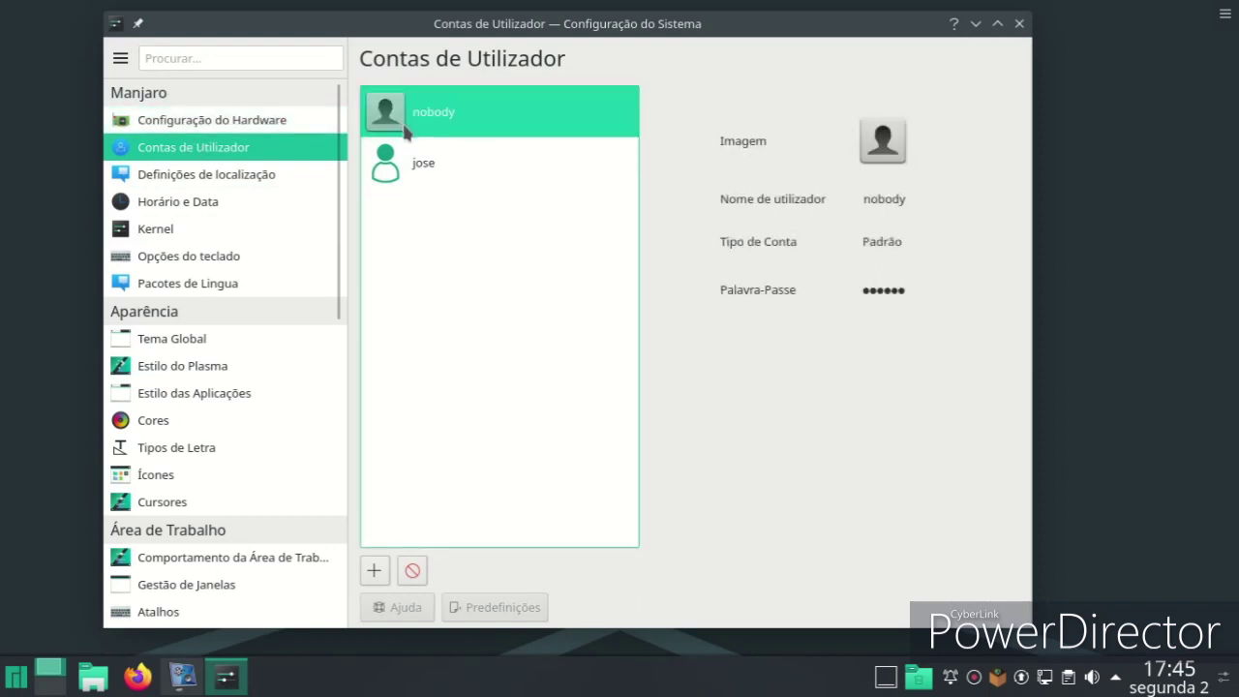
pyautogui.click(414, 165)
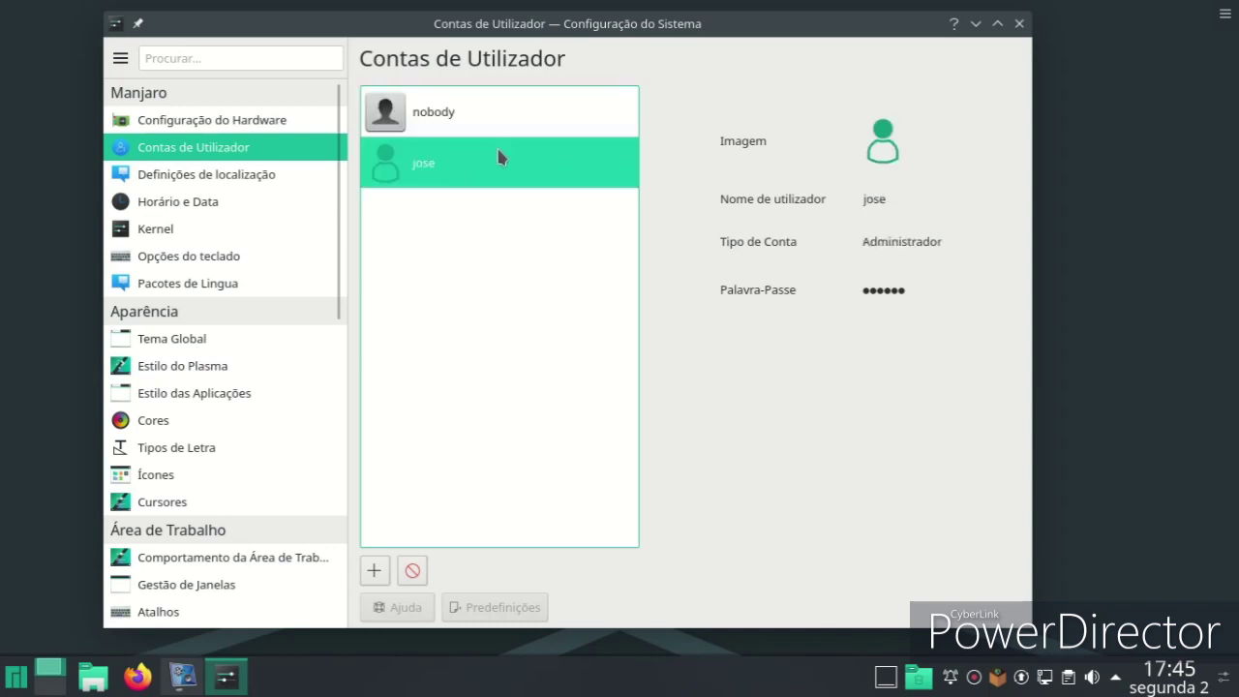
pyautogui.click(188, 128)
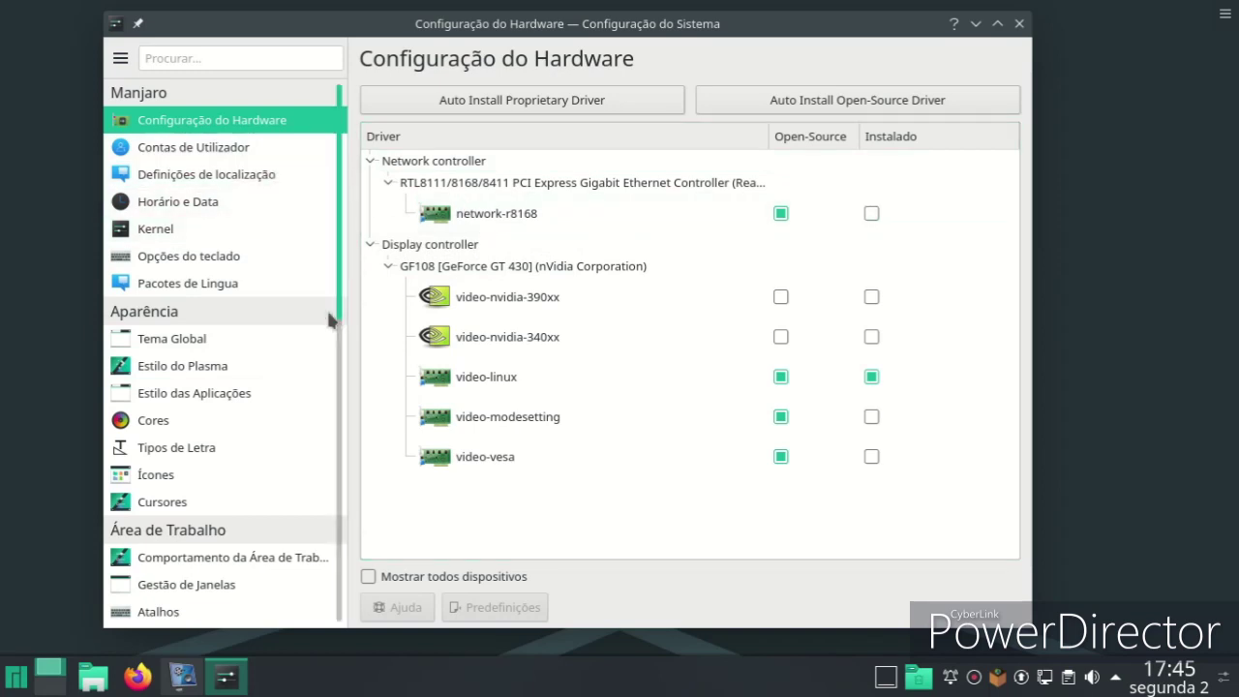
# Step: Apply the Brisa Clara Plasma style and check its look in the application launcher
pyautogui.click(220, 370)
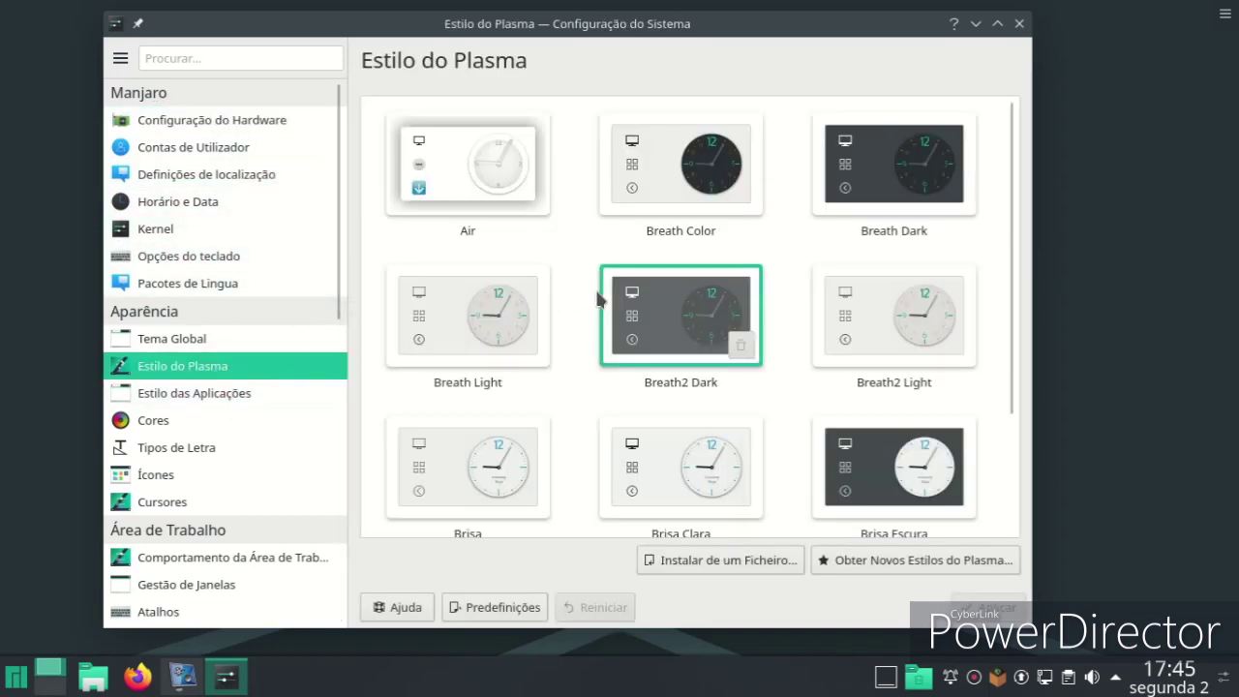
pyautogui.click(721, 470)
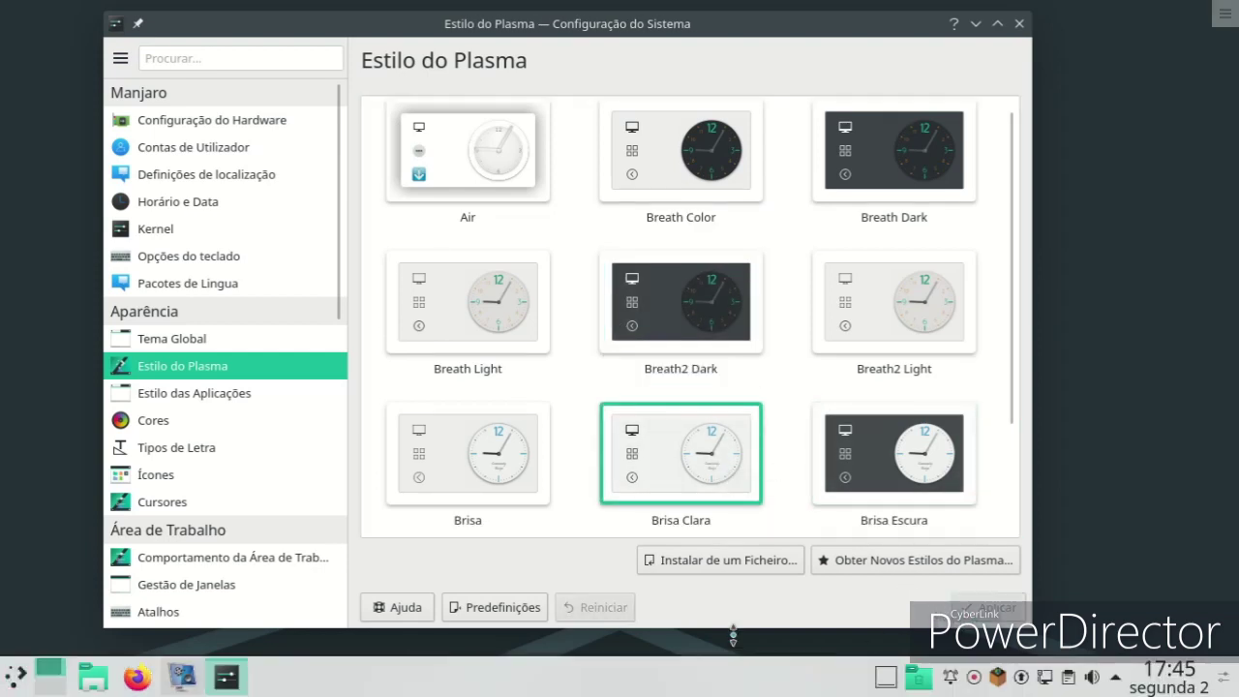
pyautogui.click(16, 674)
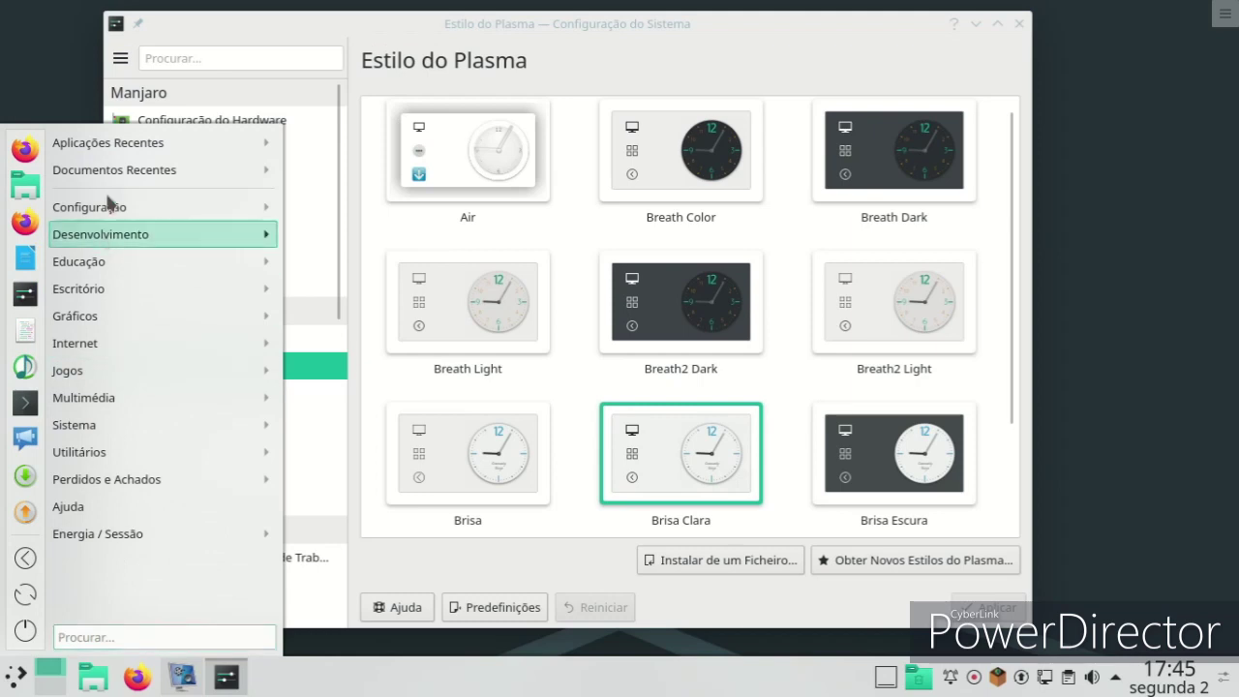
pyautogui.click(572, 277)
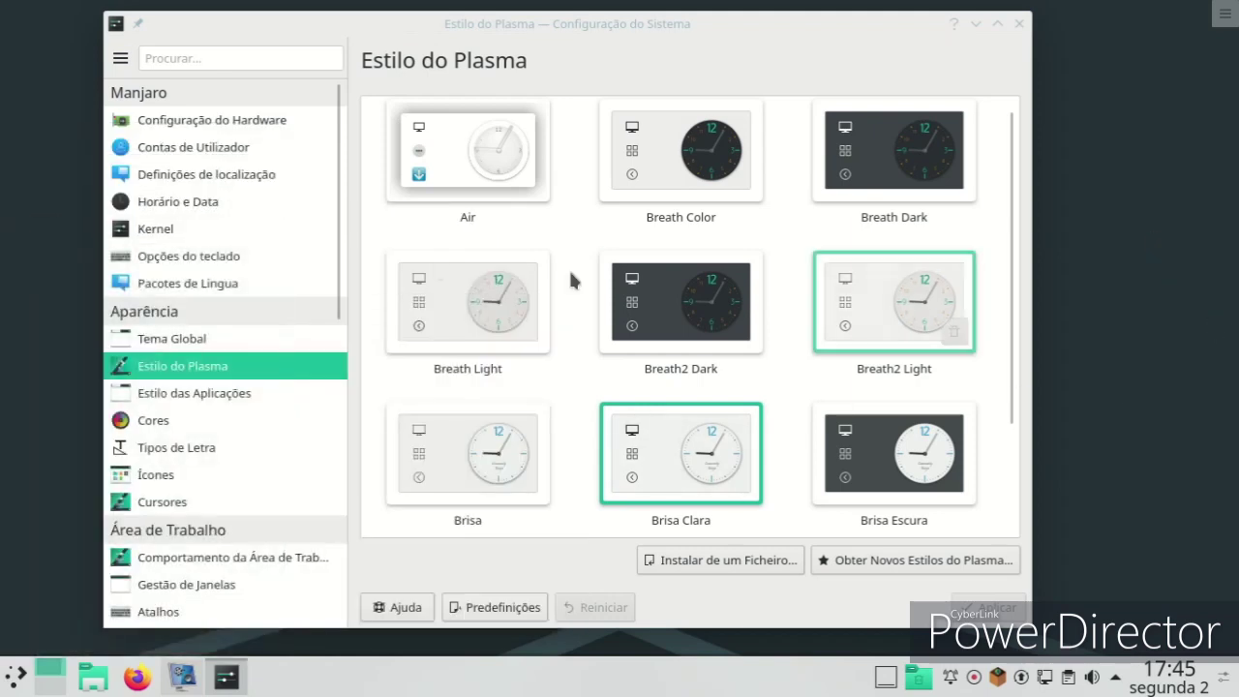
# Step: View the Estilo das Aplicações settings and the available packages in Pacotes de Lingua
pyautogui.click(233, 393)
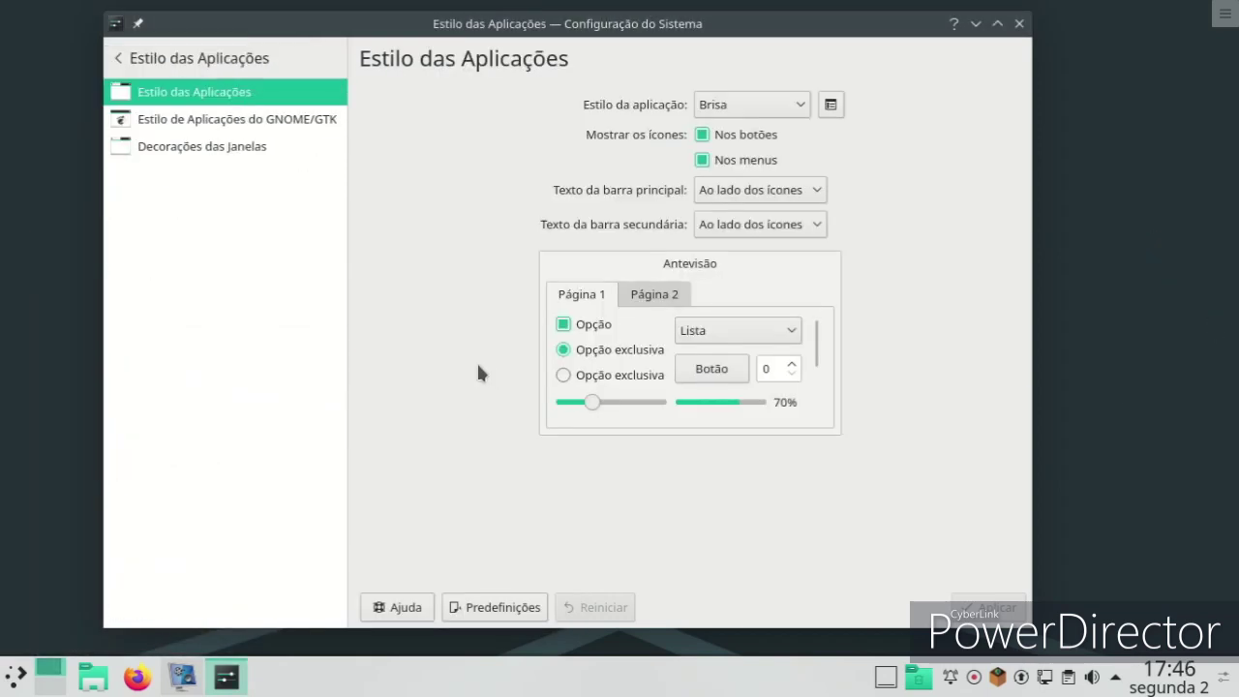
pyautogui.click(121, 64)
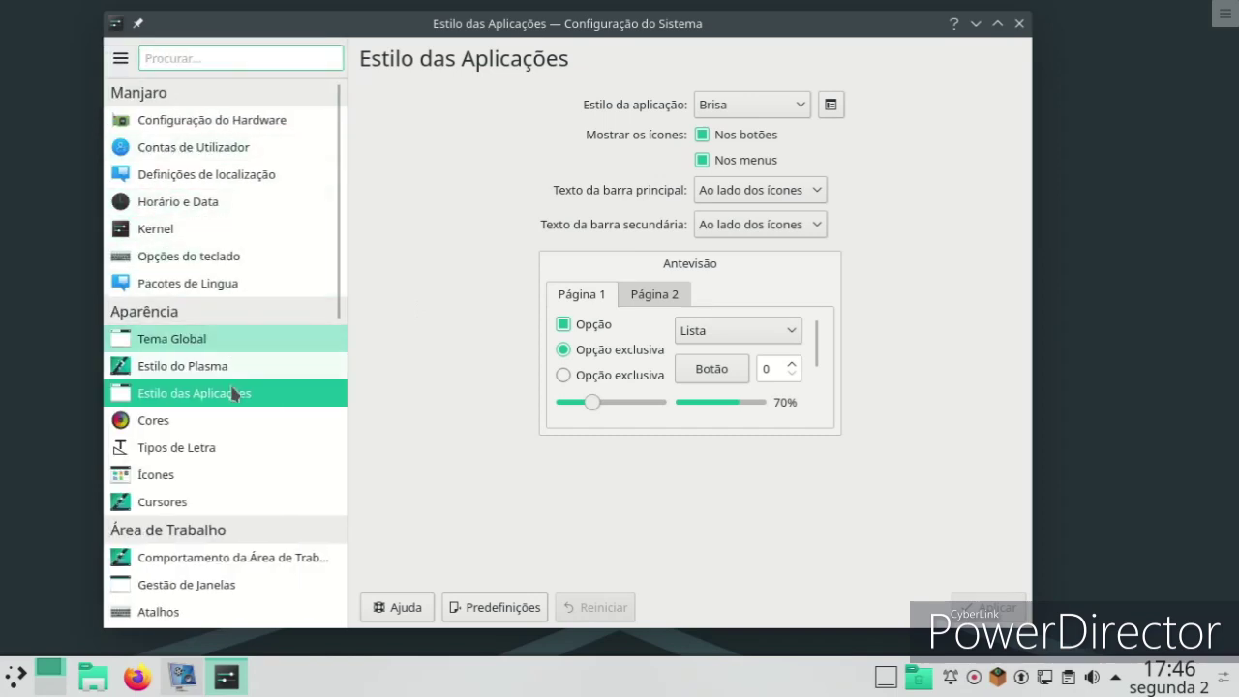
pyautogui.moveTo(230, 450)
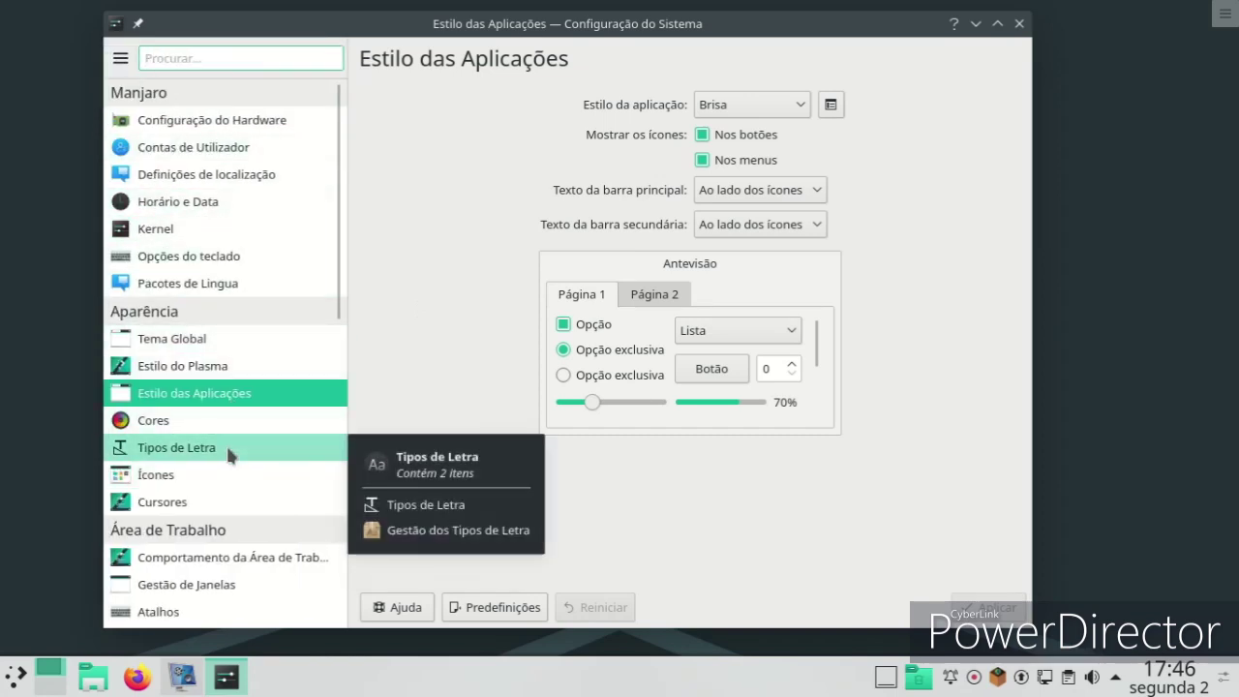
pyautogui.click(268, 282)
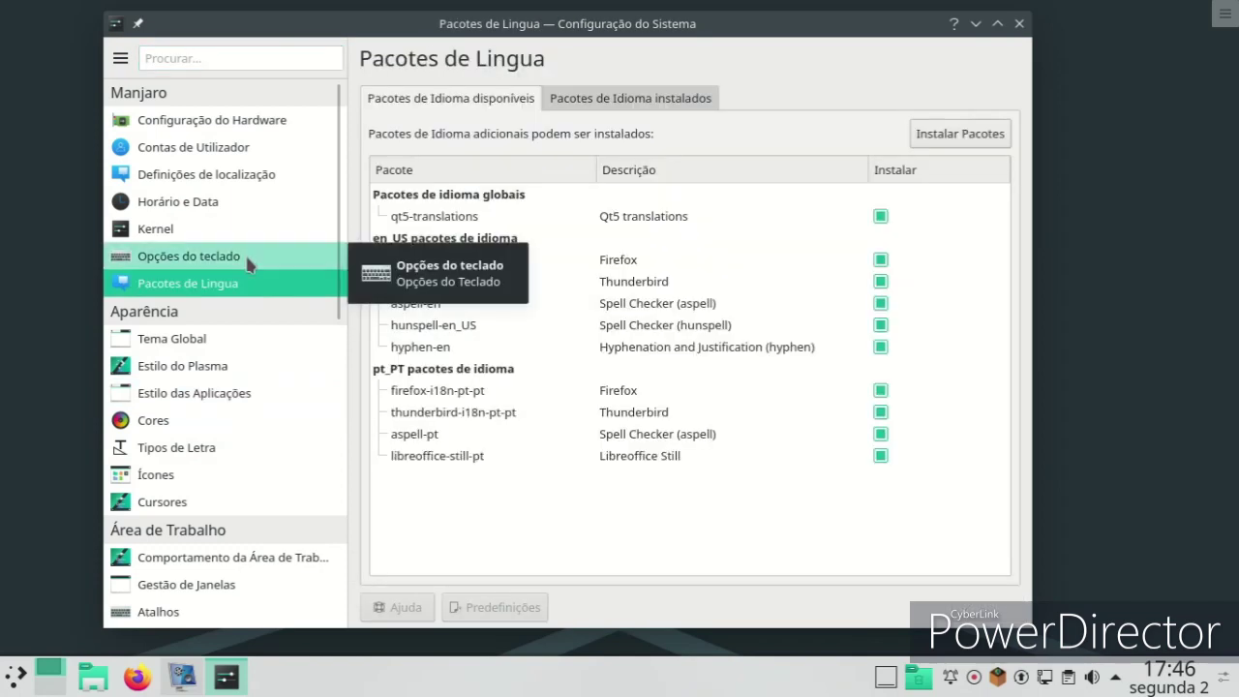
# Step: View the Gestão de Janelas and Comportamento da Área de Trabalho settings, and return to the full settings list
pyautogui.scroll(-3, 263, 373)
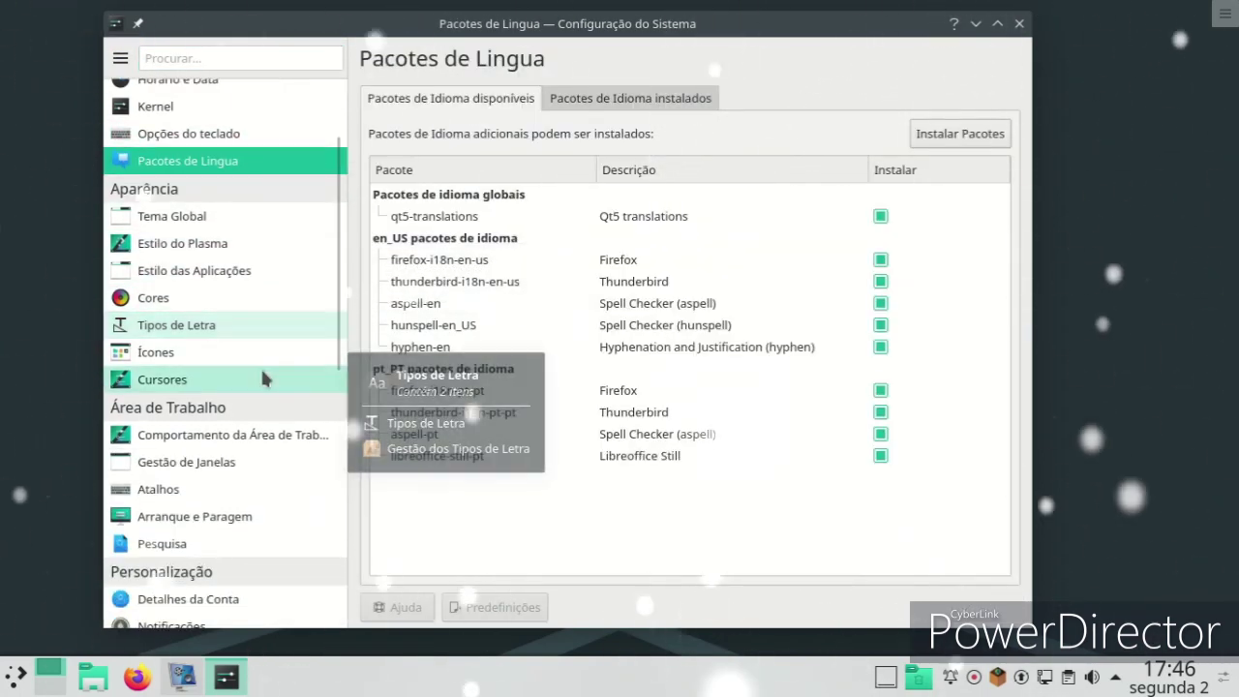
pyautogui.click(289, 454)
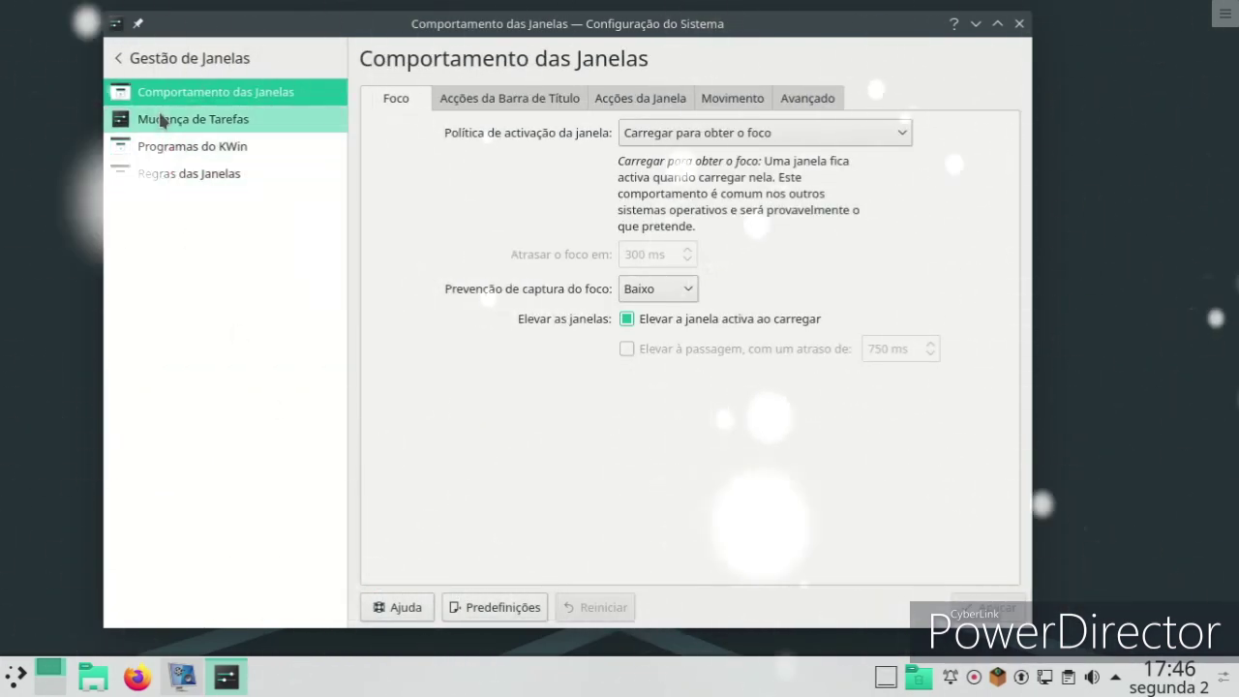
pyautogui.click(116, 64)
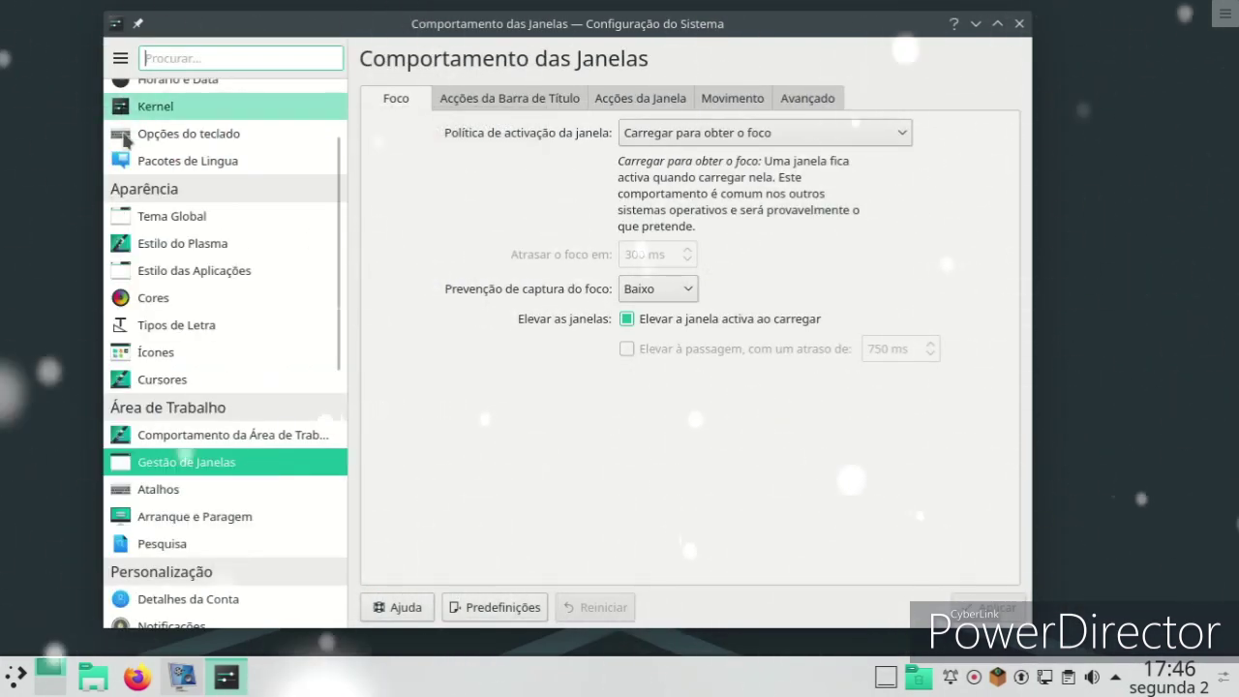
pyautogui.click(146, 435)
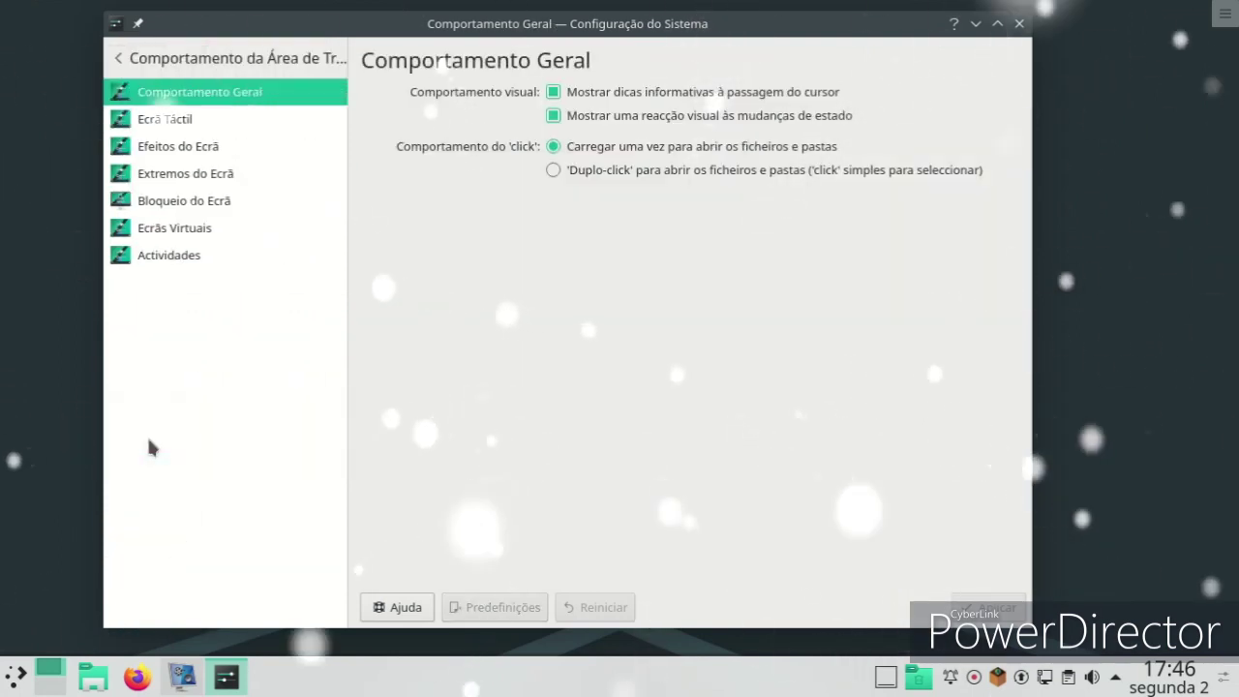
pyautogui.click(124, 56)
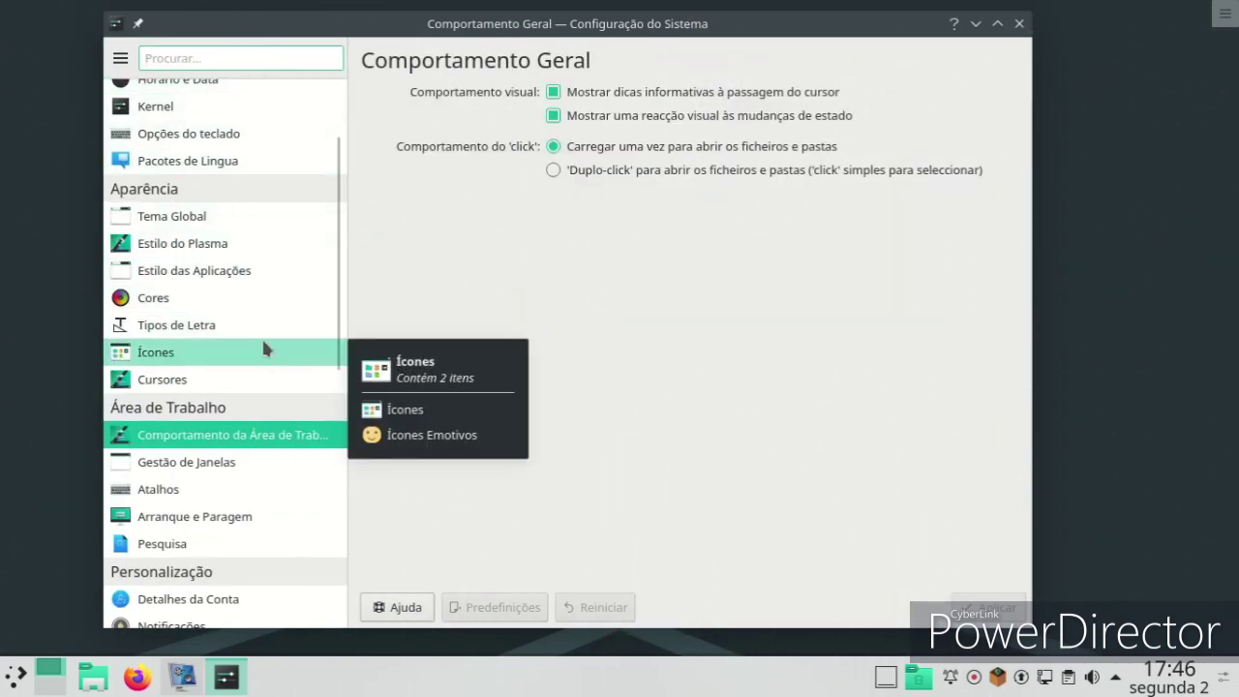
# Step: Open the downloadable window decorations from Decorações das Janelas and search them for "mac"
pyautogui.moveTo(261, 315)
pyautogui.click(261, 279)
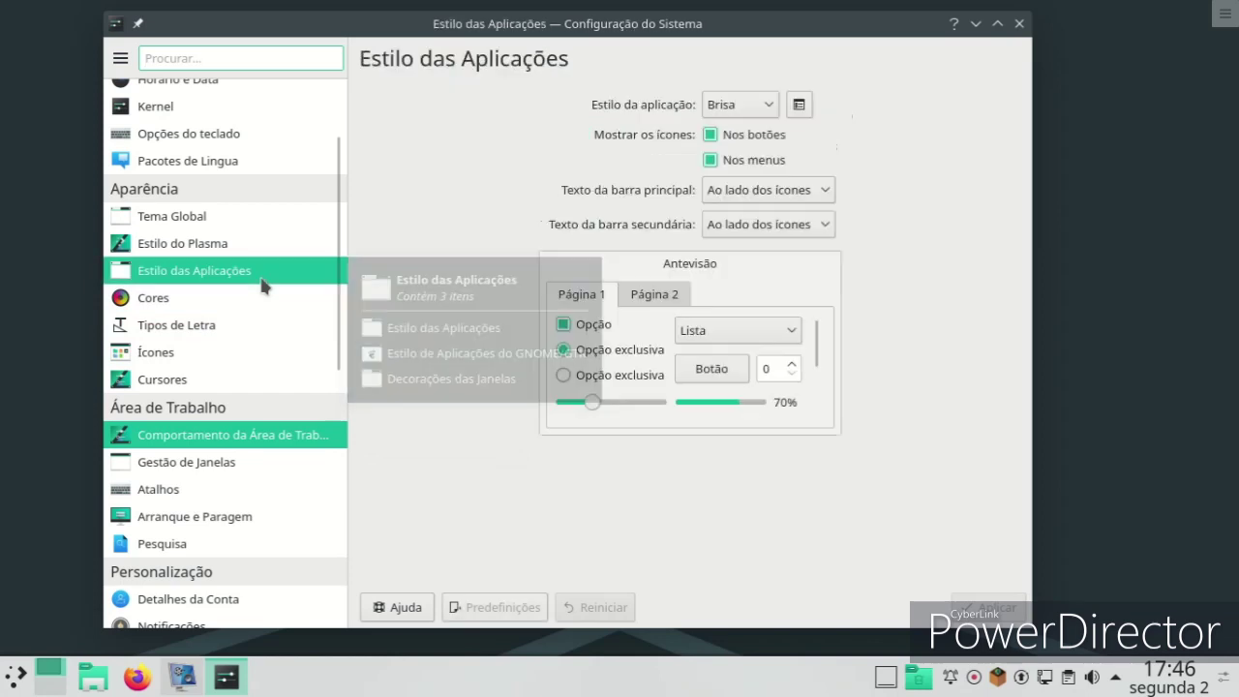
pyautogui.click(243, 148)
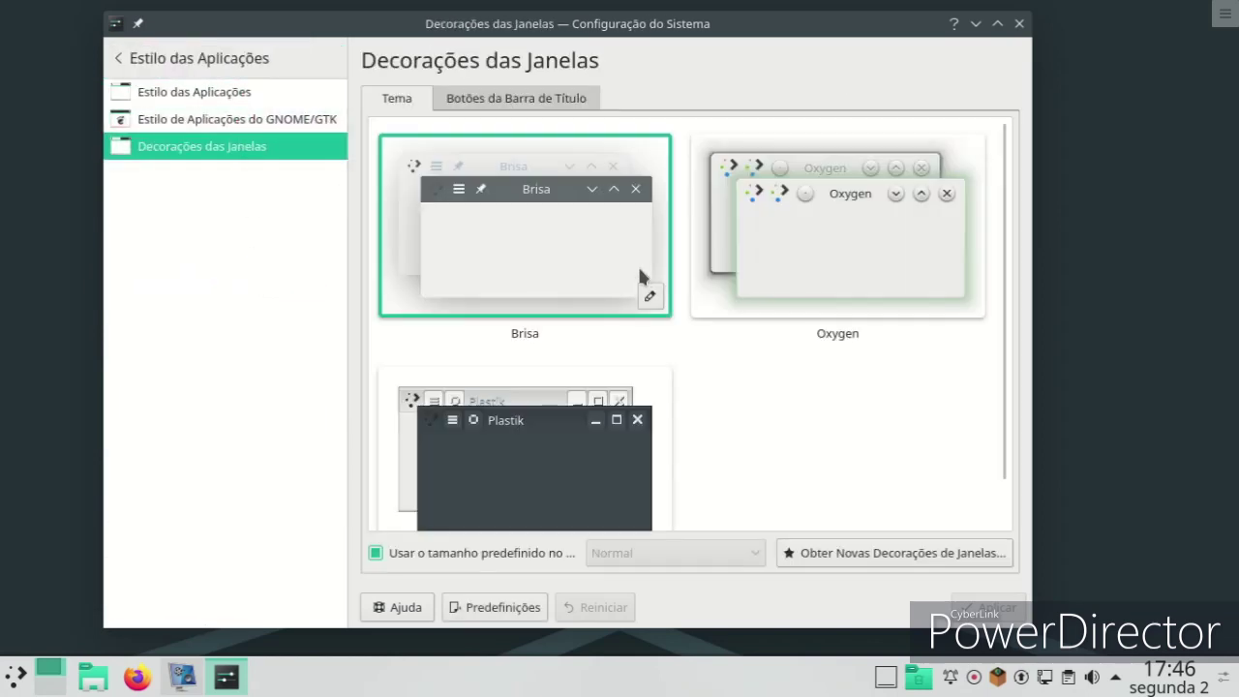
pyautogui.scroll(-1, 649, 289)
pyautogui.click(871, 552)
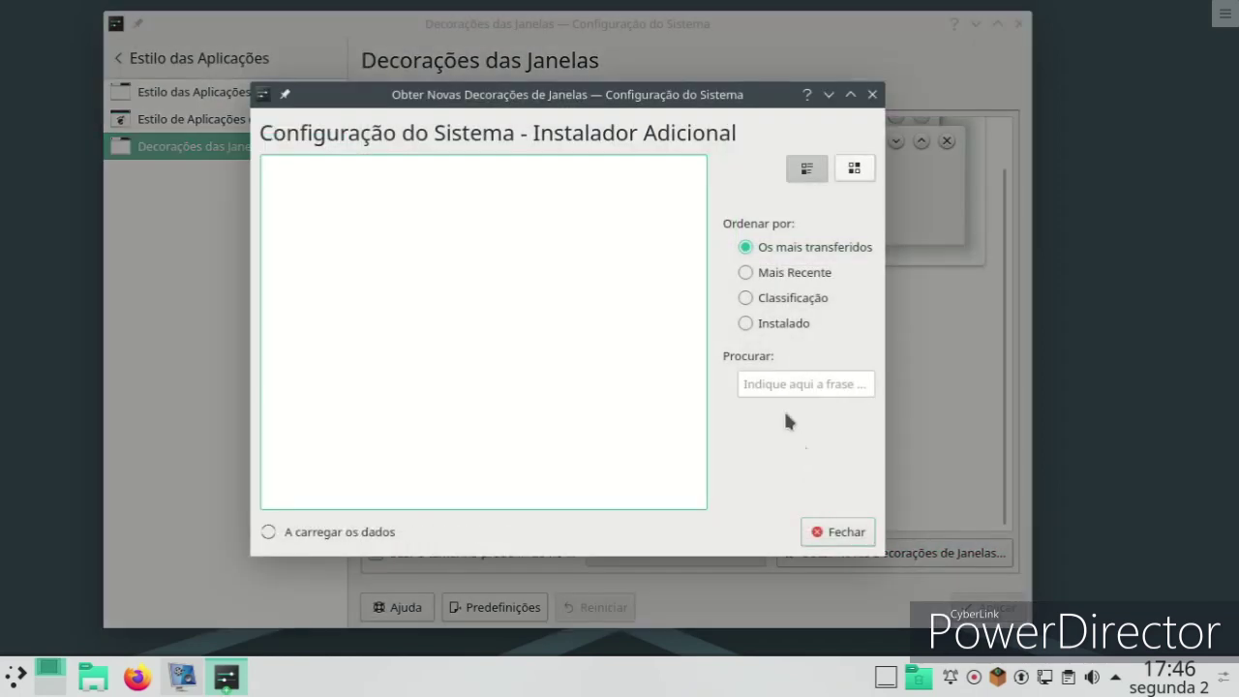
pyautogui.scroll(-5, 619, 326)
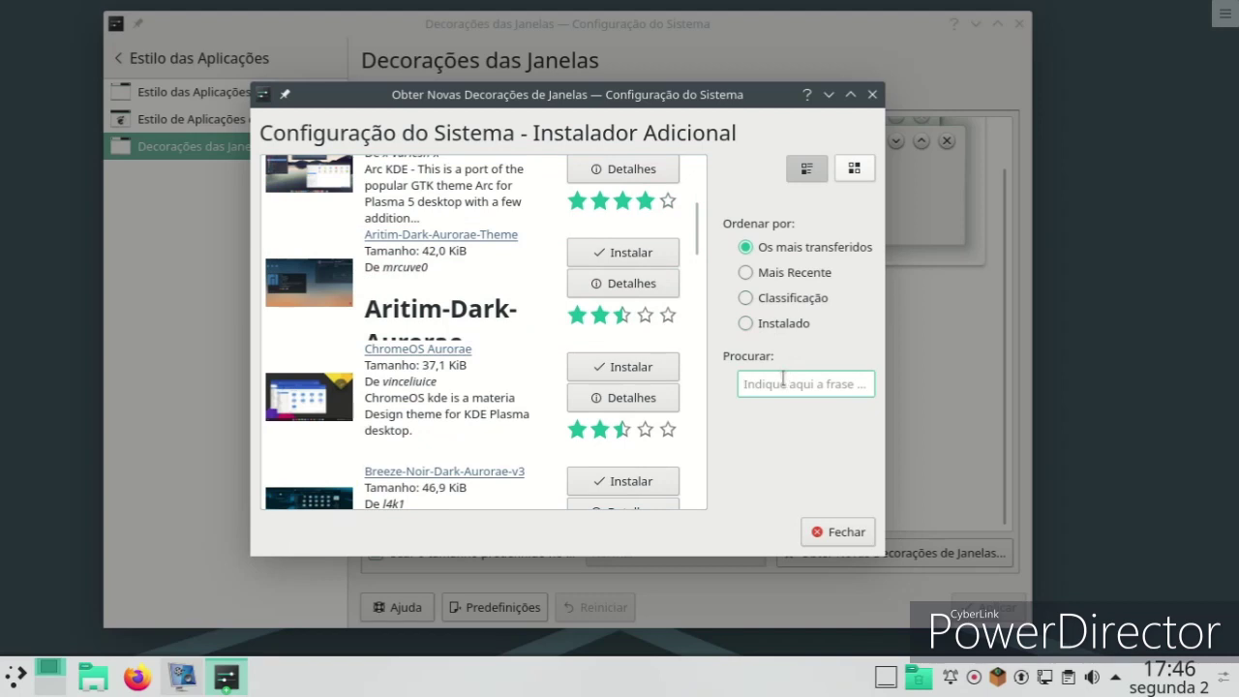
pyautogui.write('mac')
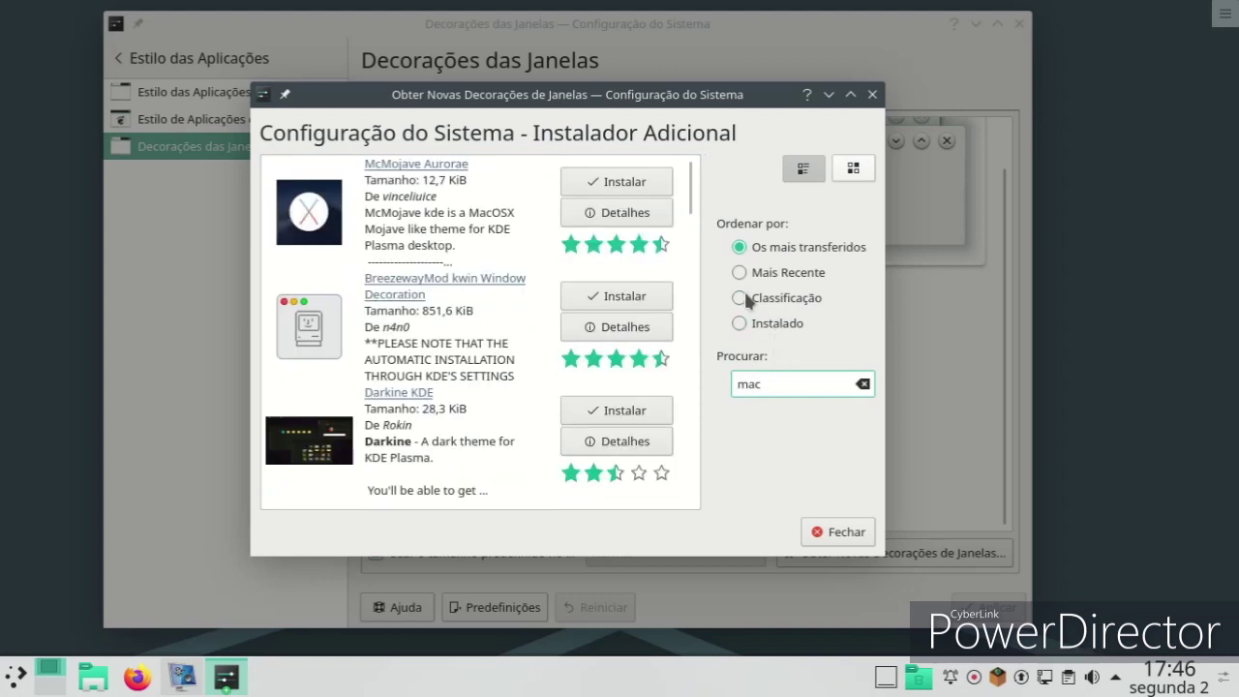
# Step: Dismiss the BreezewayMod version choices and install the McMojave Aurorae window decoration
pyautogui.click(624, 296)
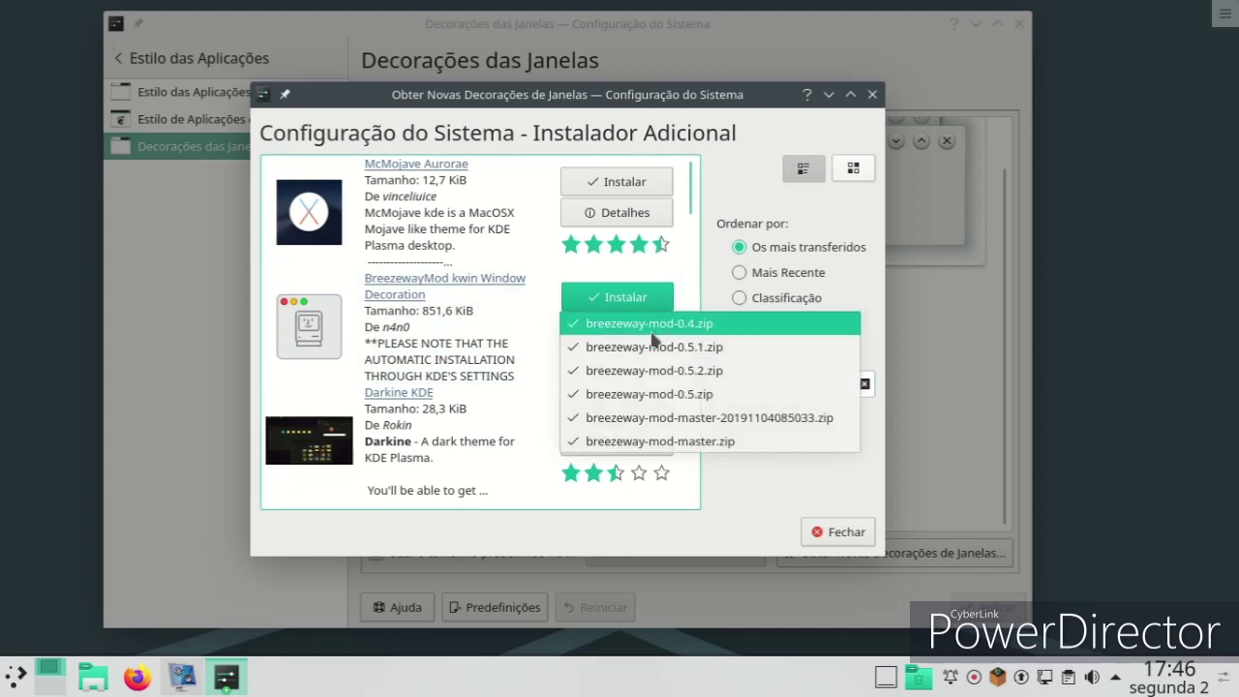
pyautogui.click(615, 184)
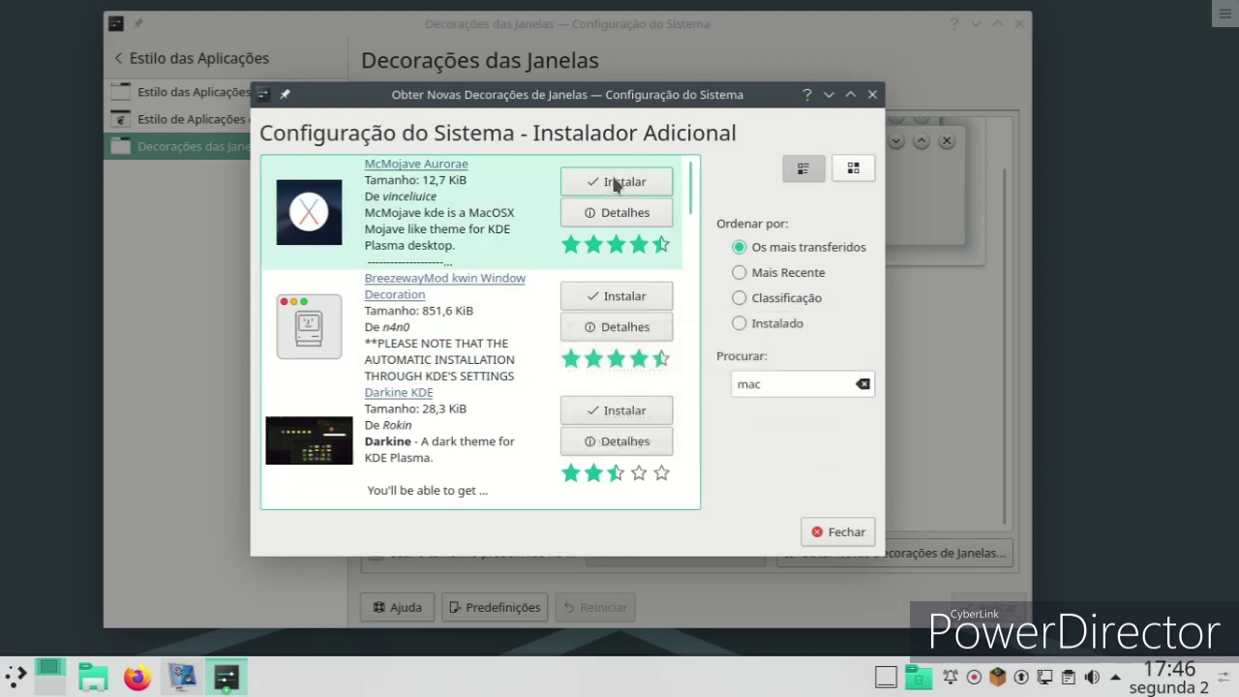
pyautogui.click(616, 186)
pyautogui.click(658, 205)
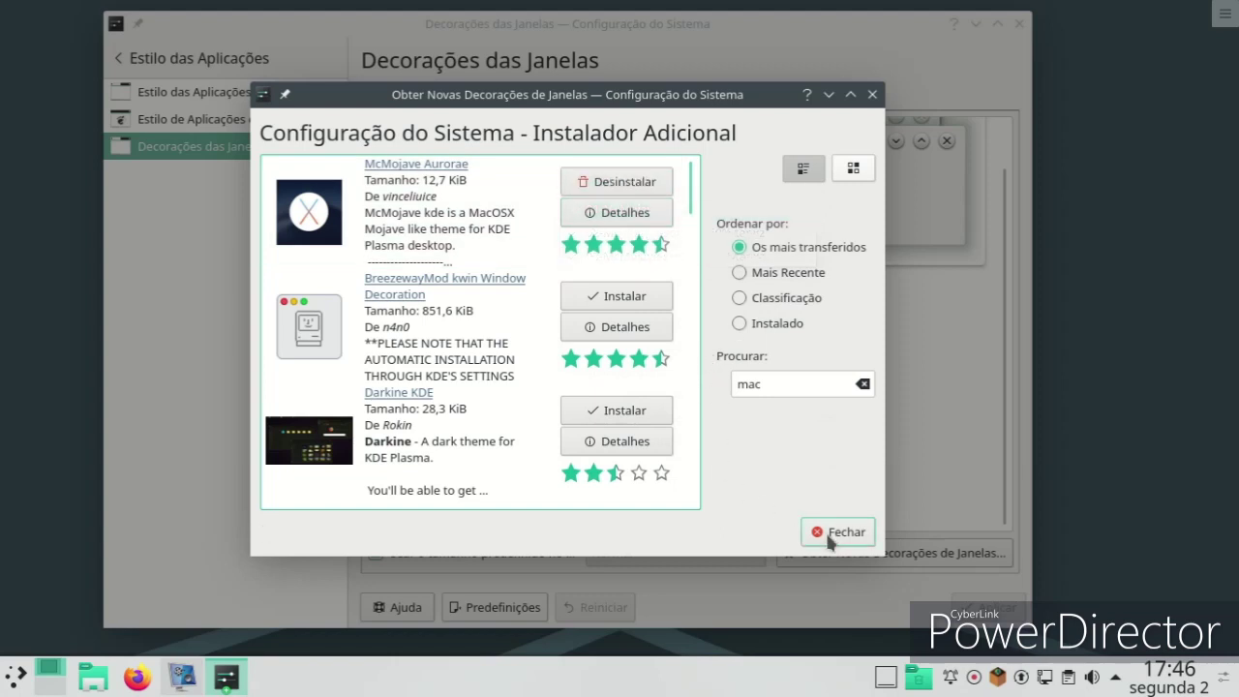
# Step: Browse the remaining mac-style decorations, close the installer and apply the McMojave window decoration
pyautogui.scroll(-5, 581, 268)
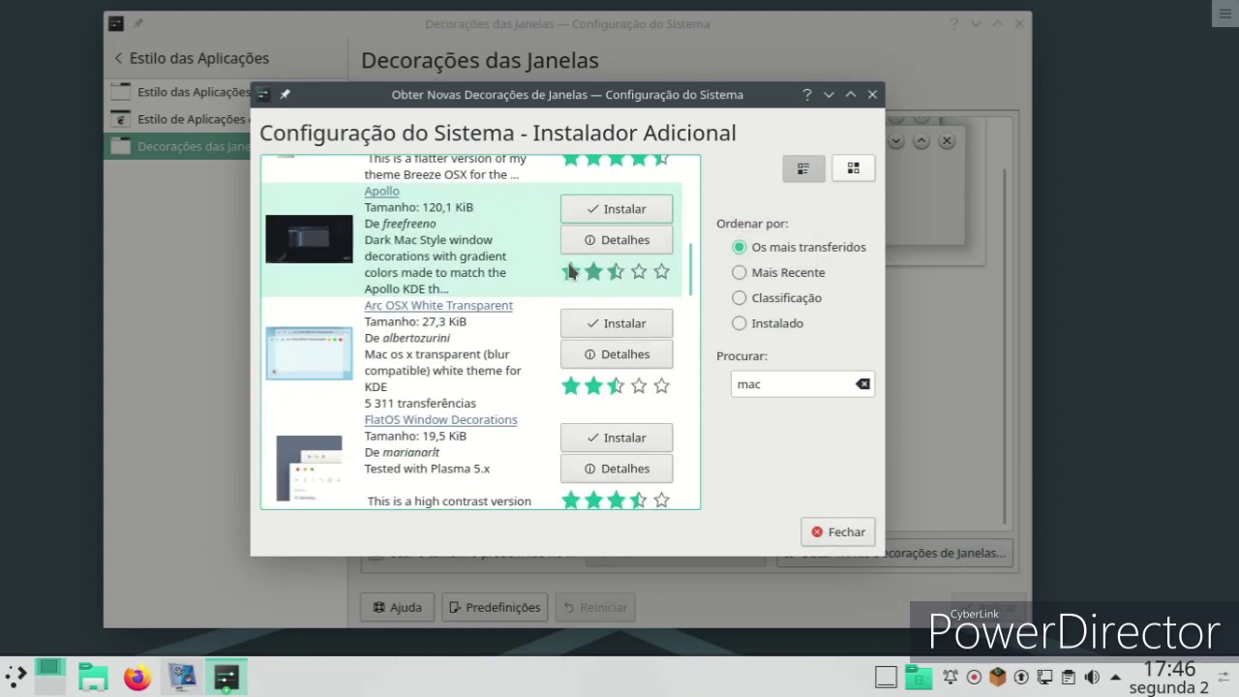
pyautogui.scroll(-5, 571, 273)
pyautogui.click(848, 538)
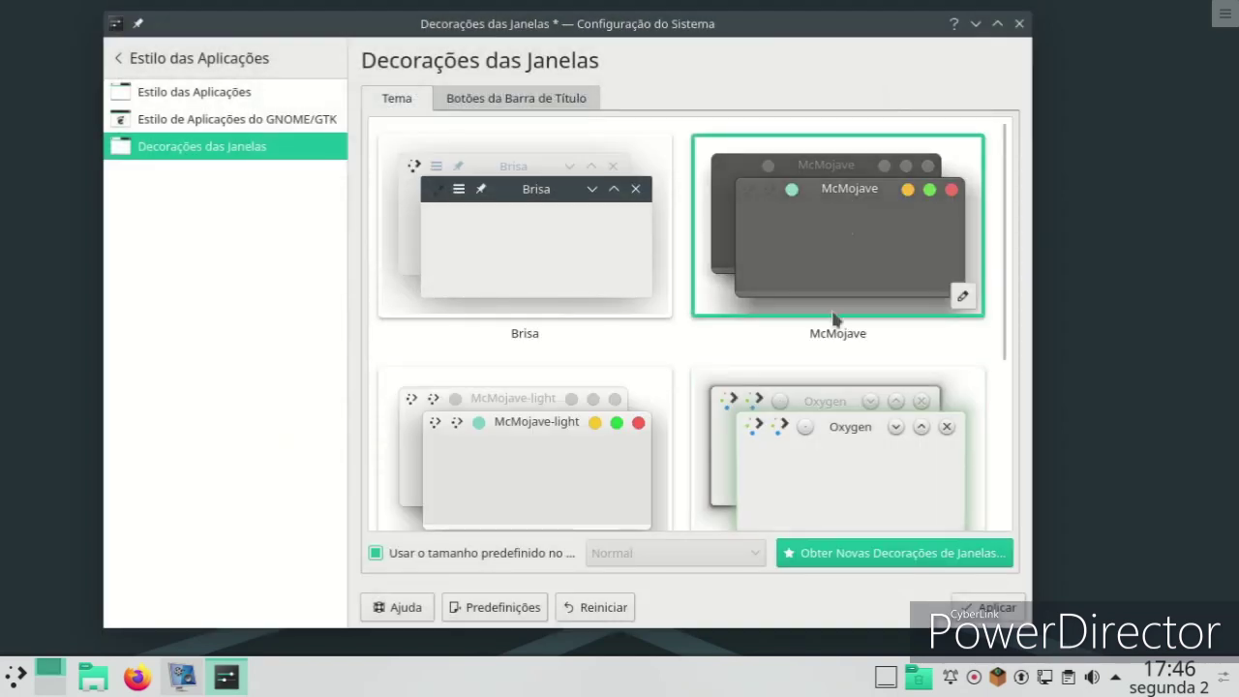
pyautogui.click(834, 319)
pyautogui.click(987, 607)
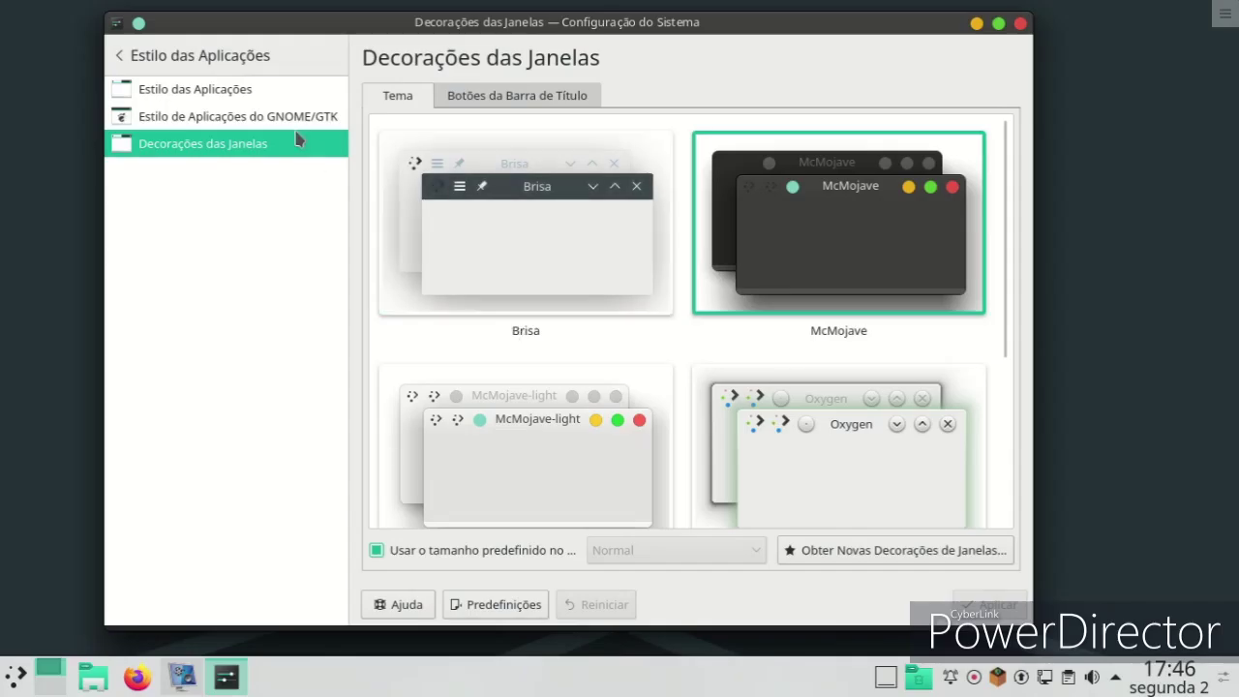
# Step: View the GNOME/GTK application style and Estilo das Aplicações pages, and return to the full settings list
pyautogui.click(233, 122)
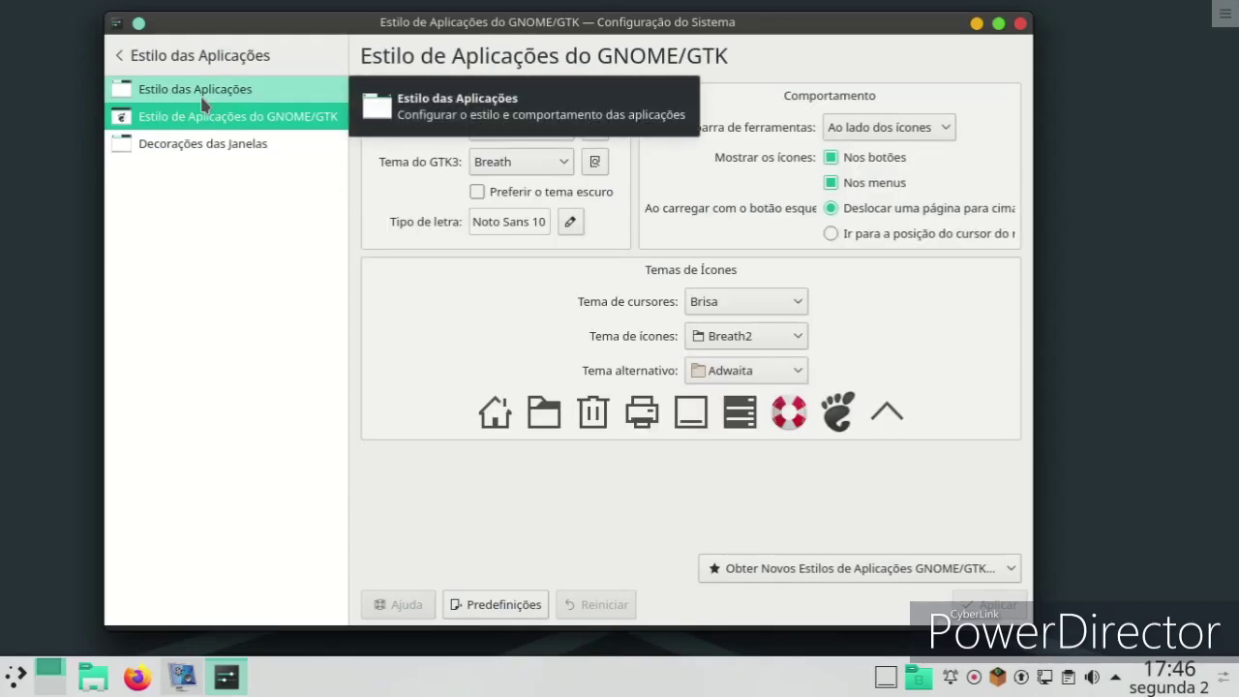
pyautogui.click(205, 89)
pyautogui.click(116, 56)
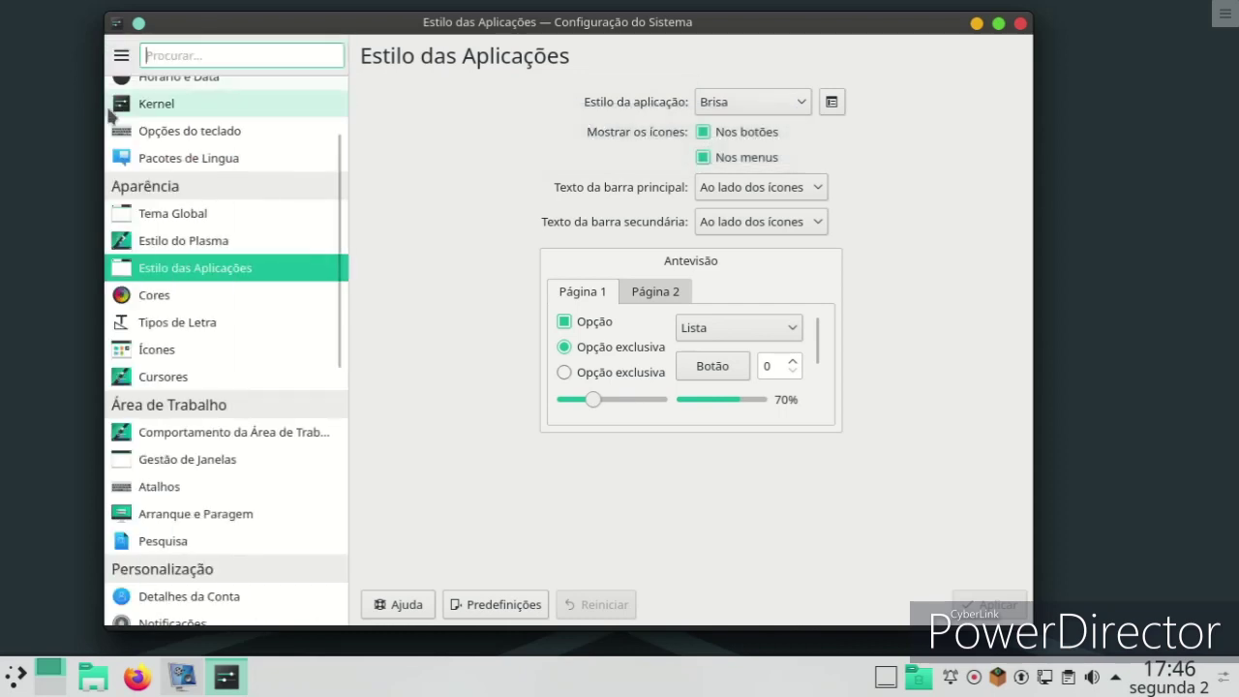
# Step: Open the Ícones page and select the Adwaita icon theme
pyautogui.click(240, 349)
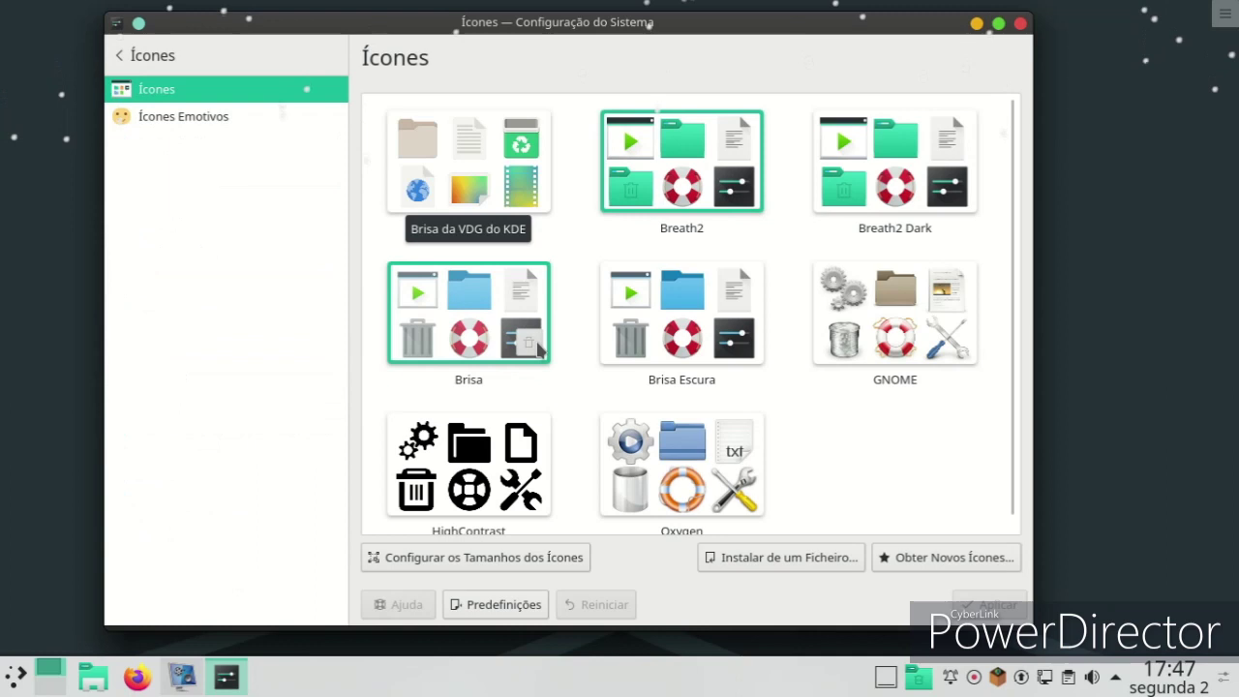
pyautogui.click(462, 163)
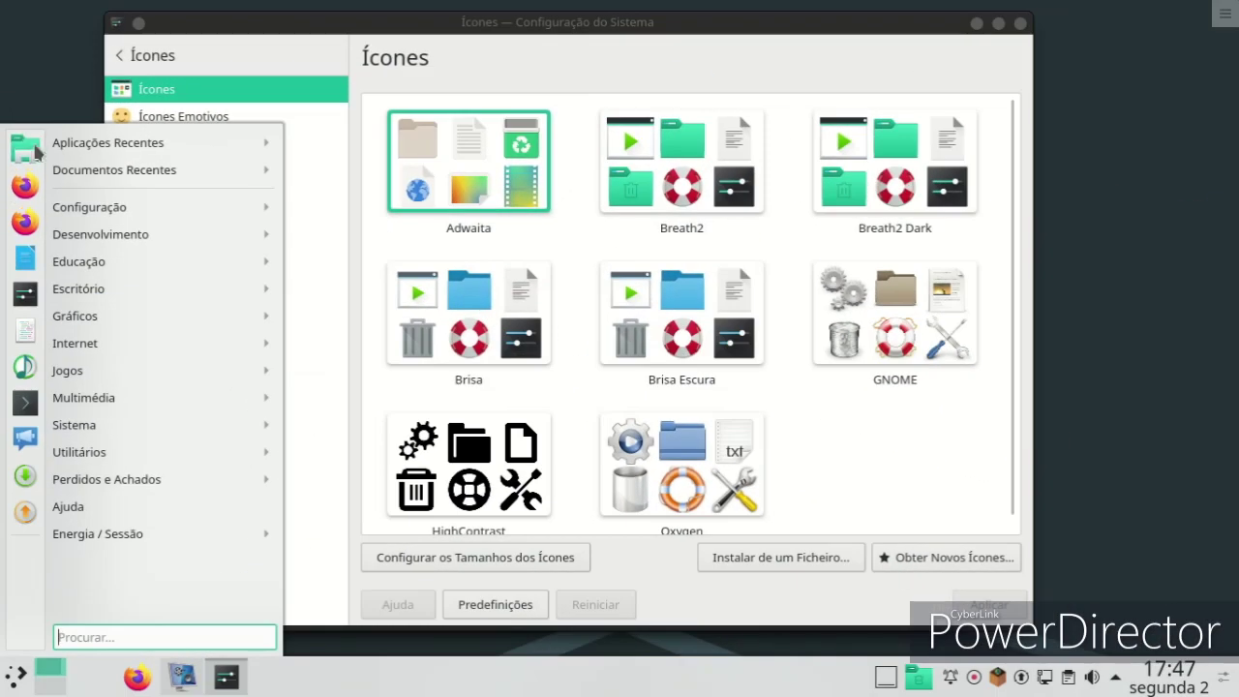
# Step: Move the megaphone and orange up-arrow favourites higher in the application launcher, above the system settings favourite
pyautogui.moveTo(32, 451); pyautogui.dragTo(17, 249)
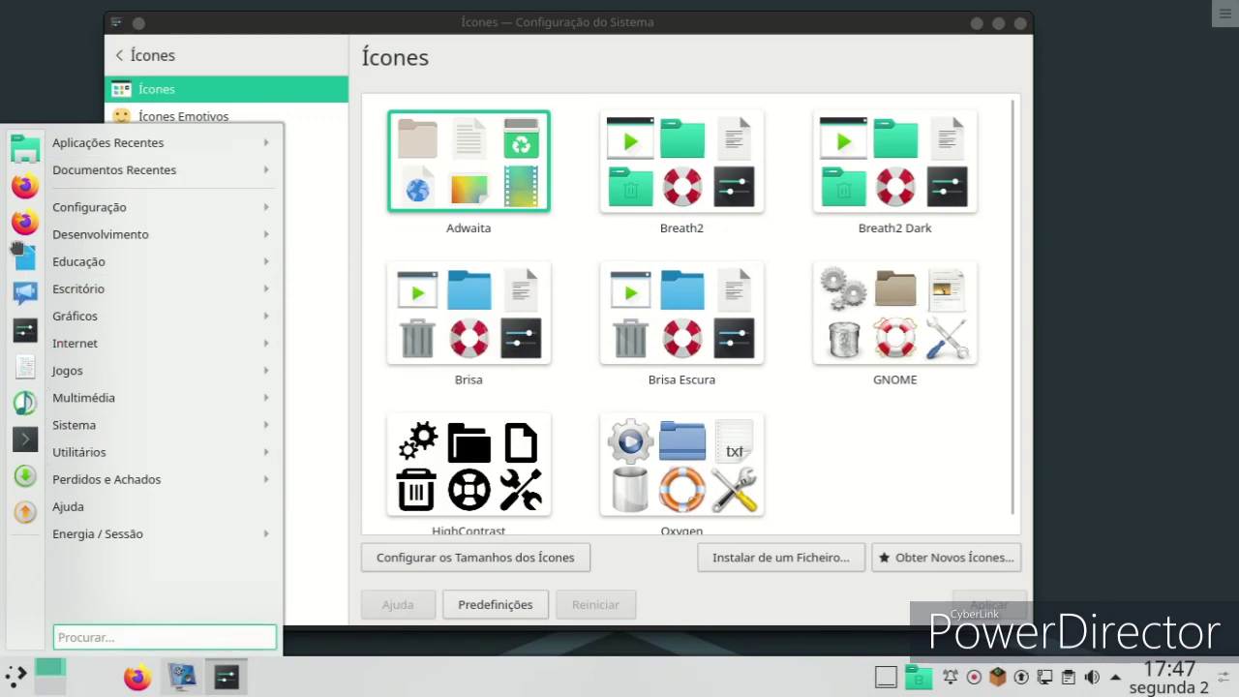
pyautogui.moveTo(25, 511); pyautogui.dragTo(14, 321)
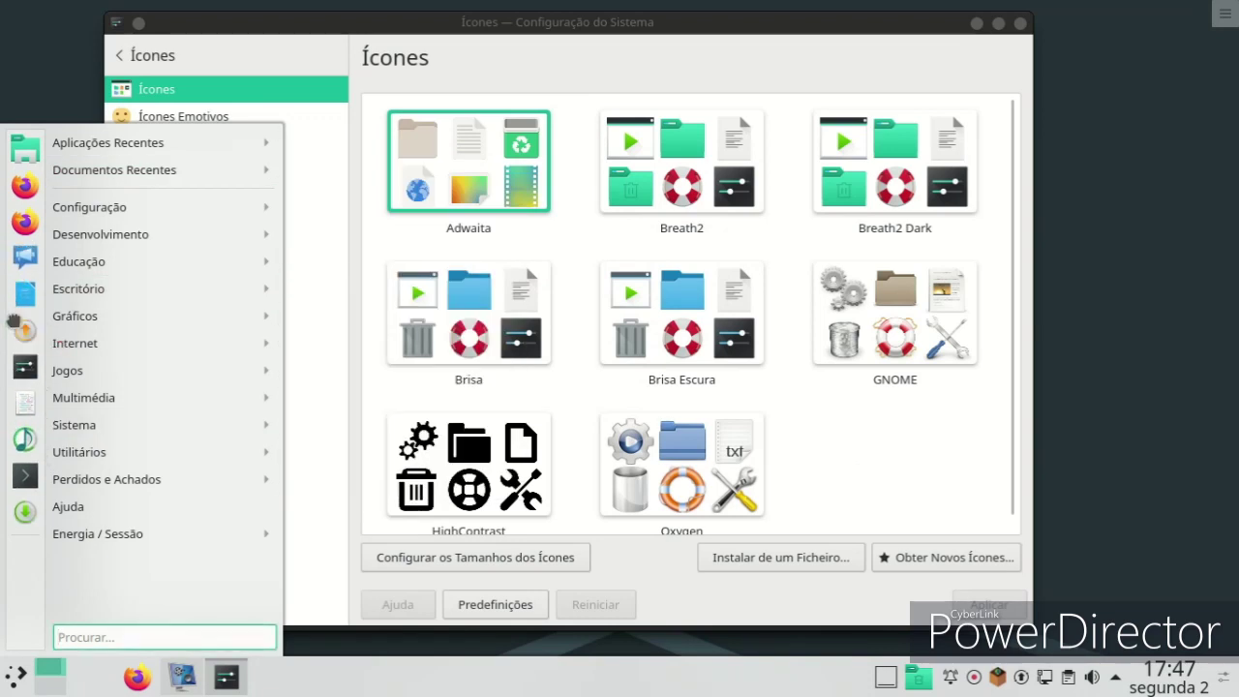
# Step: Launch Qt Assistant from the Desenvolvimento category, and close both the system settings and Qt Assistant
pyautogui.moveTo(207, 464)
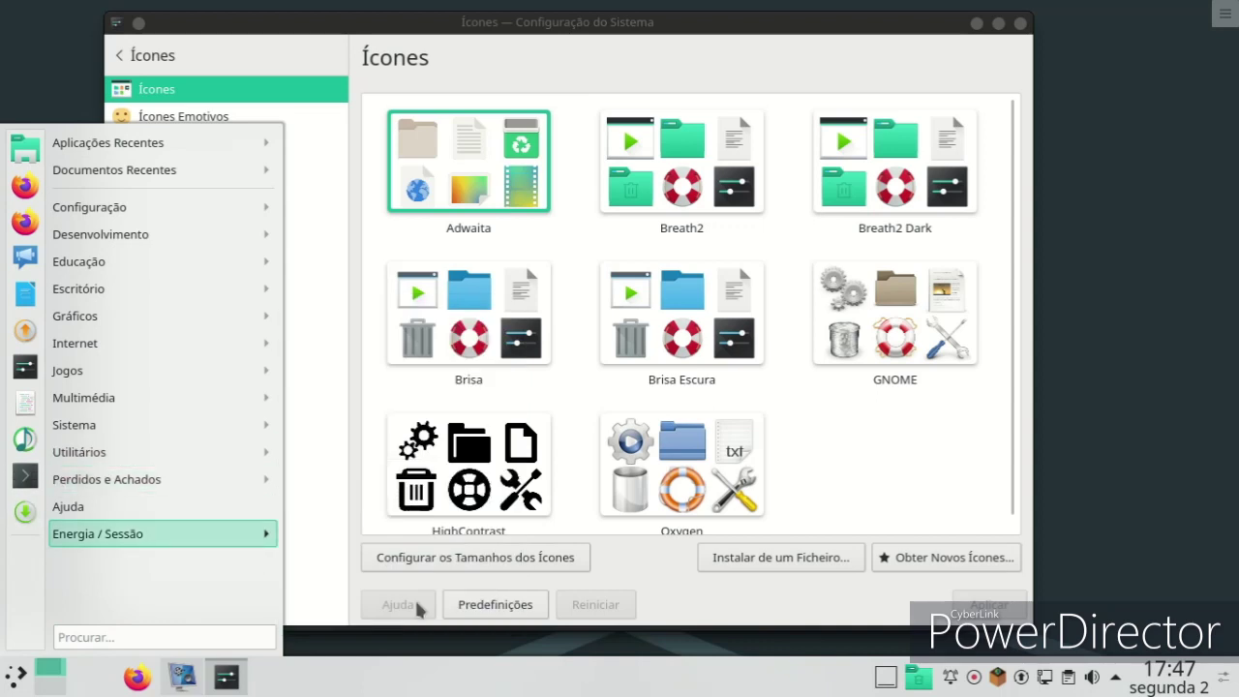
pyautogui.moveTo(187, 279)
pyautogui.moveTo(188, 236)
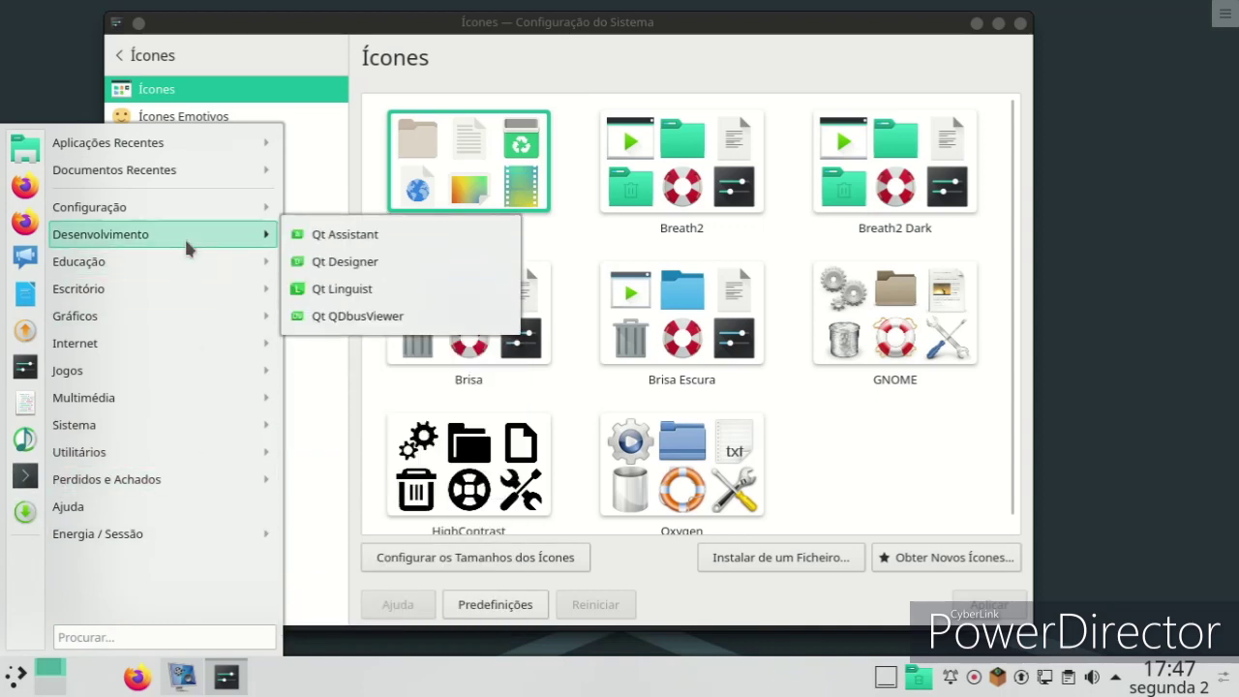
pyautogui.click(388, 238)
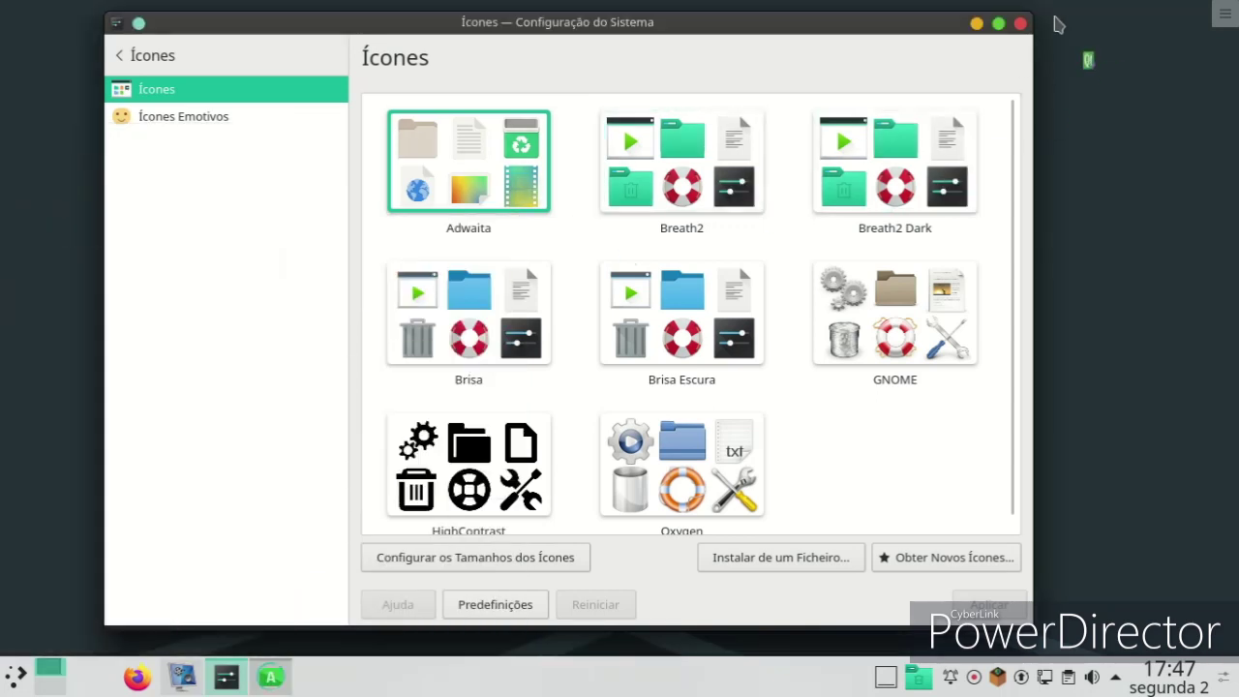
pyautogui.click(1020, 24)
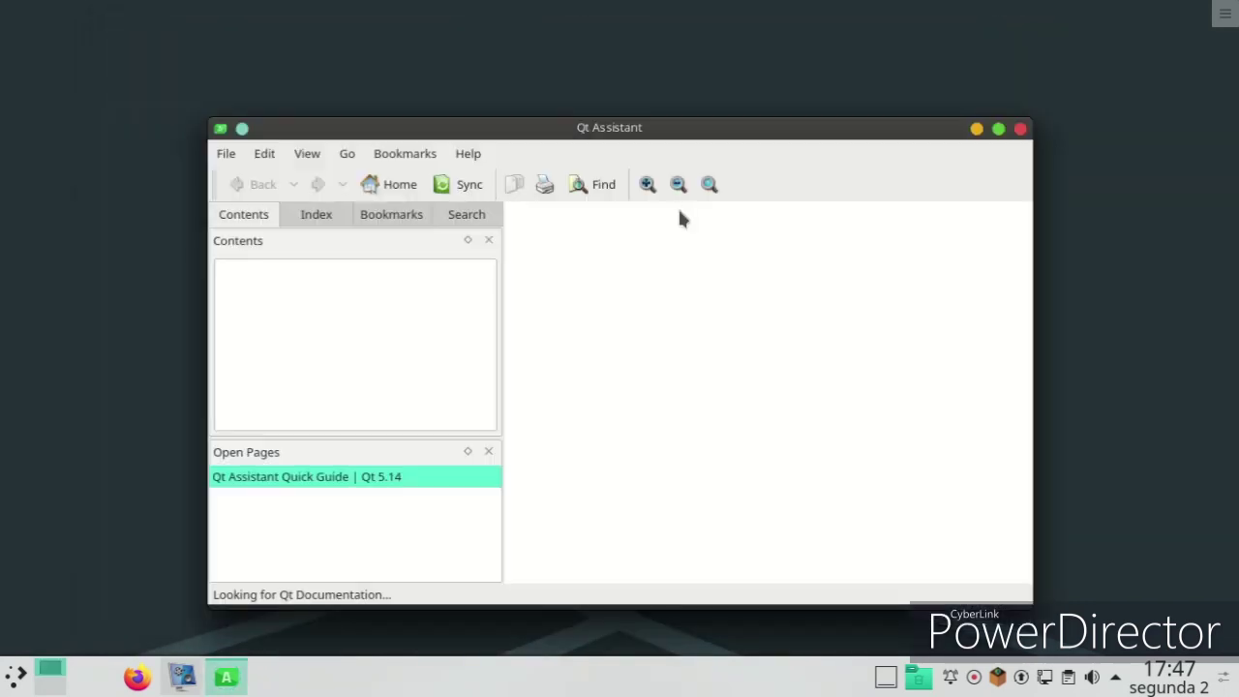
pyautogui.click(1020, 130)
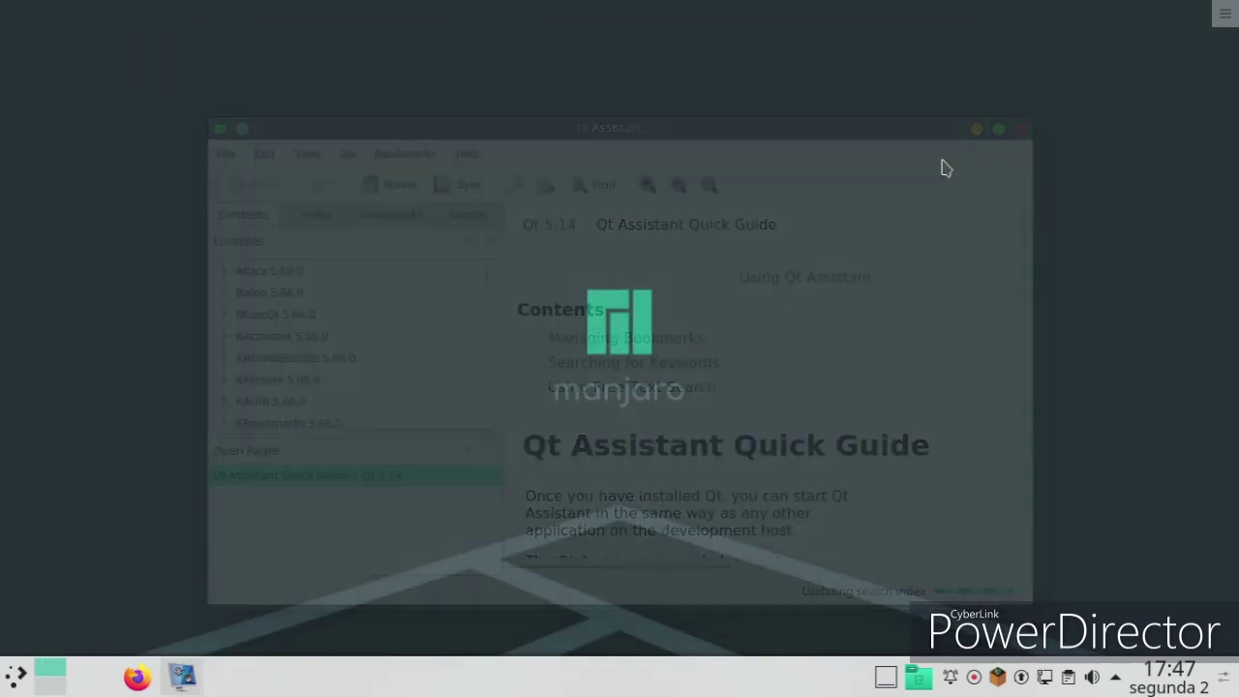
# Step: Reopen Configuração do Sistema from the launcher favourites and show the Estilo do Plasma page
pyautogui.click(12, 675)
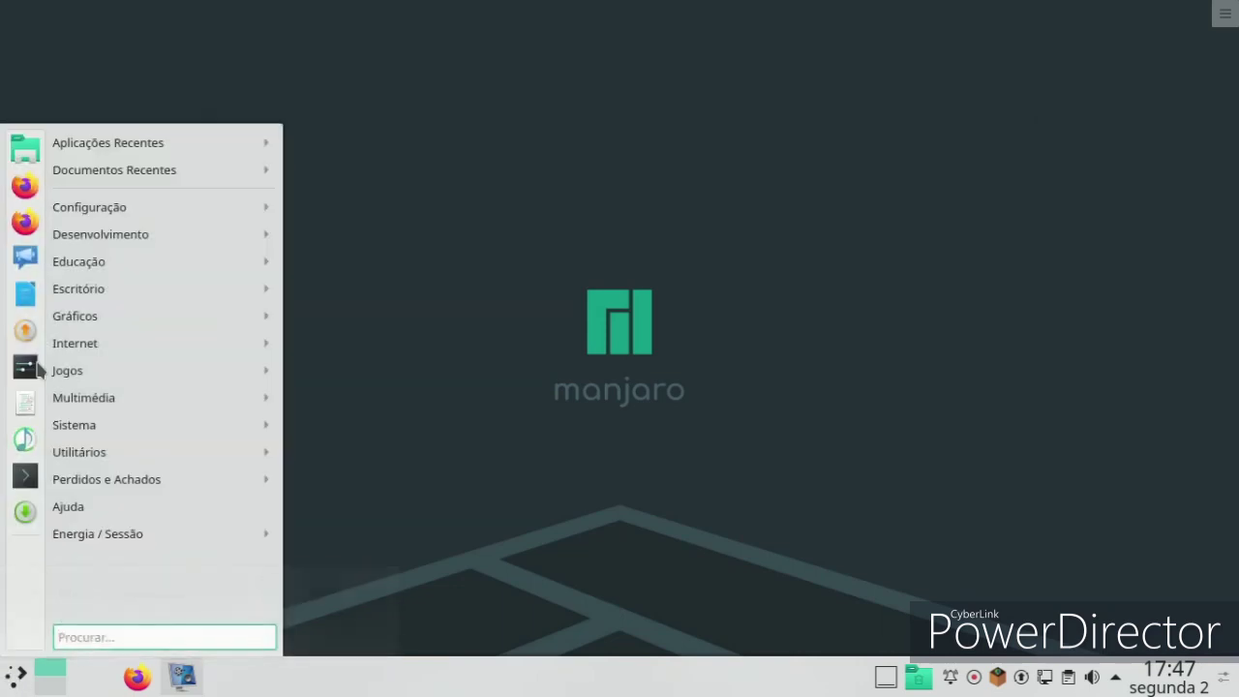
pyautogui.click(25, 366)
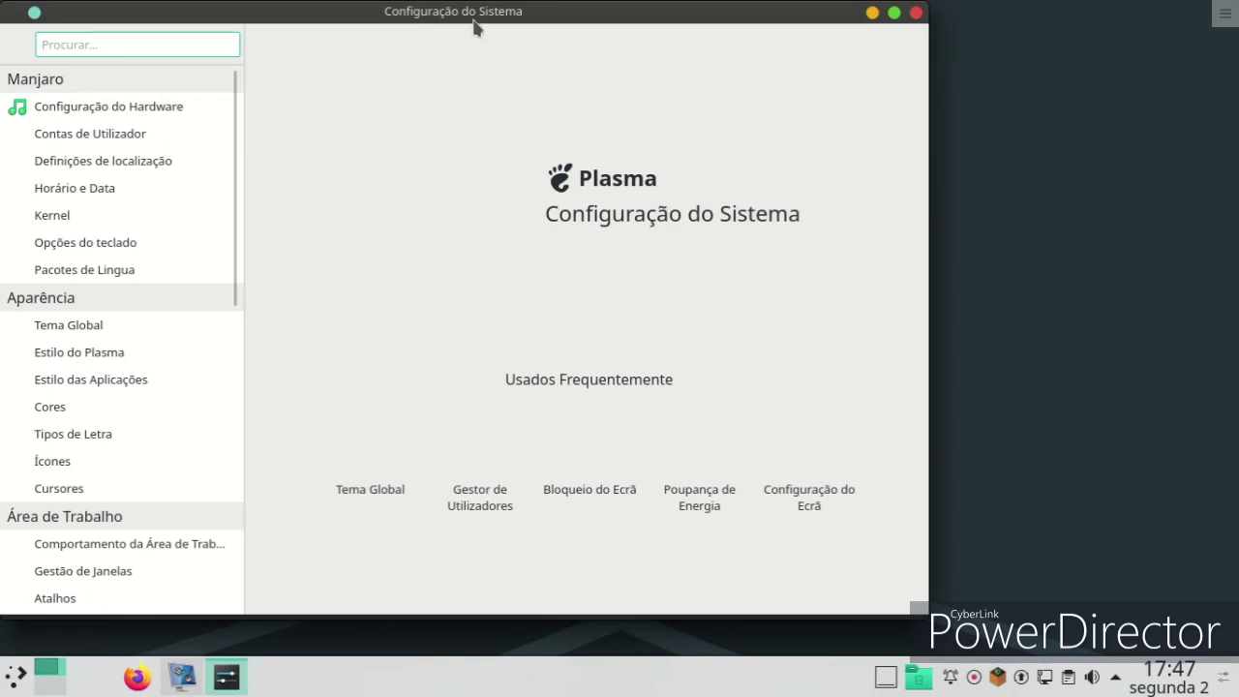
pyautogui.moveTo(474, 20); pyautogui.dragTo(586, 20)
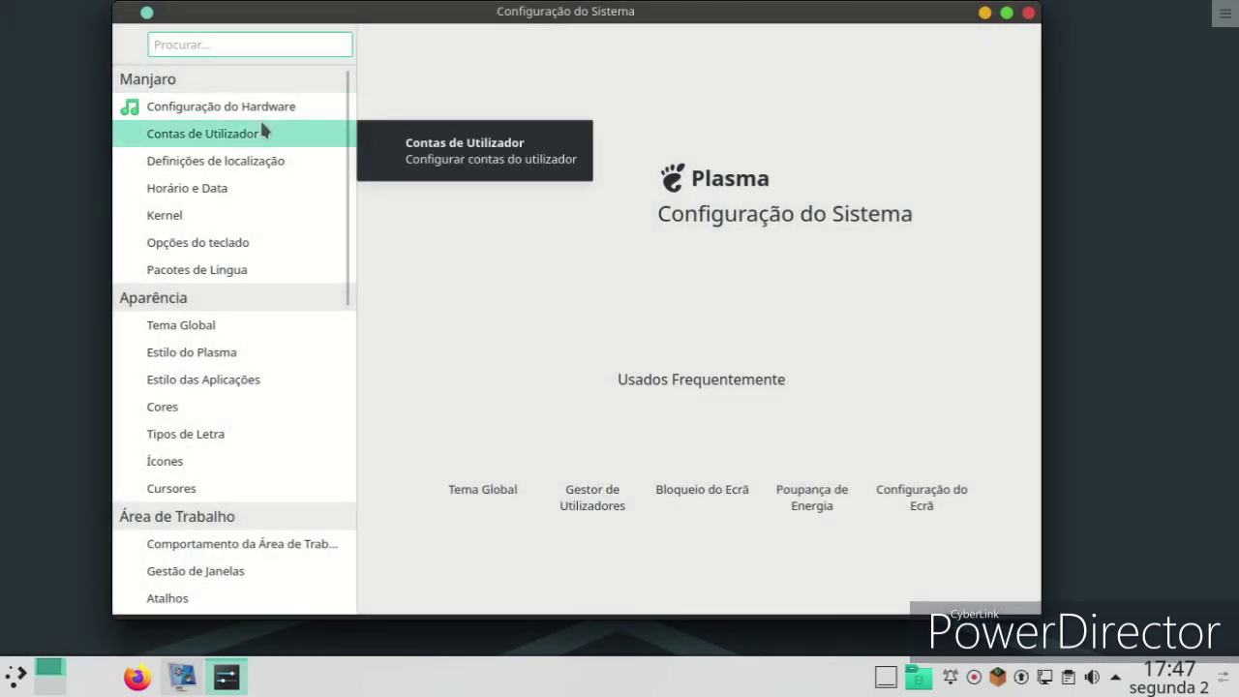
pyautogui.click(223, 366)
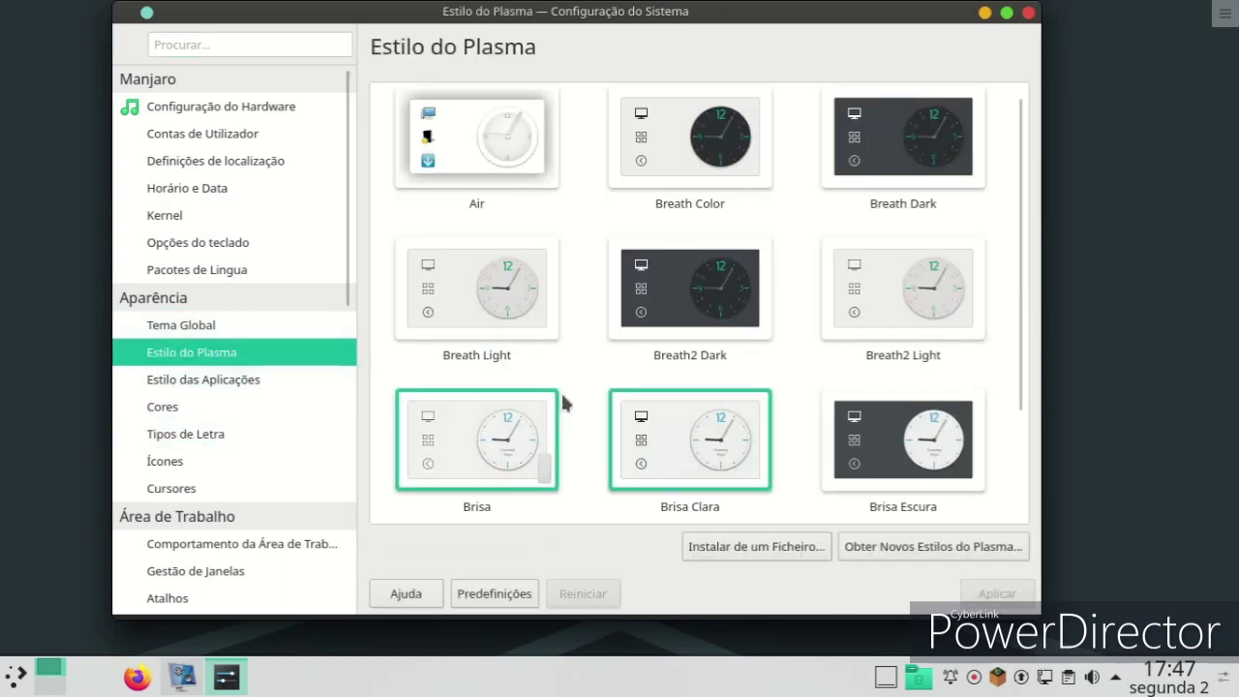
# Step: Download and install the McMojave Plasma style from the new Plasma styles installer, and close the installer
pyautogui.click(863, 546)
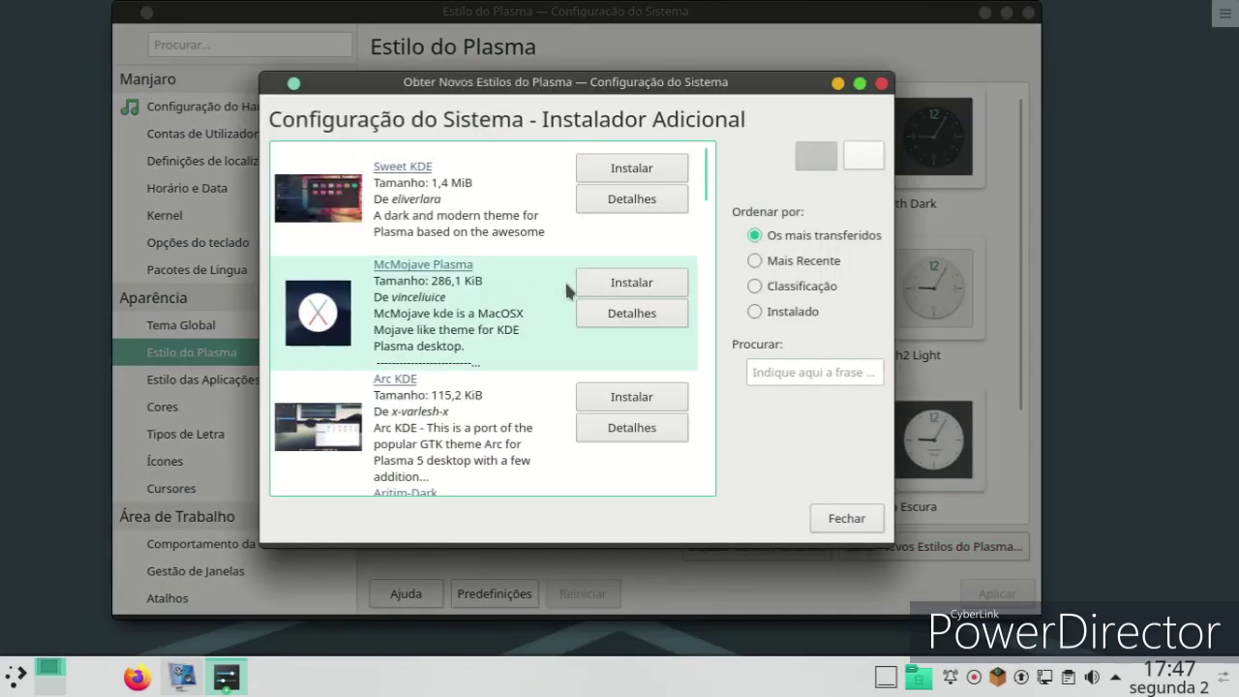
pyautogui.click(591, 283)
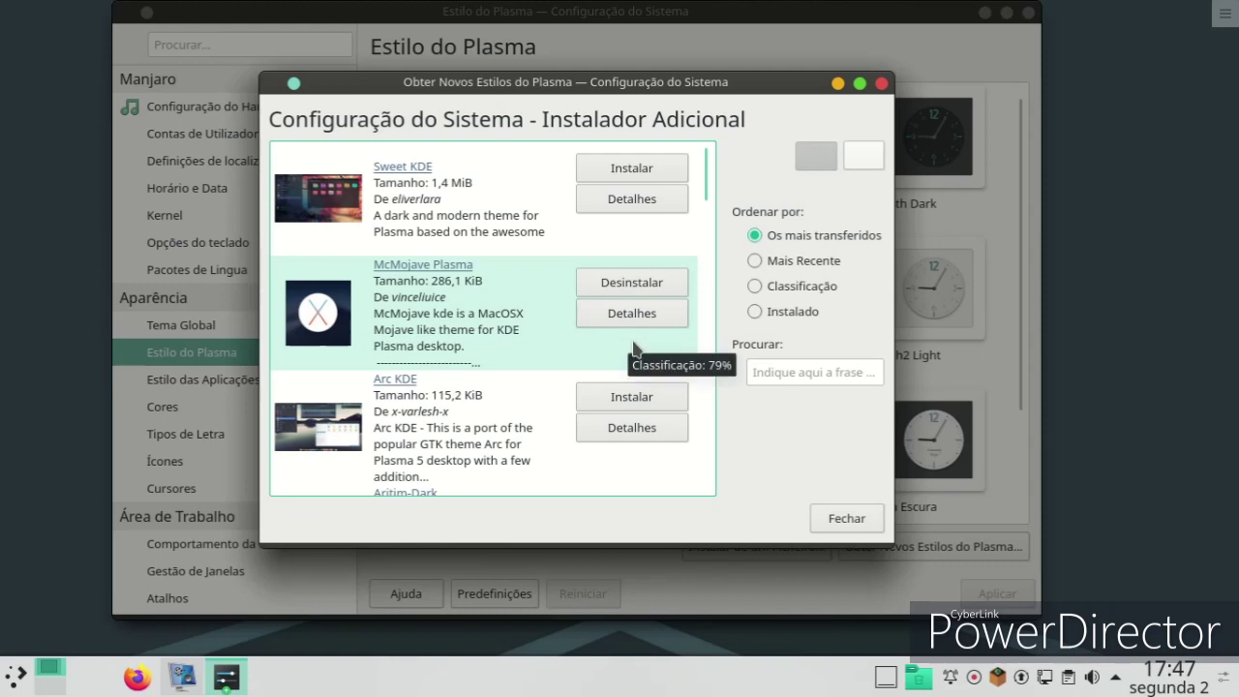
pyautogui.click(827, 522)
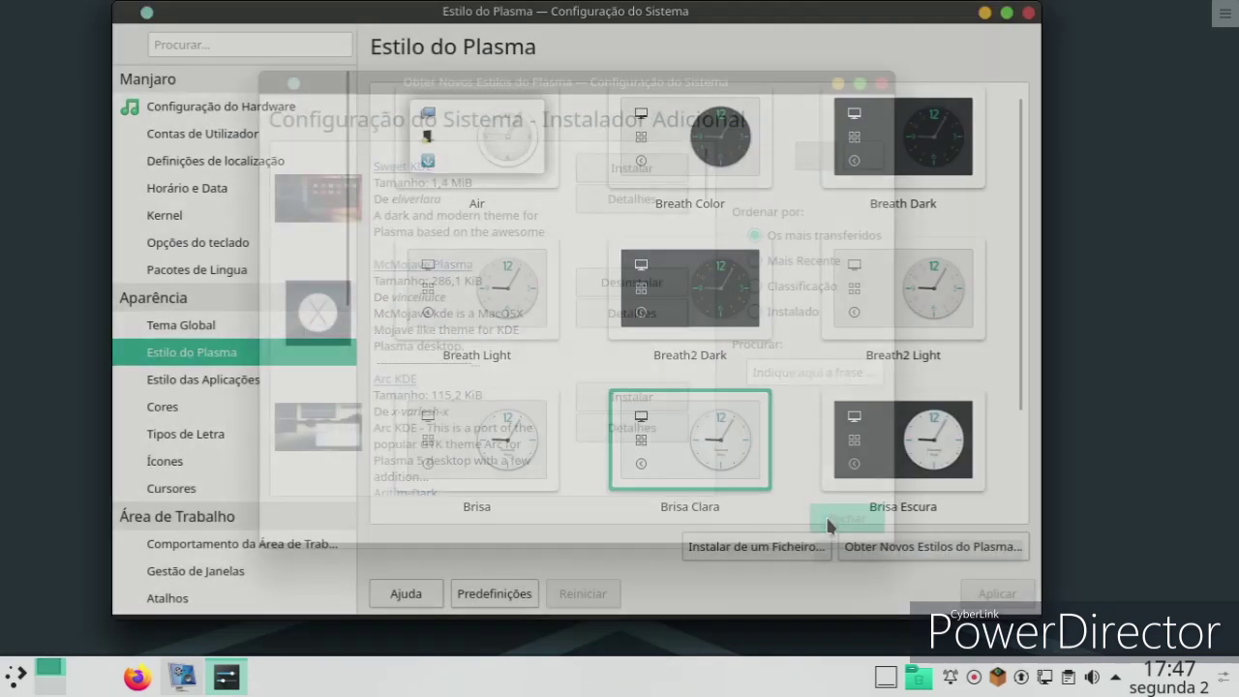
# Step: Apply the McMojave Plasma style, close the system settings and check the look of the application launcher
pyautogui.scroll(-2, 849, 363)
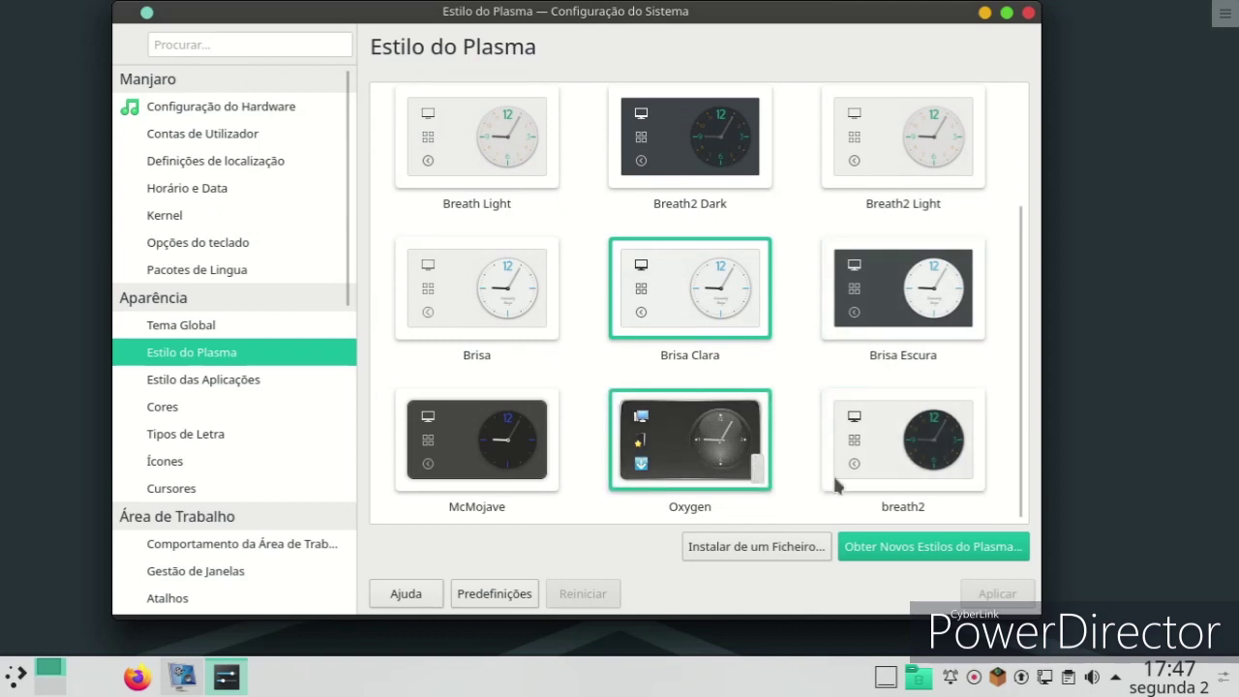
pyautogui.click(475, 436)
pyautogui.click(996, 593)
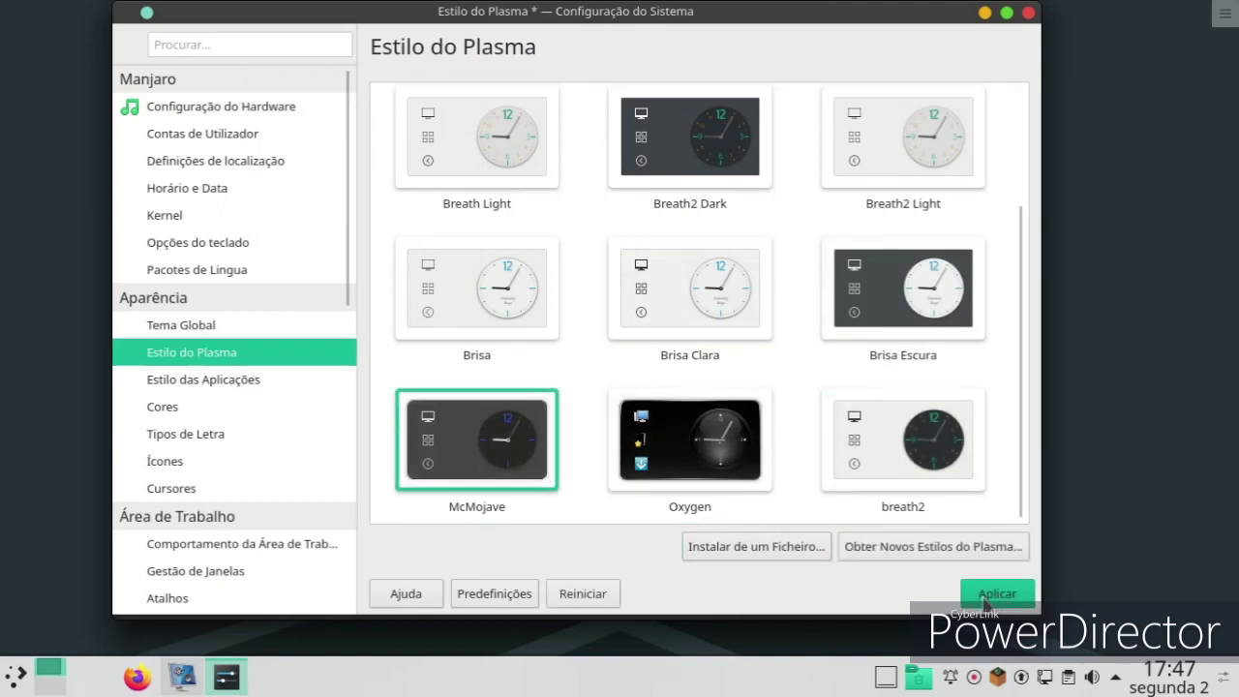
pyautogui.click(1027, 14)
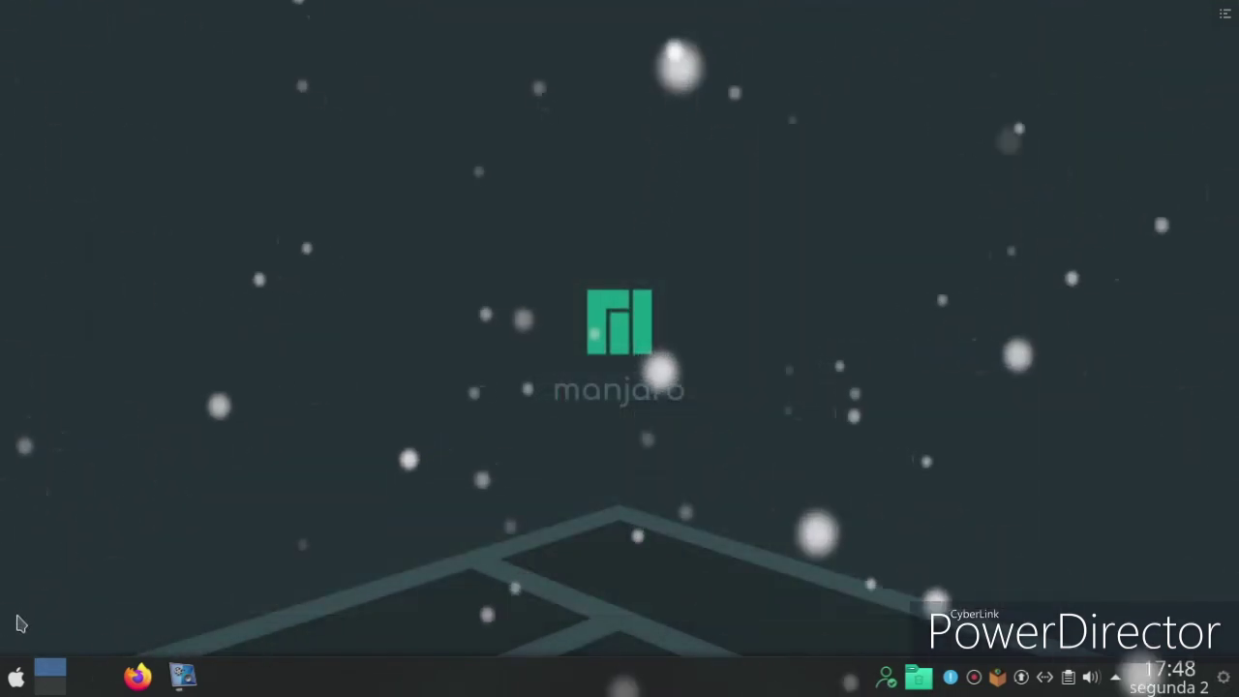
pyautogui.click(19, 678)
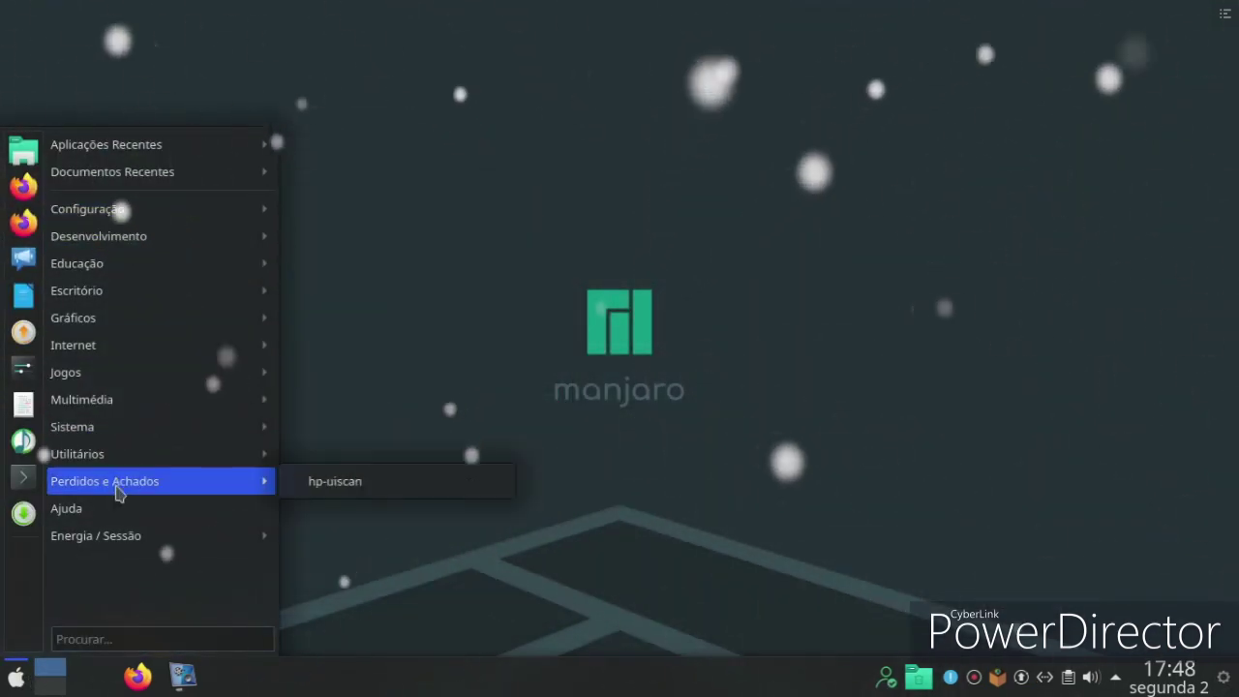
pyautogui.click(665, 265)
# Step: Open the desktop's wallpaper settings and apply the palm-wave image
pyautogui.rightClick(525, 202)
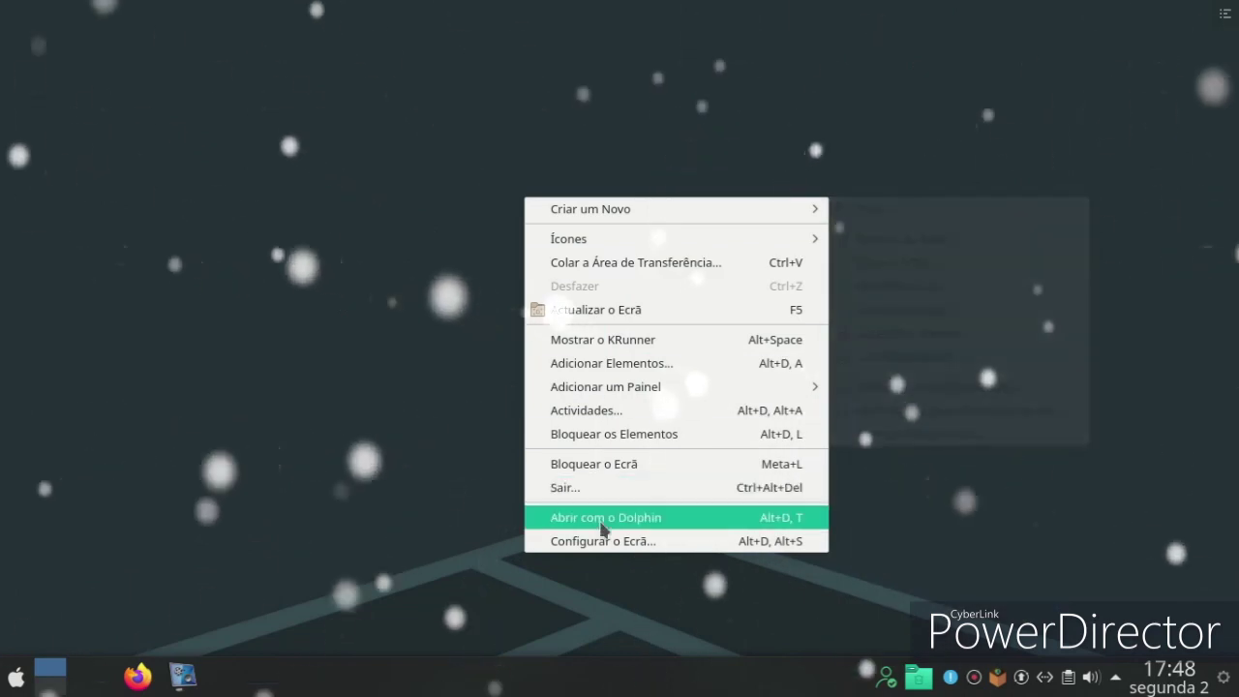
pyautogui.click(602, 542)
pyautogui.scroll(-2, 497, 290)
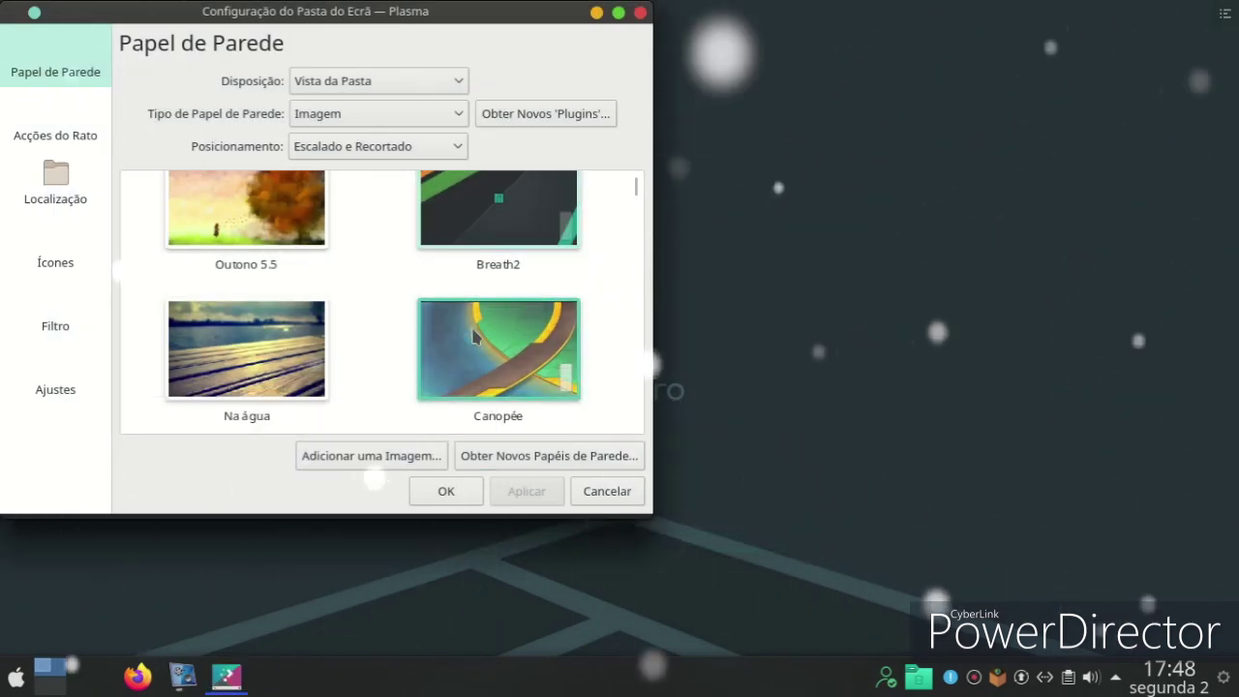
pyautogui.moveTo(636, 191); pyautogui.dragTo(613, 298)
pyautogui.scroll(-5, 615, 282)
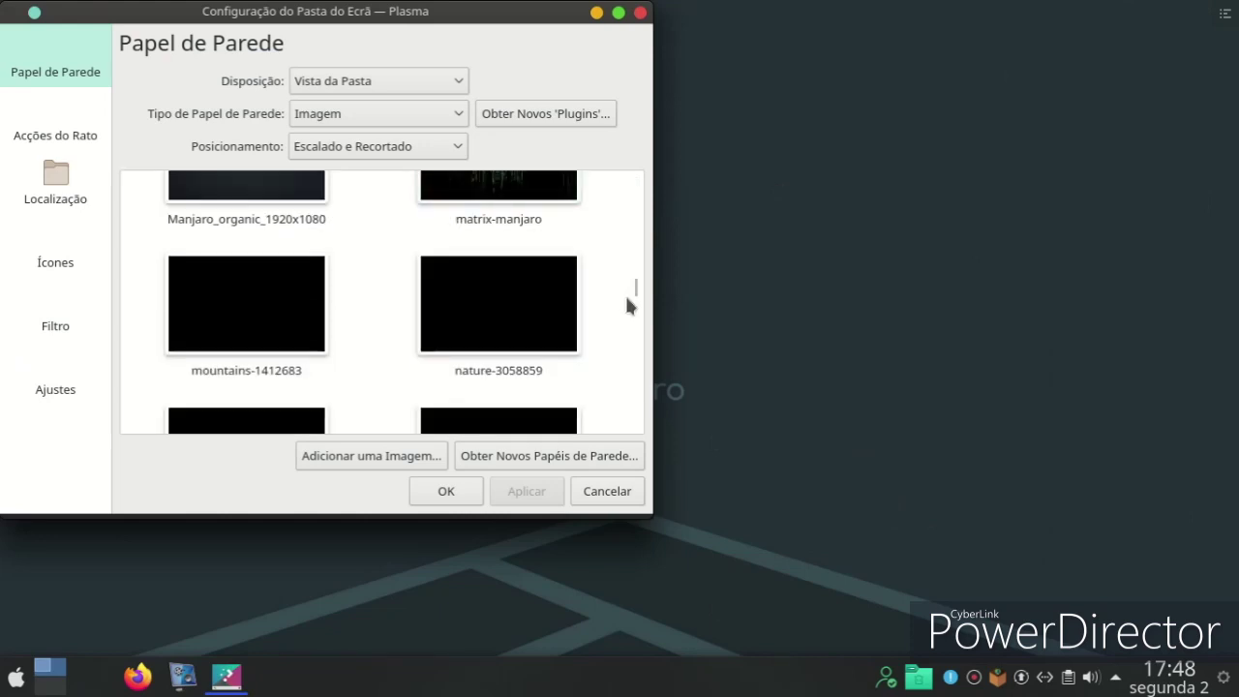
pyautogui.scroll(-3, 628, 306)
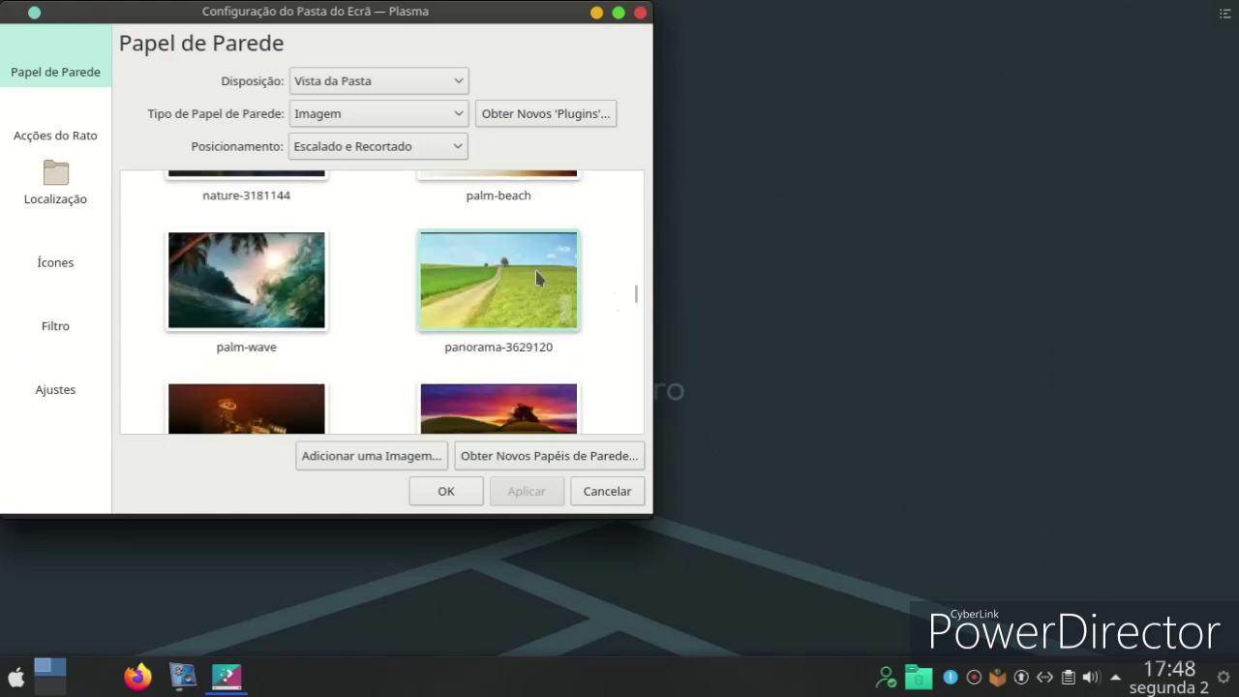
pyautogui.click(235, 277)
pyautogui.click(520, 491)
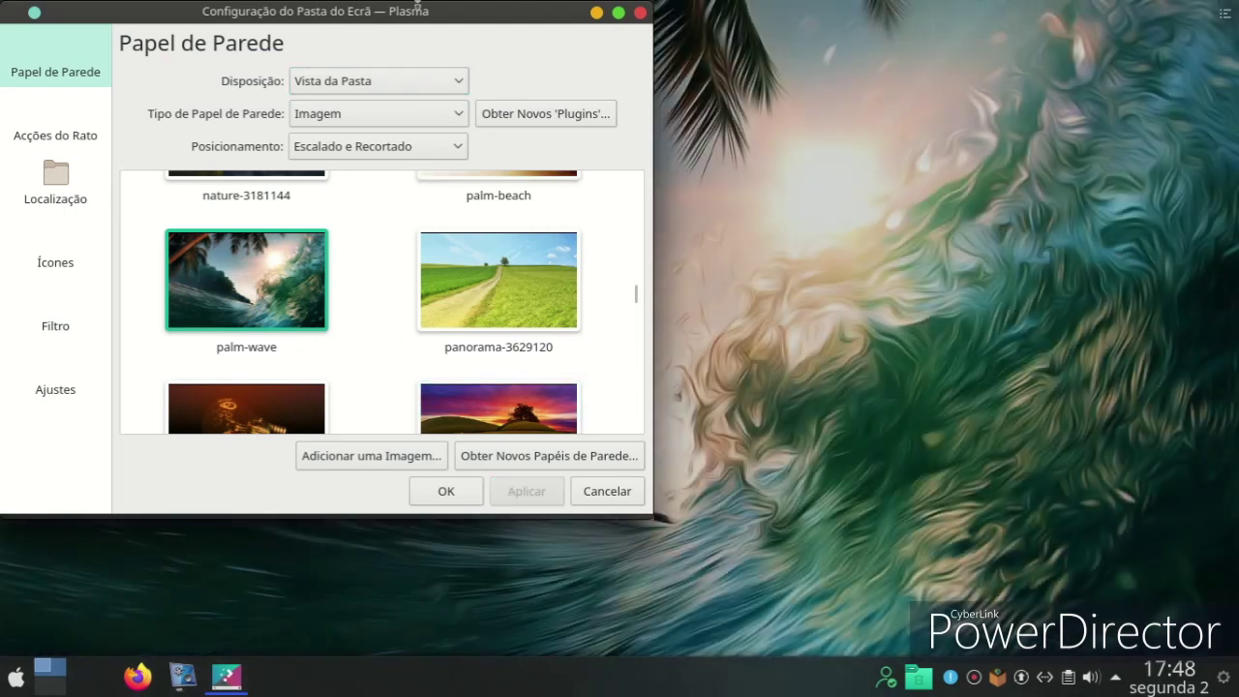
# Step: Change the desktop wallpaper to summer-time and close the wallpaper settings
pyautogui.moveTo(416, 8); pyautogui.dragTo(547, 49)
pyautogui.scroll(-4, 658, 332)
pyautogui.click(654, 327)
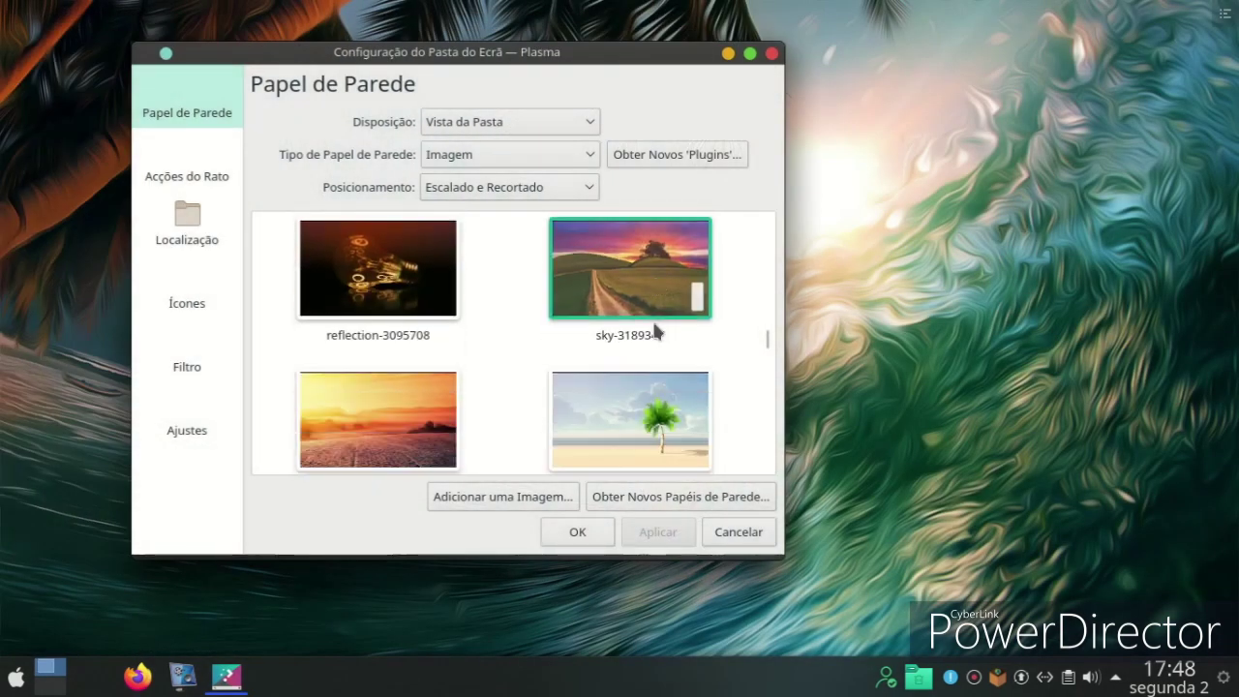
pyautogui.scroll(-1, 637, 360)
pyautogui.click(630, 426)
pyautogui.click(657, 531)
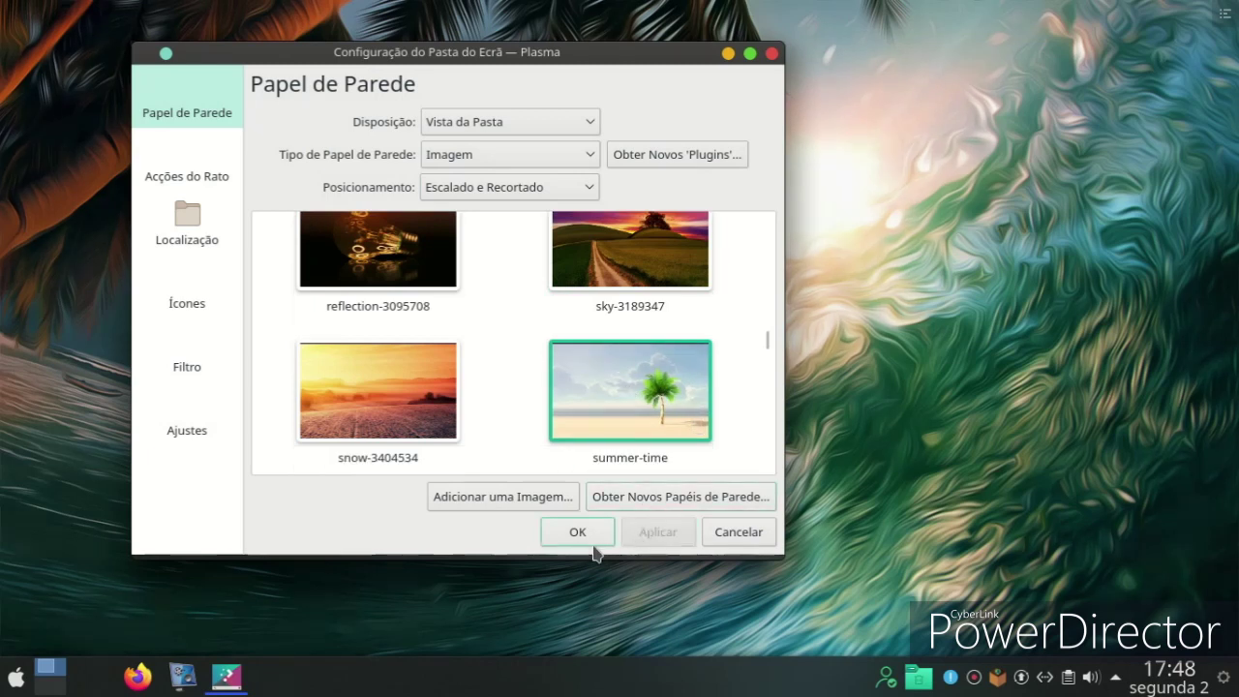
pyautogui.click(548, 538)
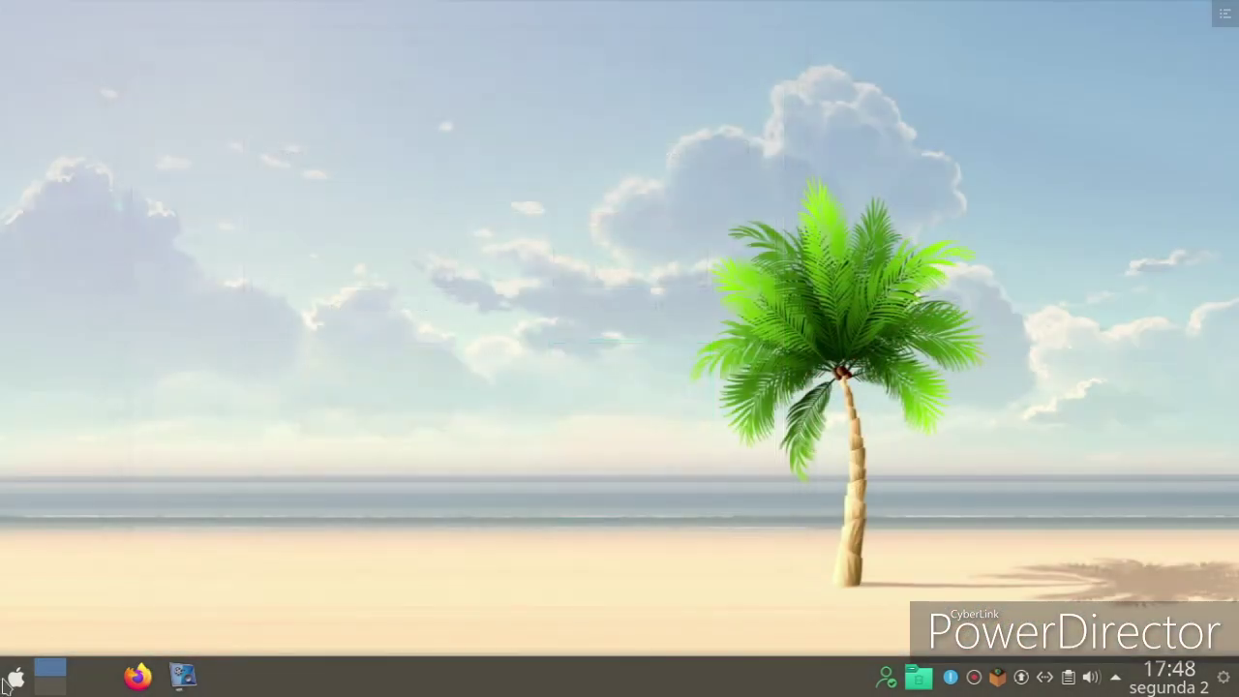
# Step: Browse the application launcher's categories and launch the Spectacle screenshot tool
pyautogui.click(8, 681)
pyautogui.moveTo(82, 274)
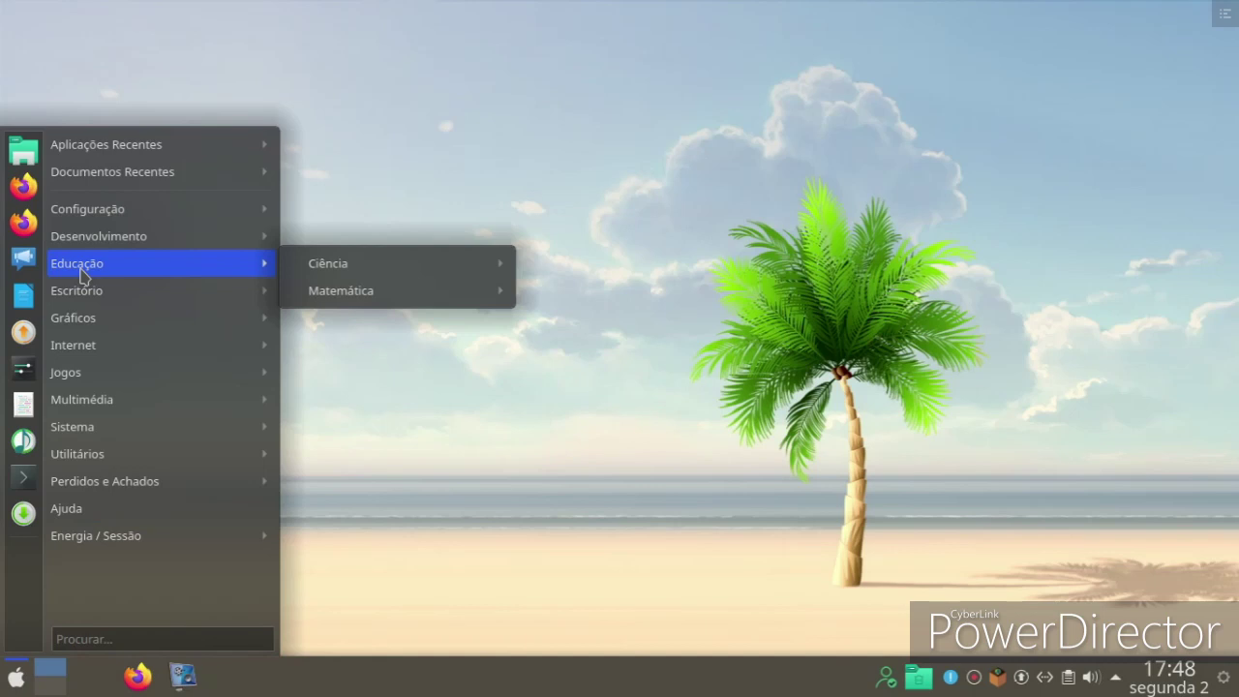
pyautogui.moveTo(129, 464)
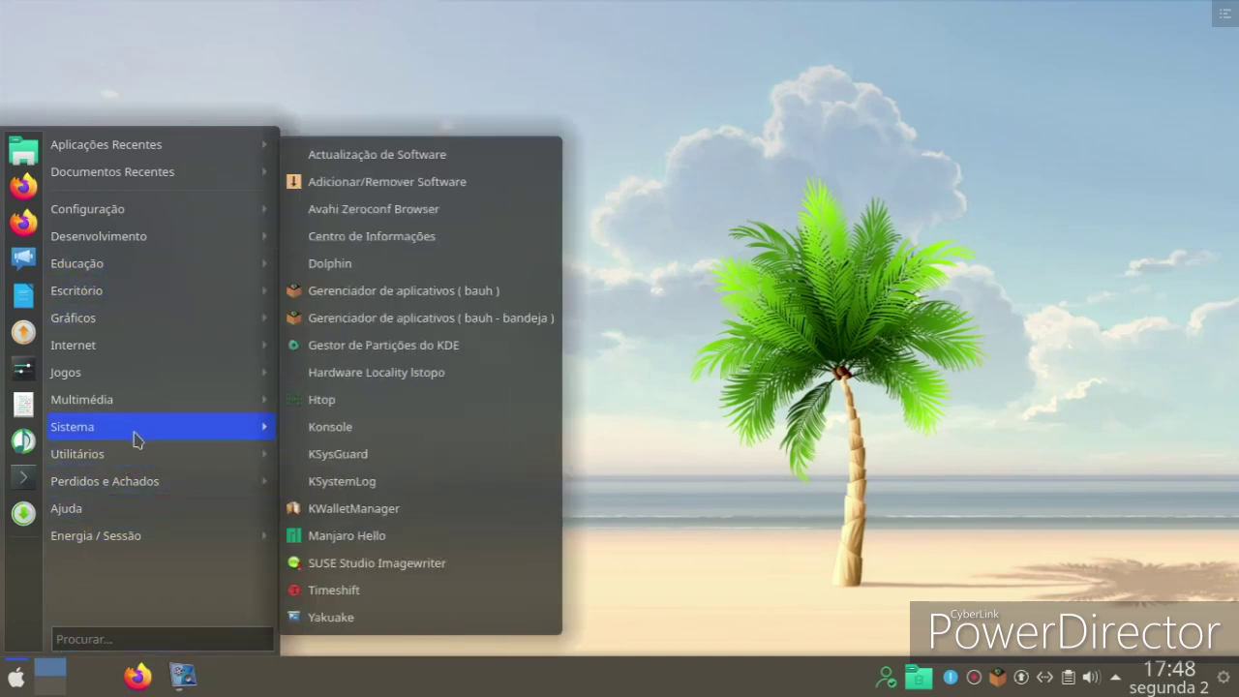
pyautogui.click(436, 589)
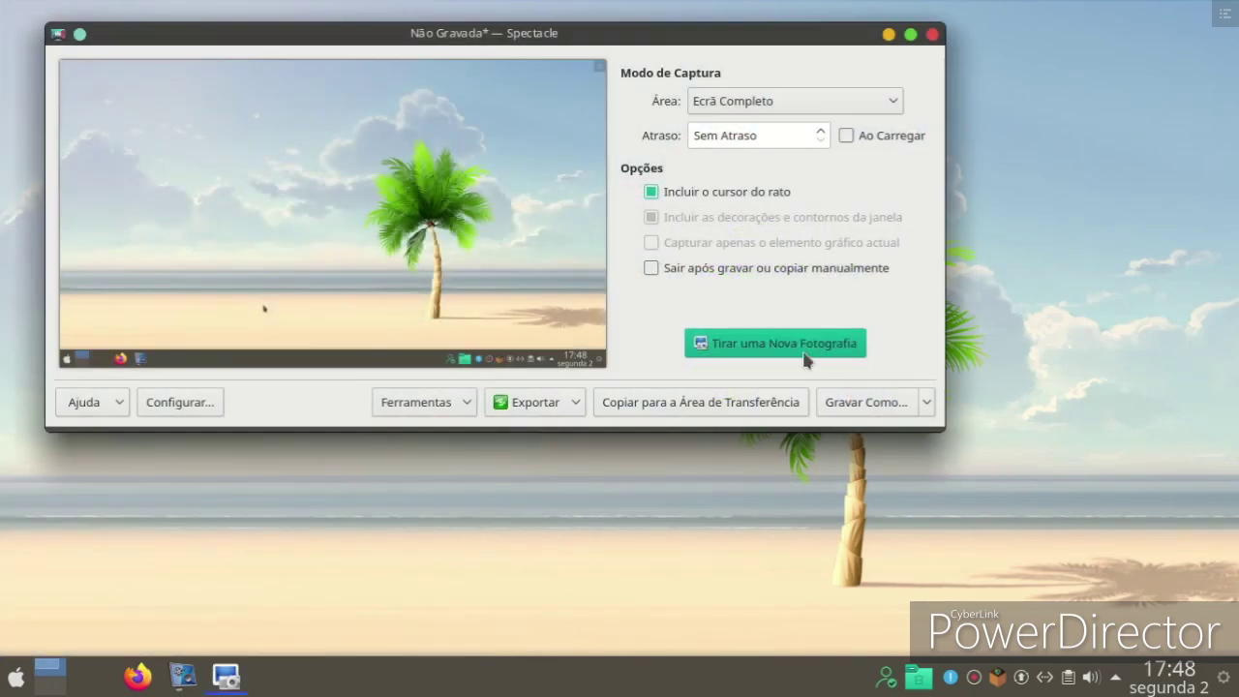
# Step: Set the capture area to Região Rectangular, take a screenshot of the region around the palm tree, and close Spectacle
pyautogui.click(752, 102)
pyautogui.click(755, 192)
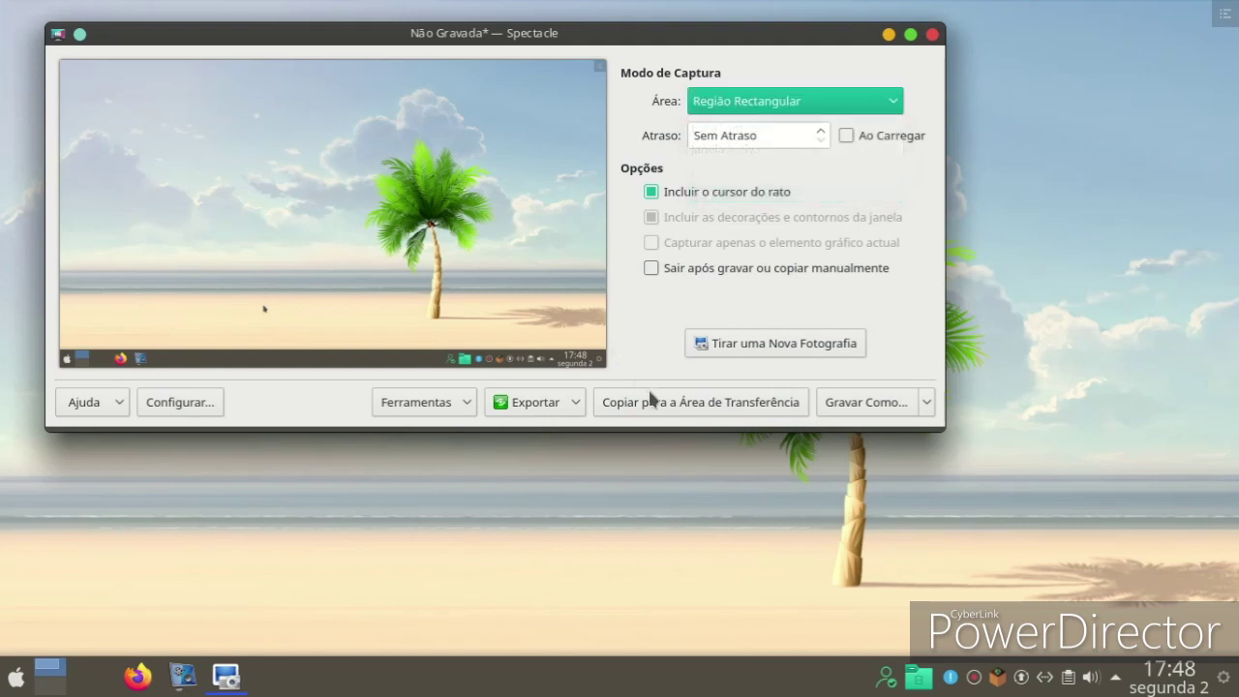
pyautogui.click(728, 350)
pyautogui.moveTo(293, 515); pyautogui.dragTo(1036, 95)
pyautogui.doubleClick(794, 172)
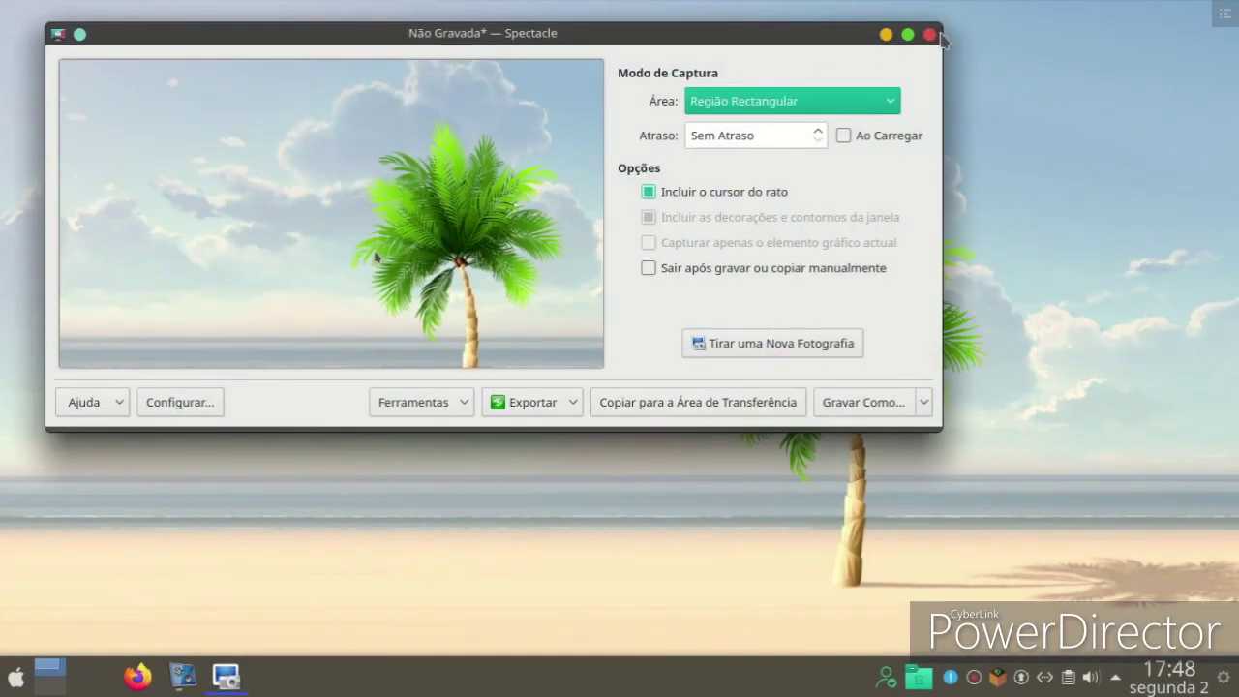
pyautogui.click(907, 34)
pyautogui.click(1227, 12)
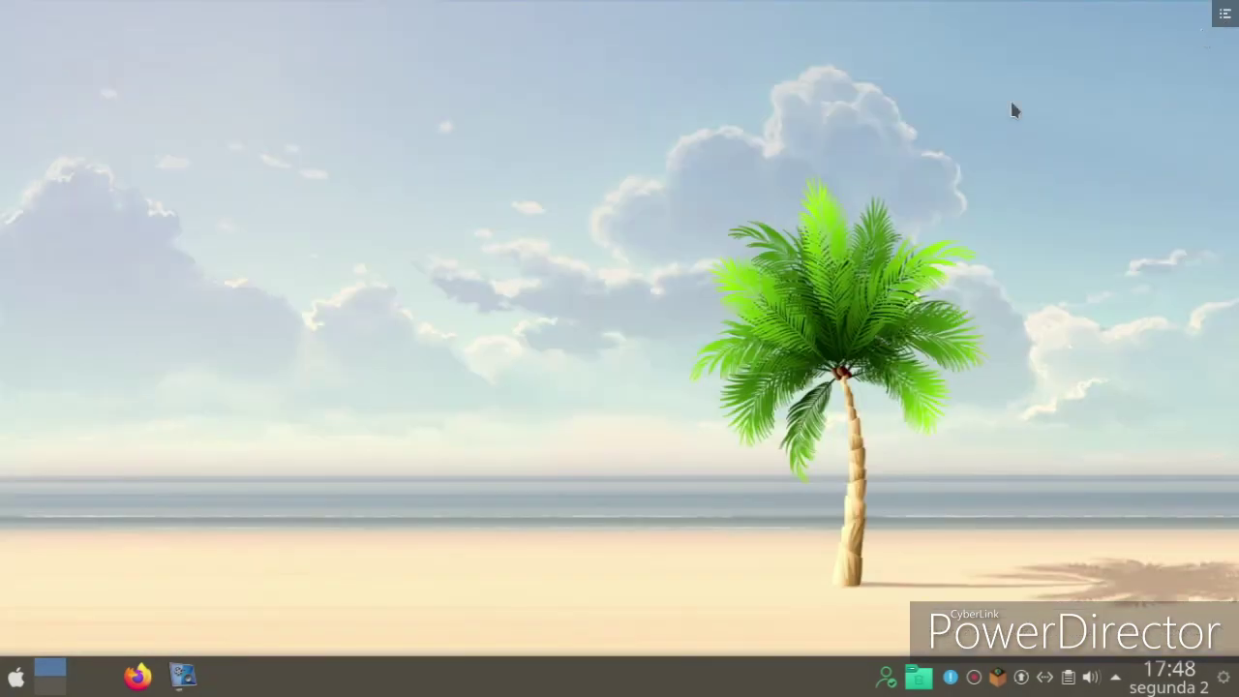
# Step: Launch Qt Designer from the Desenvolvimento category and create a form from the Dialog with Buttons Bottom template
pyautogui.click(15, 680)
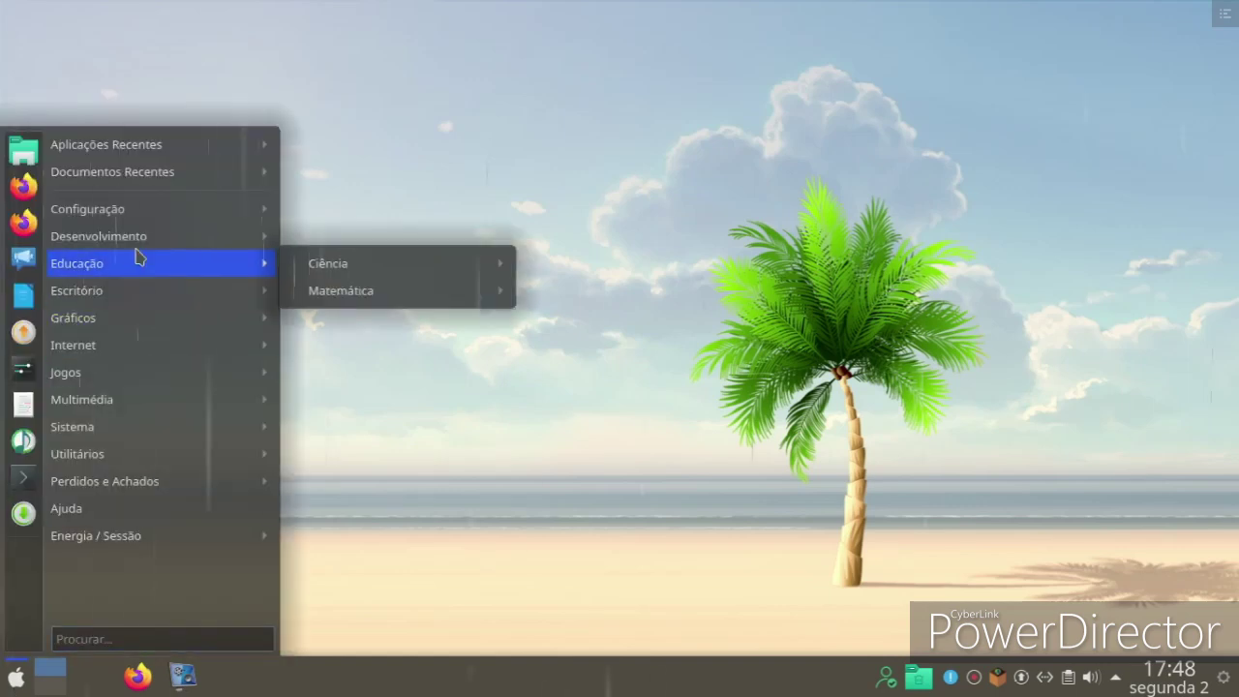
pyautogui.moveTo(144, 236)
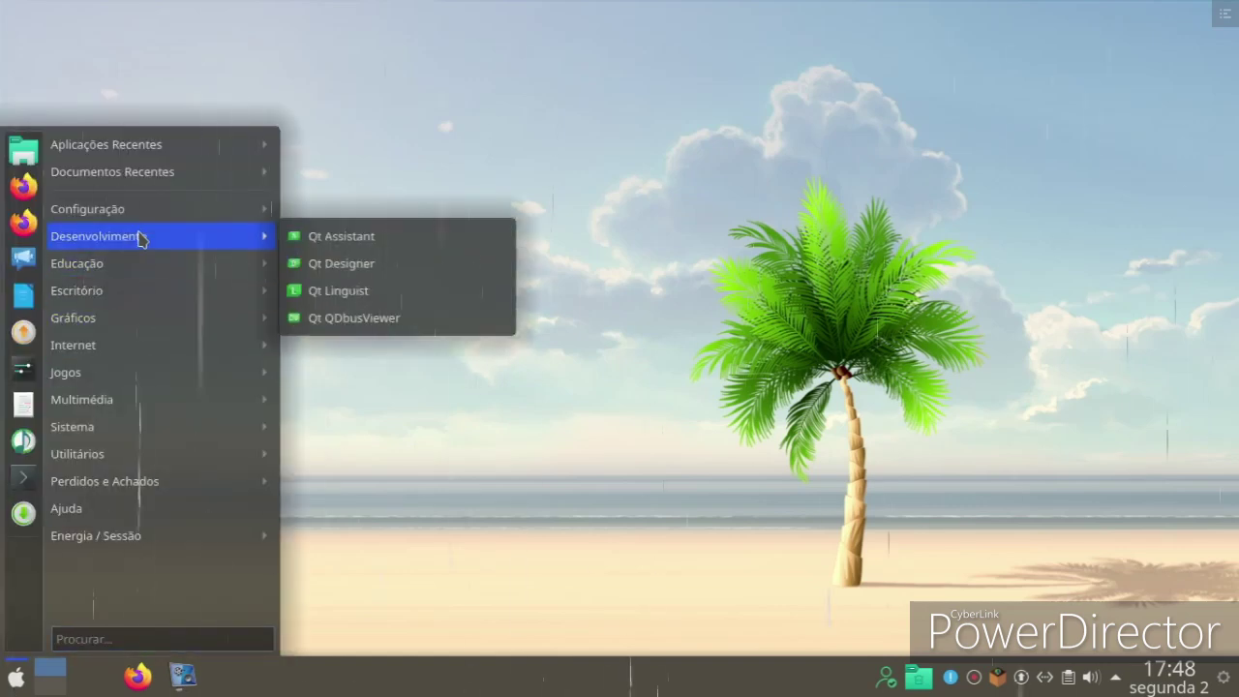
pyautogui.click(387, 265)
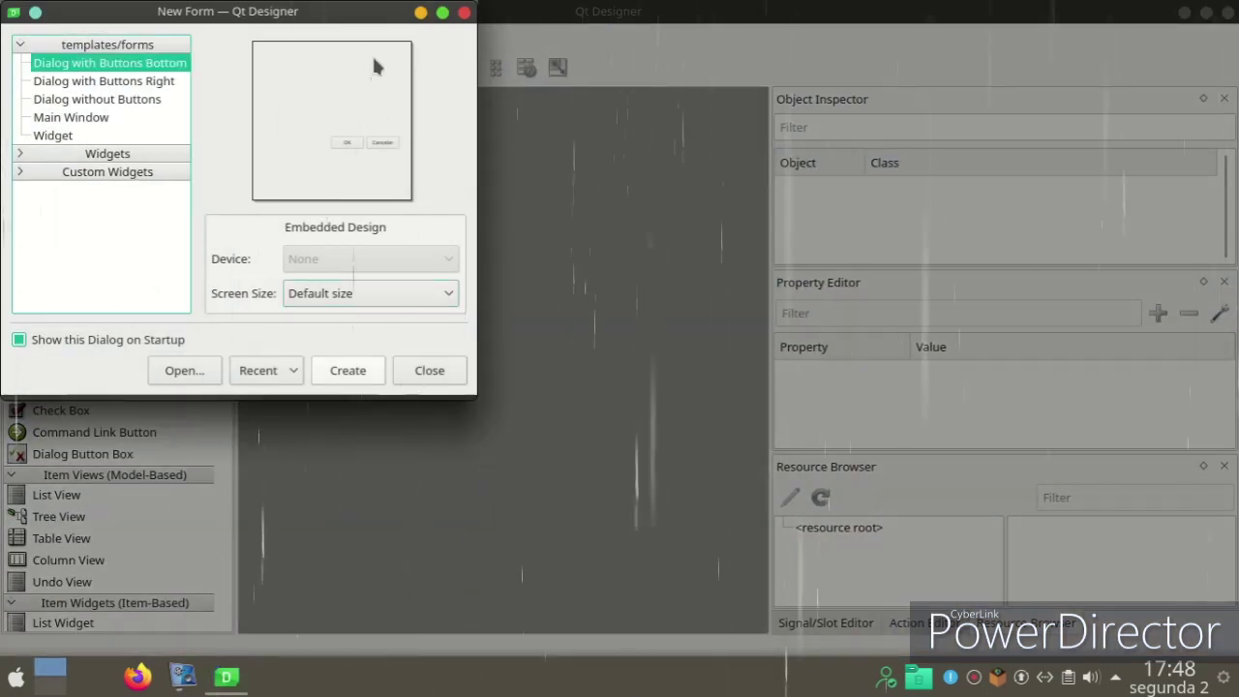
pyautogui.click(327, 372)
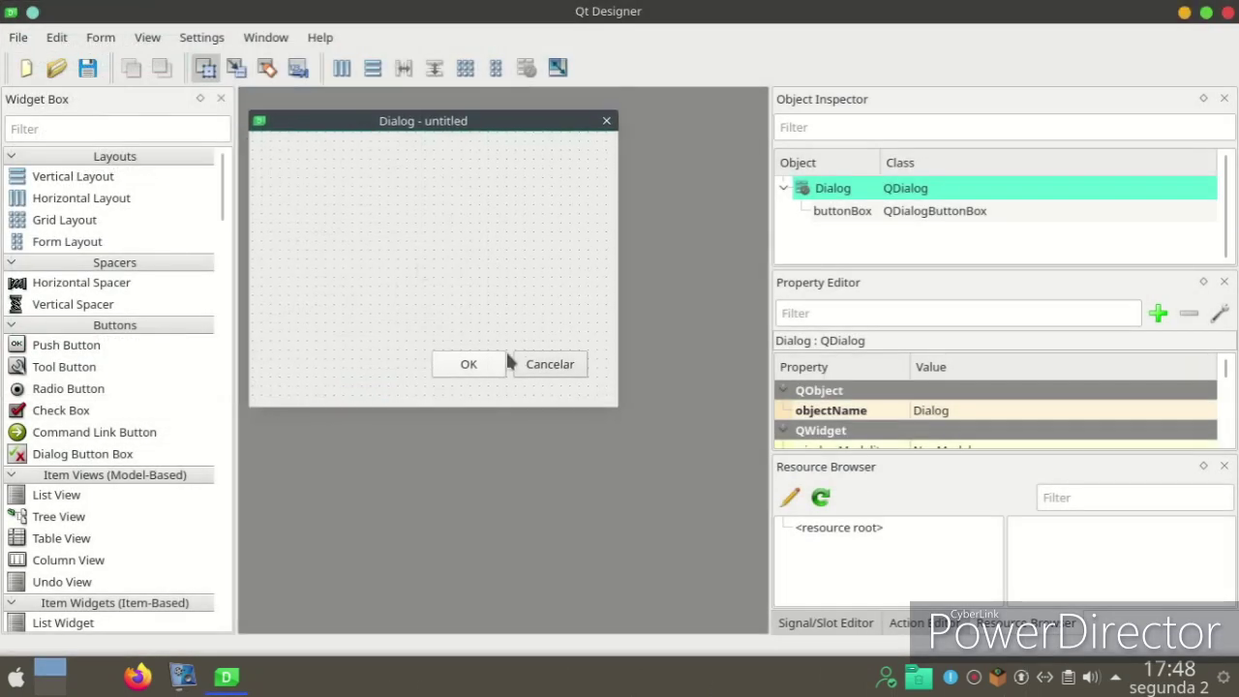
# Step: Enlarge the dialog form and its editing area, and move the OK/Cancelar button box towards the form's lower right corner
pyautogui.moveTo(613, 403); pyautogui.dragTo(736, 560)
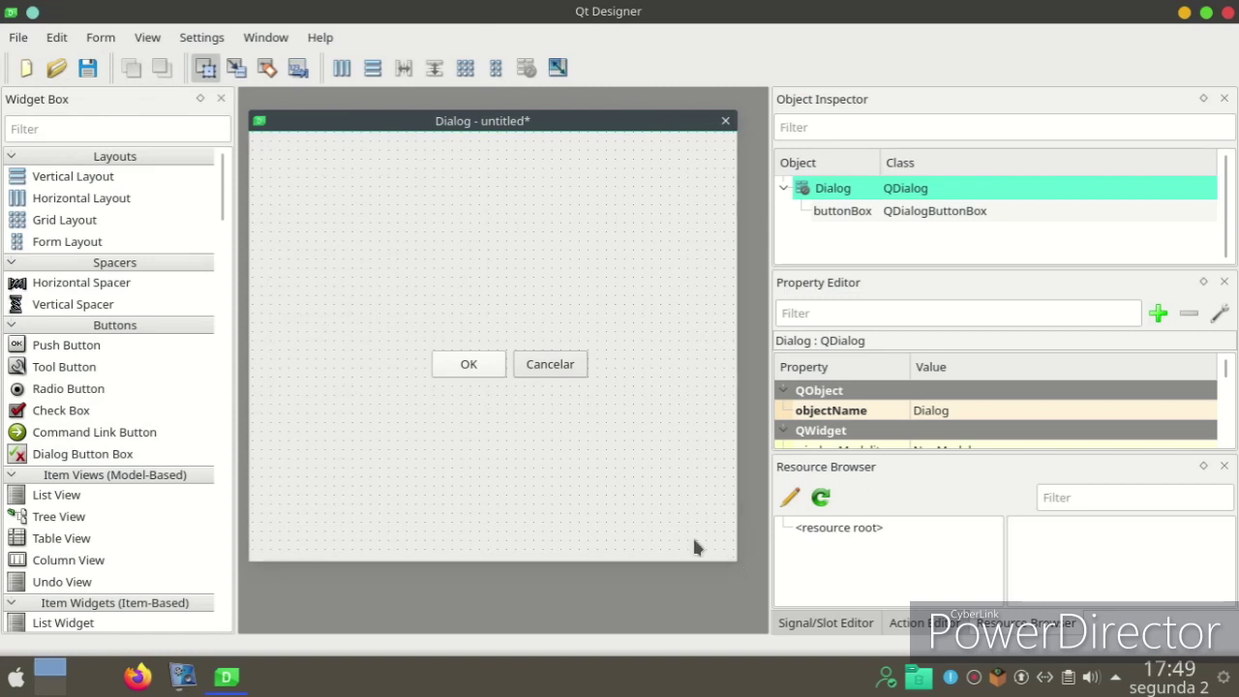
pyautogui.moveTo(427, 373); pyautogui.dragTo(537, 528)
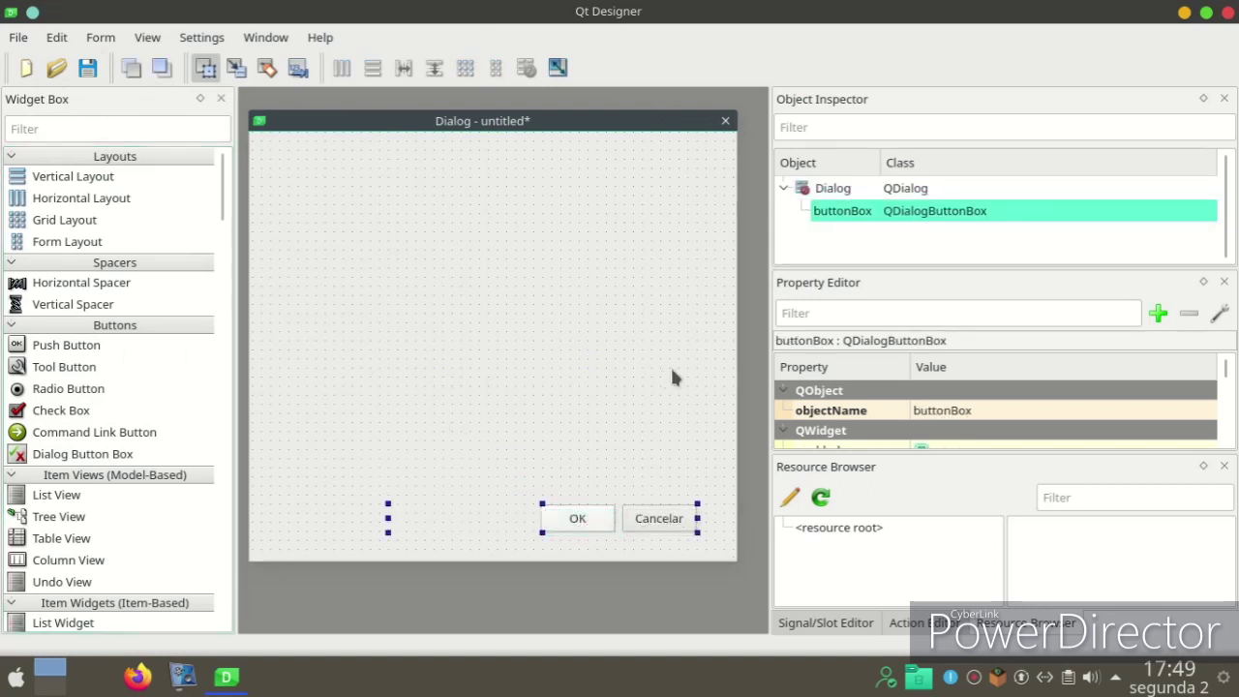
pyautogui.moveTo(768, 374); pyautogui.dragTo(890, 374)
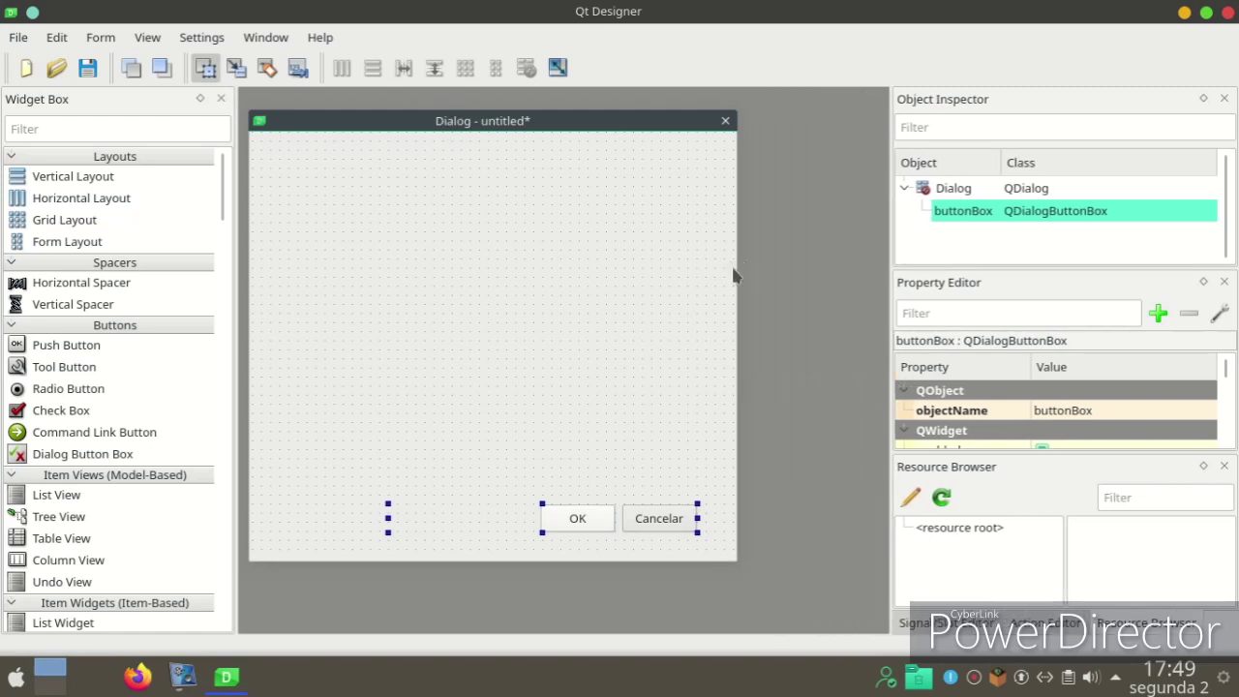
pyautogui.moveTo(735, 266); pyautogui.dragTo(844, 271)
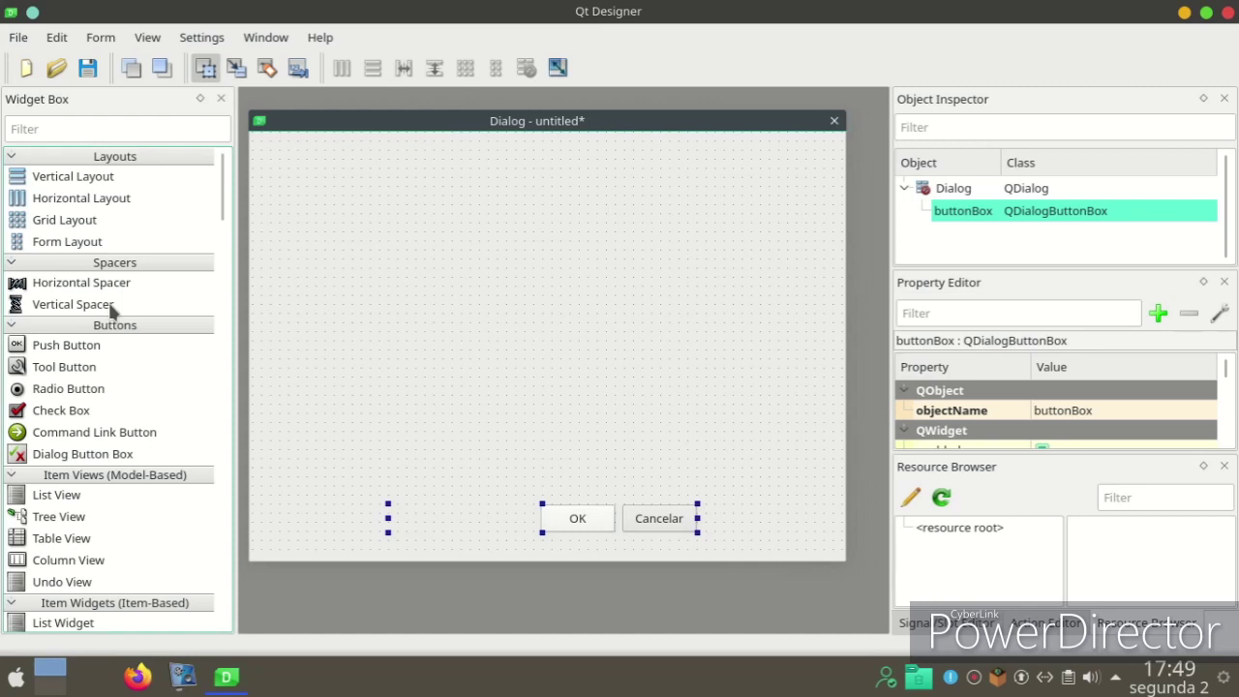
# Step: Browse the available widgets and add a QWebView to the middle of the dialog form
pyautogui.scroll(-7, 155, 359)
pyautogui.scroll(-7, 159, 361)
pyautogui.scroll(-10, 164, 364)
pyautogui.scroll(-11, 165, 363)
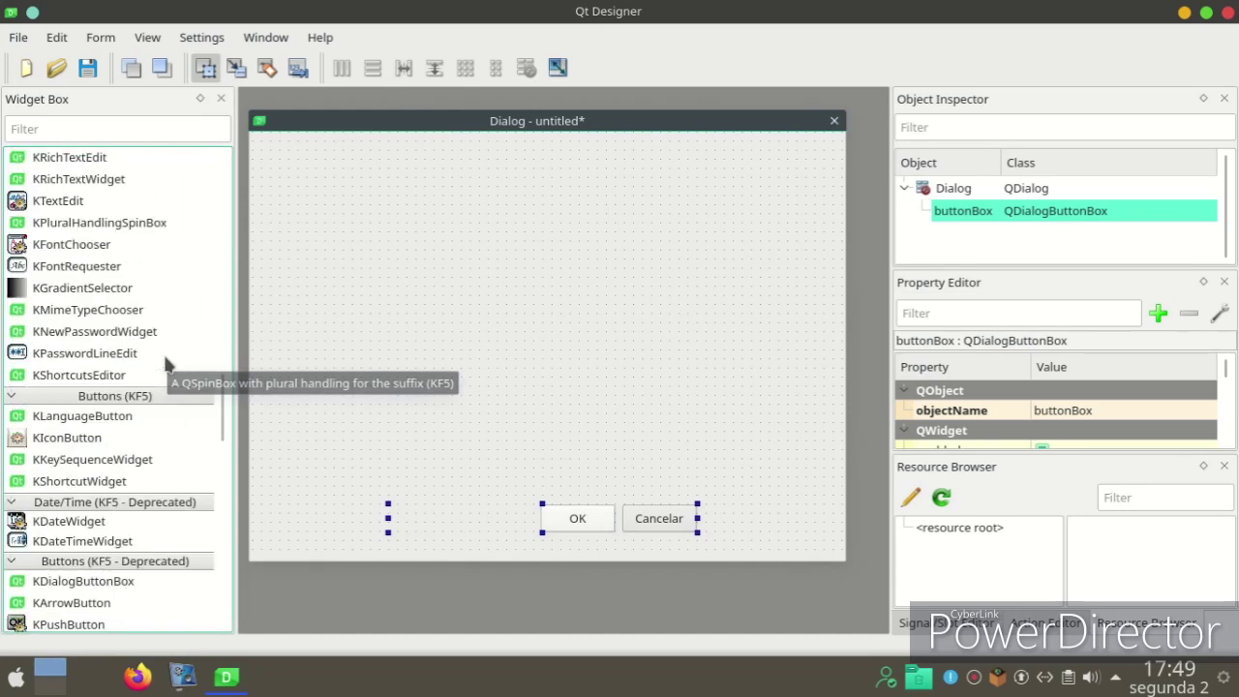
pyautogui.scroll(-11, 164, 364)
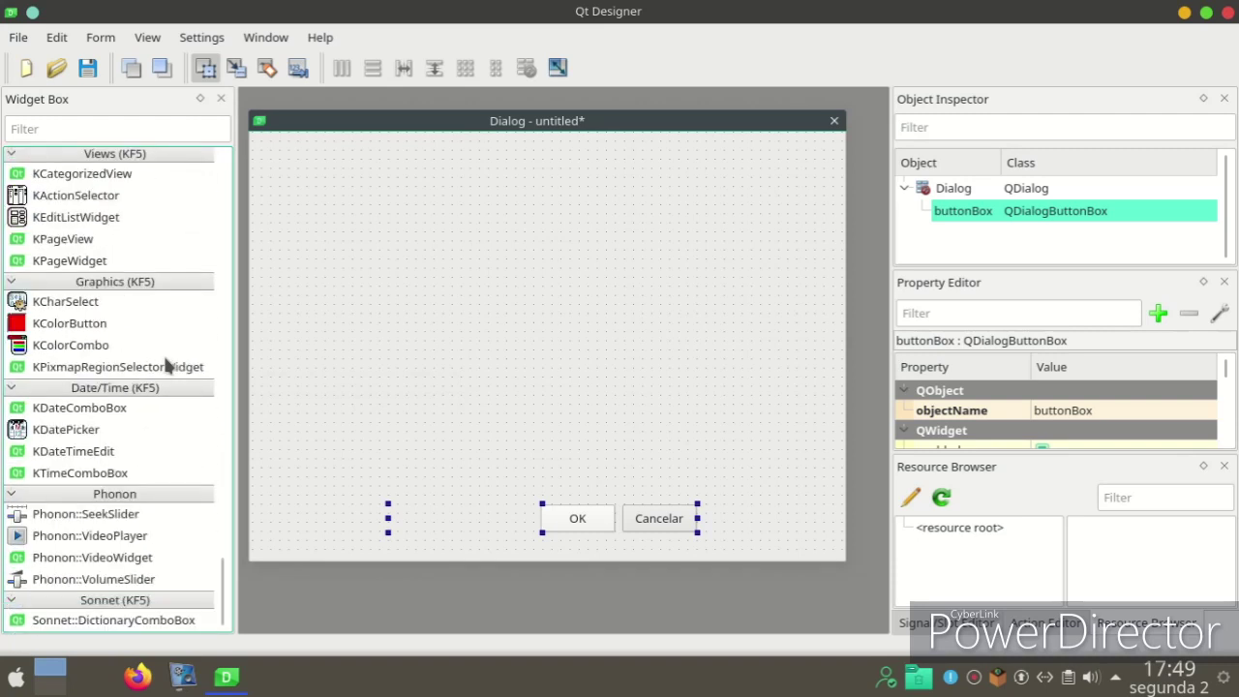
pyautogui.scroll(15, 165, 366)
pyautogui.scroll(7, 163, 372)
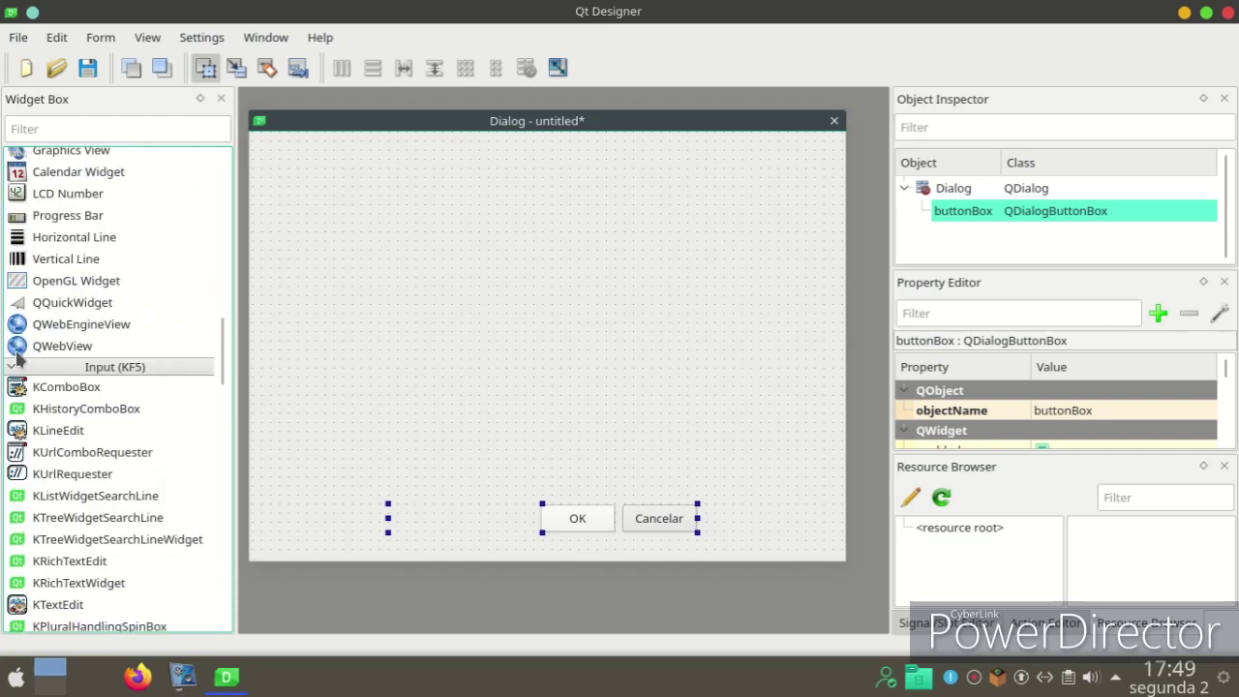
pyautogui.moveTo(19, 347); pyautogui.dragTo(418, 249)
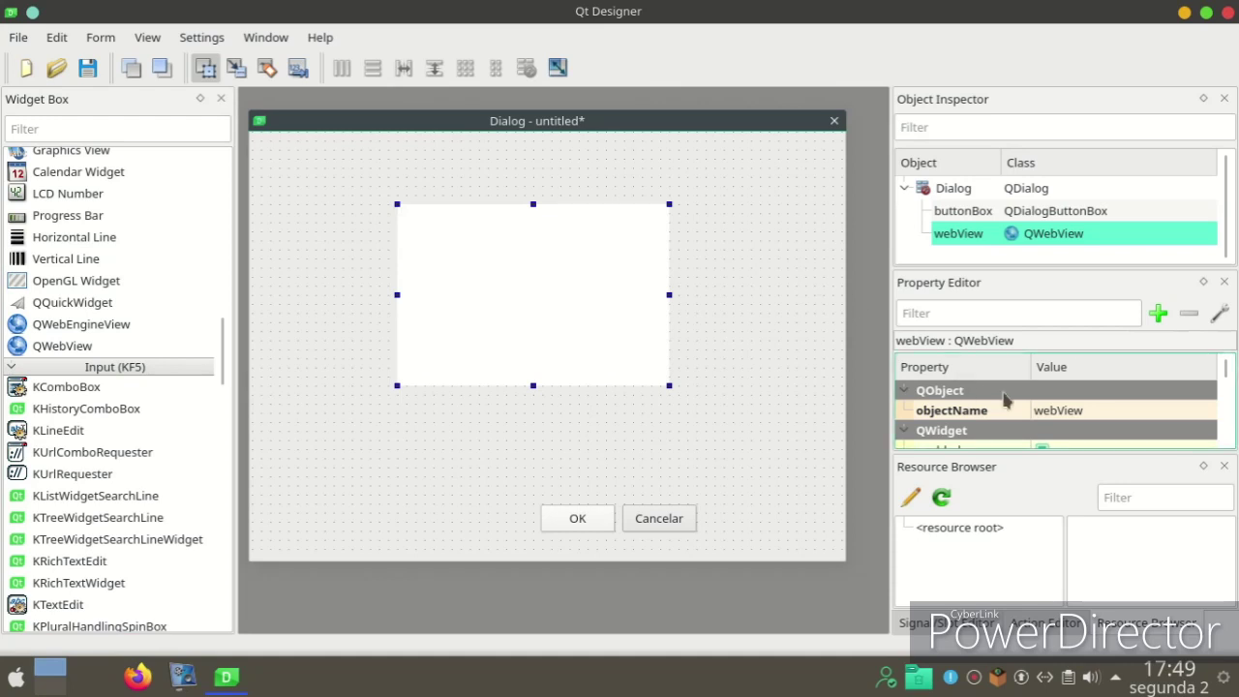
pyautogui.scroll(-3, 1006, 404)
pyautogui.scroll(-7, 1032, 405)
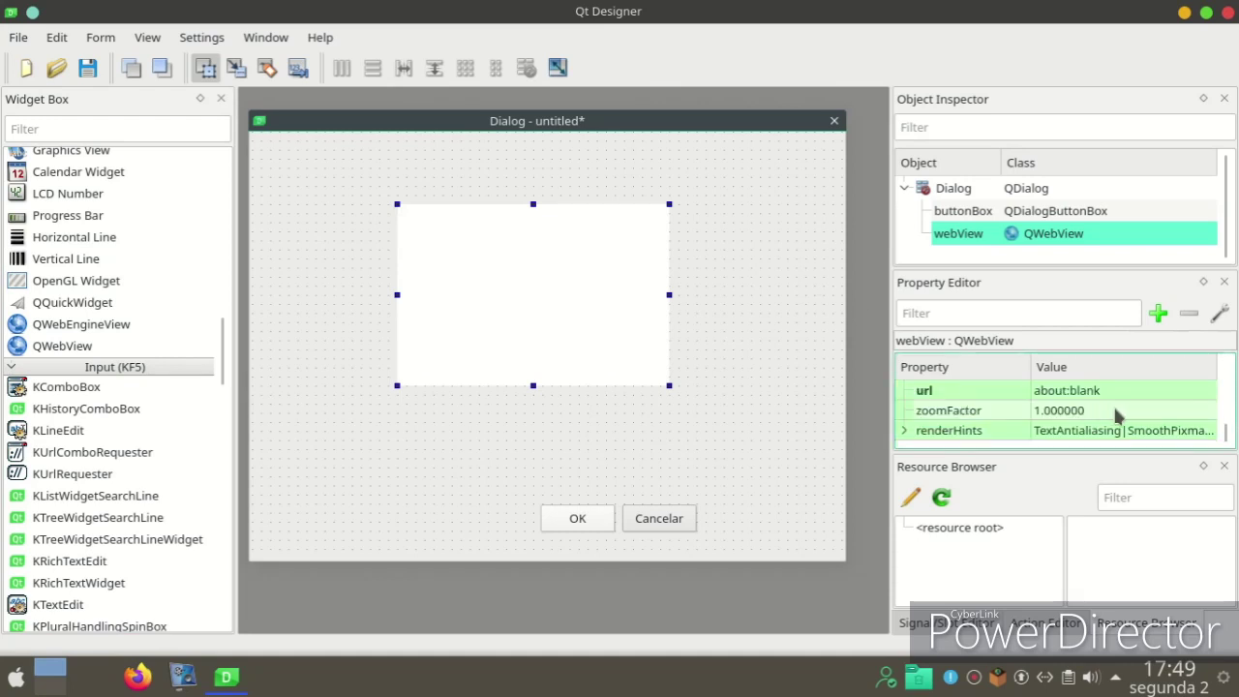
pyautogui.scroll(1, 1113, 404)
pyautogui.scroll(-1, 1109, 401)
pyautogui.click(1108, 390)
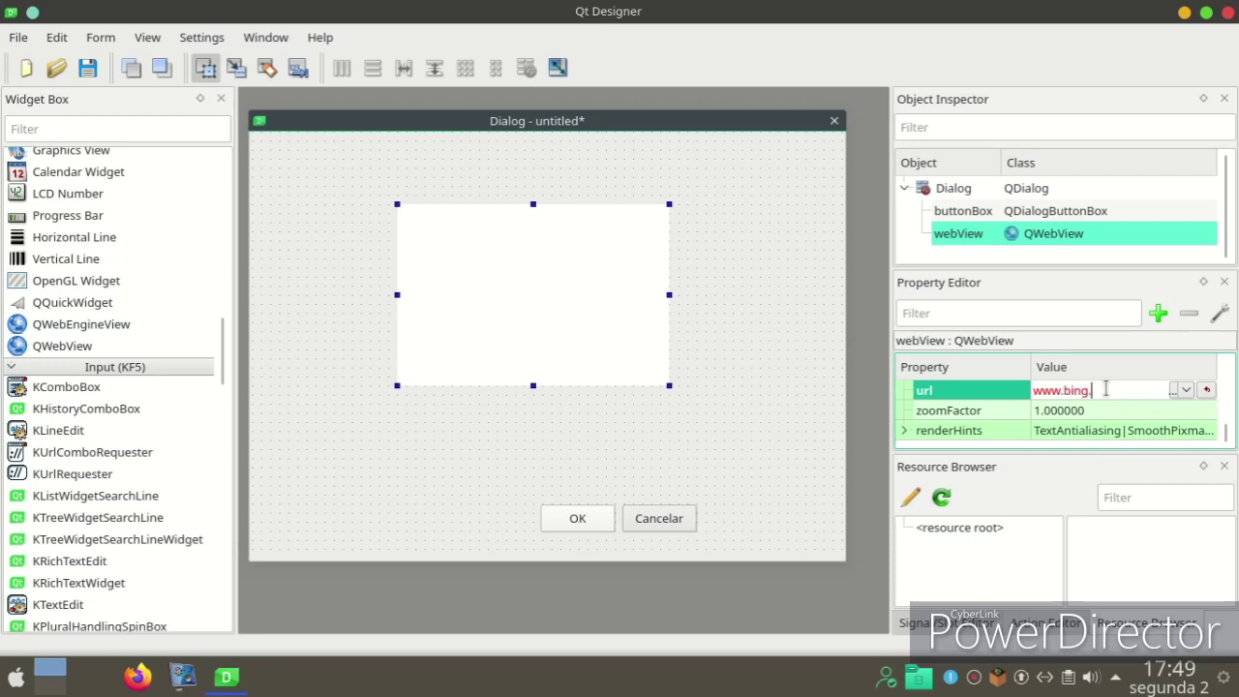
pyautogui.press('Return')
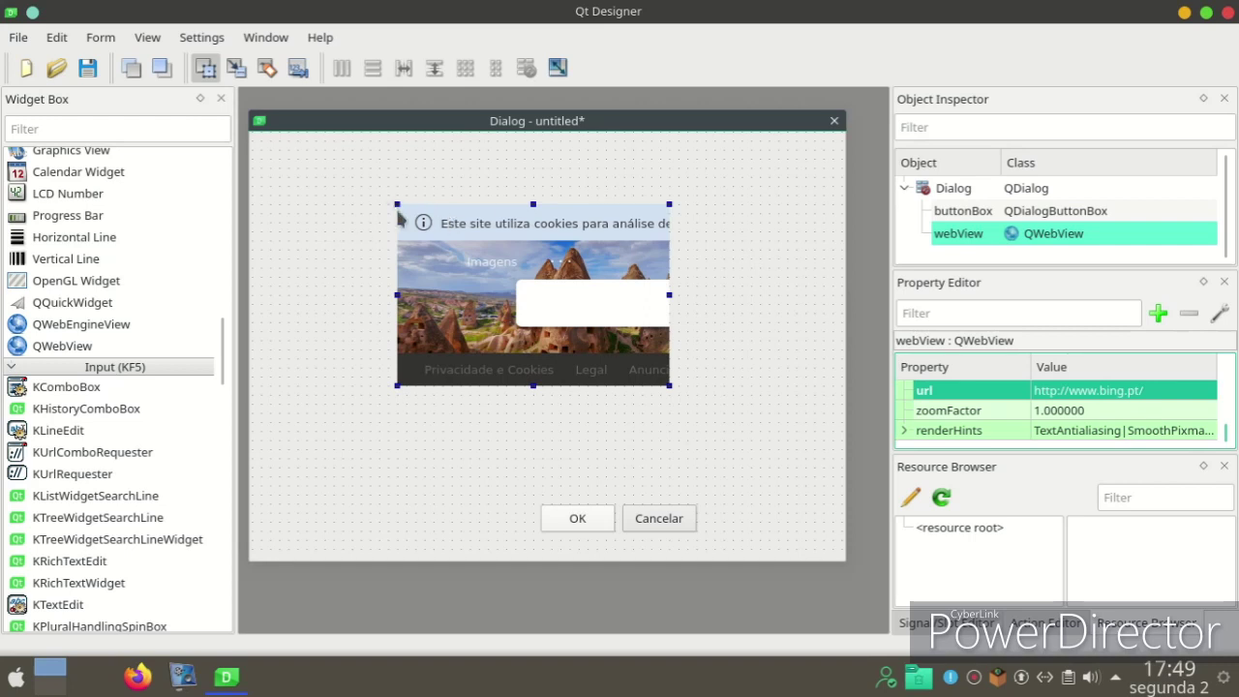
# Step: Enlarge the web view to the dialog's width and place it below the button box, moved to the dialog's upper edge
pyautogui.moveTo(394, 203); pyautogui.dragTo(276, 147)
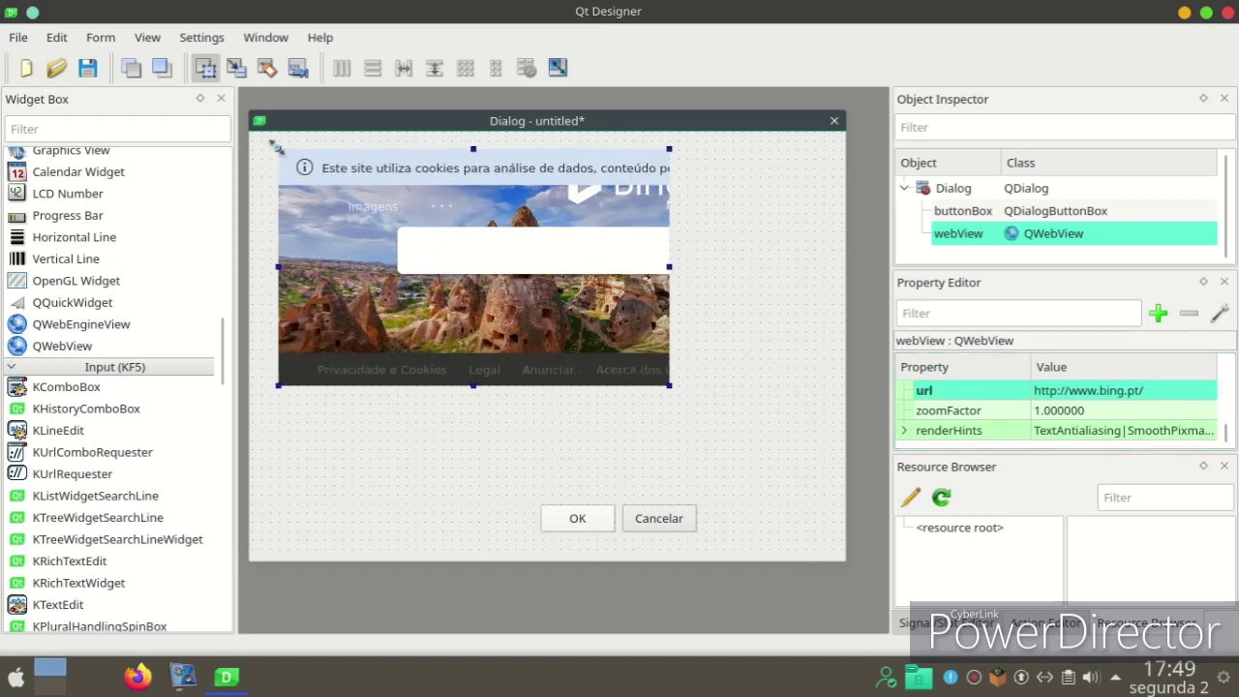
pyautogui.moveTo(666, 384); pyautogui.dragTo(832, 503)
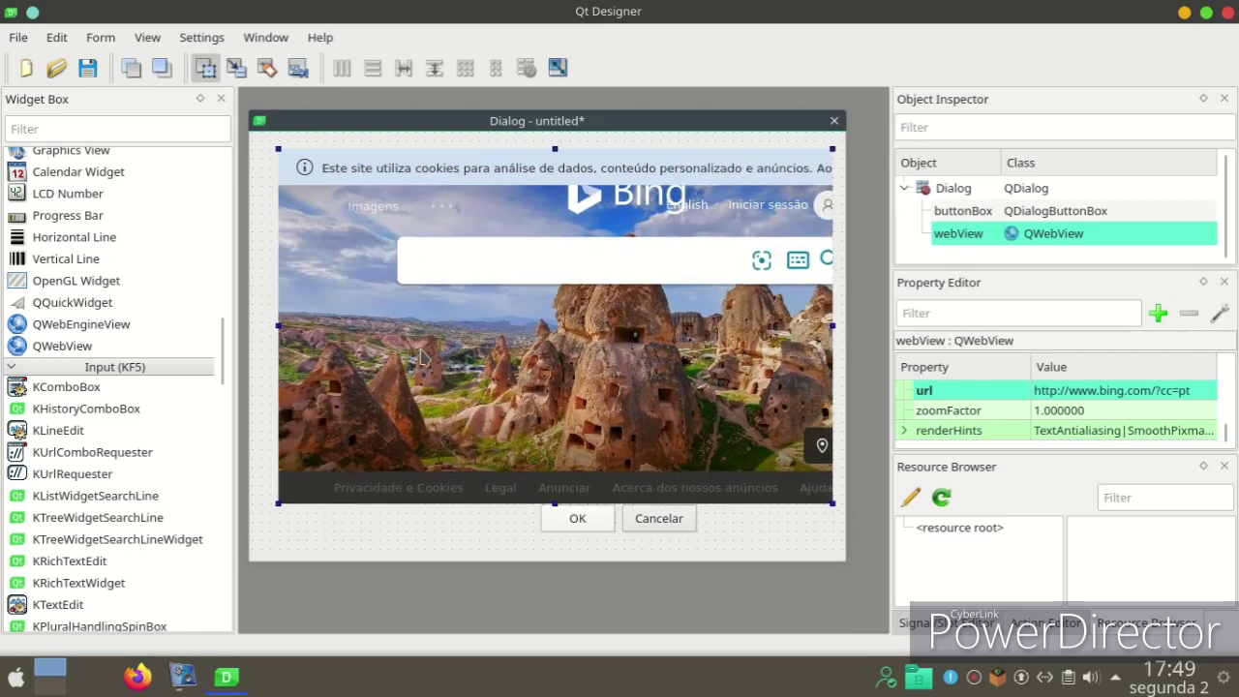
pyautogui.moveTo(470, 515); pyautogui.dragTo(492, 148)
pyautogui.click(394, 227)
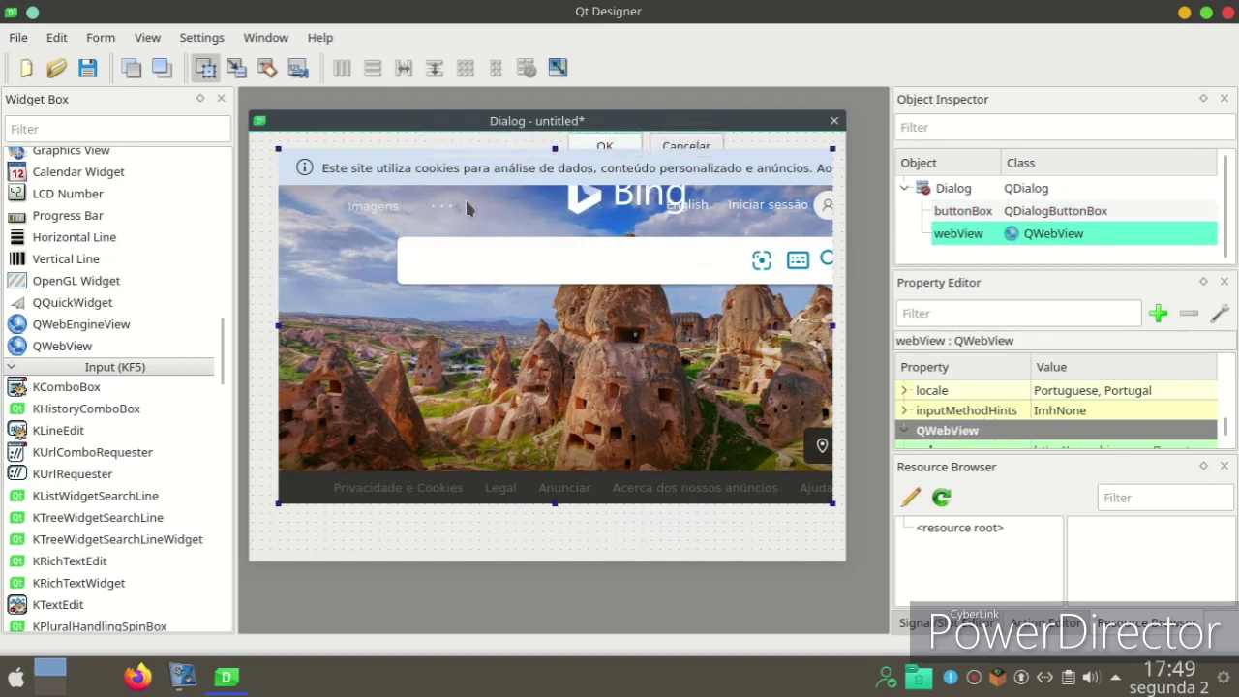
pyautogui.moveTo(364, 170); pyautogui.dragTo(372, 204)
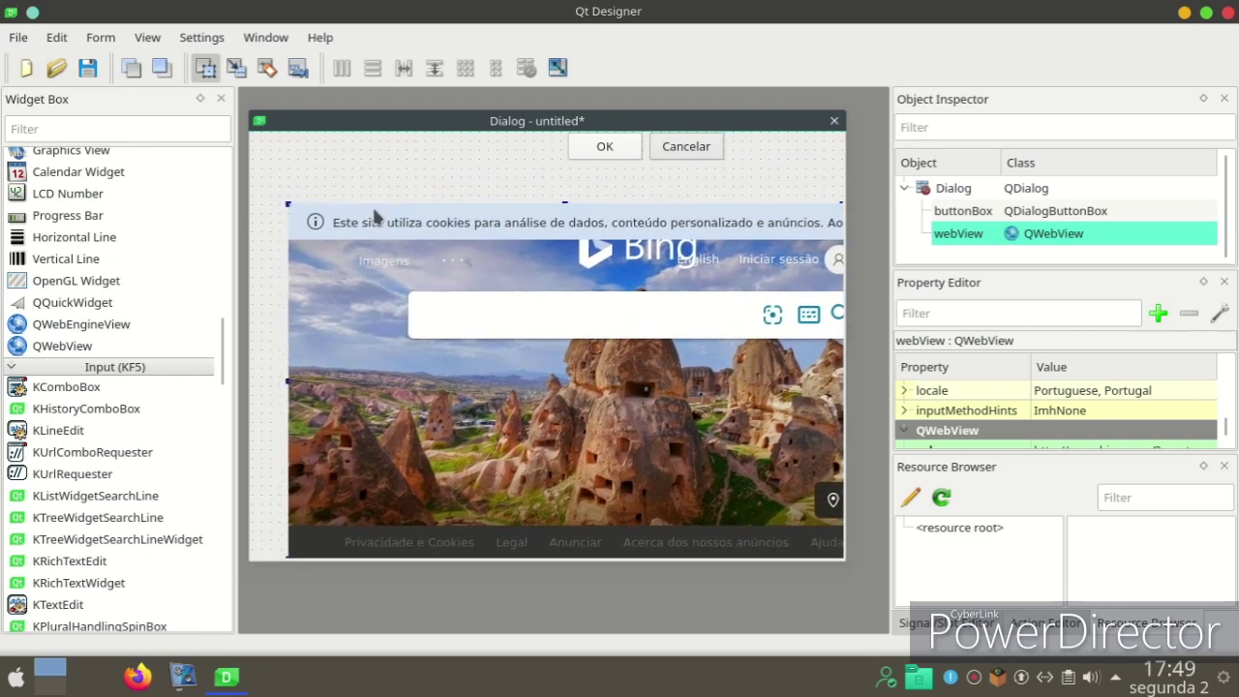
pyautogui.moveTo(283, 381); pyautogui.dragTo(250, 380)
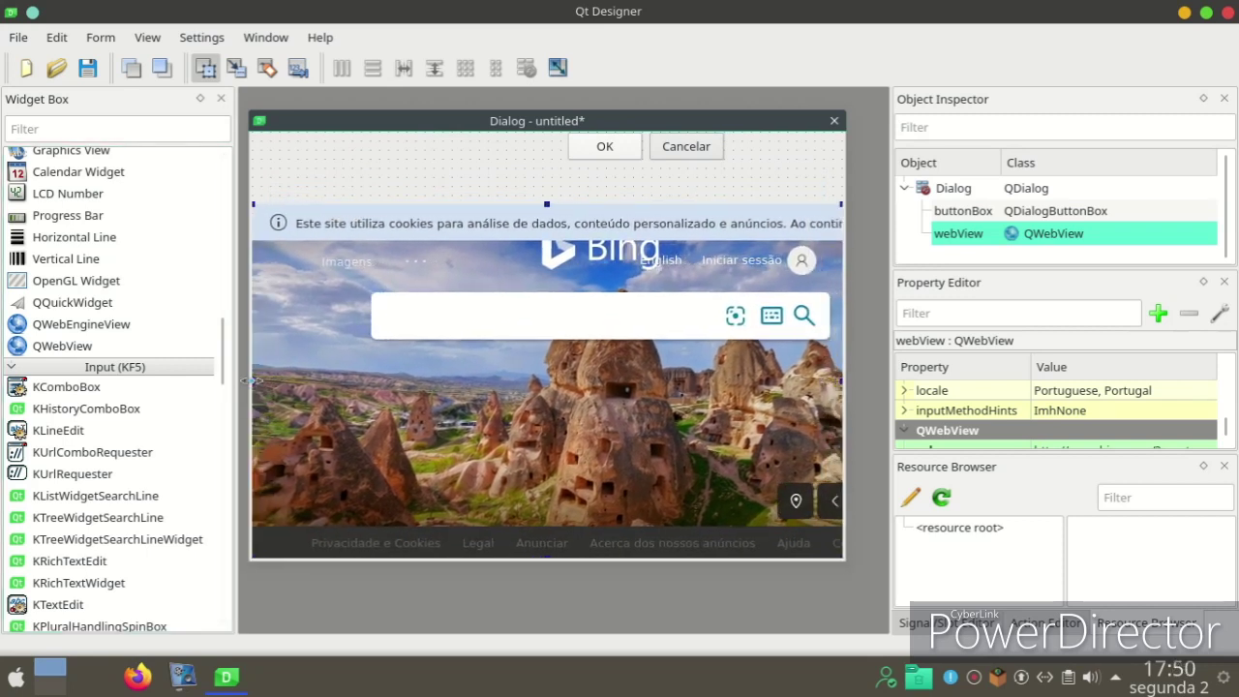
# Step: Move the OK/Cancelar button box down to just above the web view, check its properties, and close Qt Designer
pyautogui.click(612, 150)
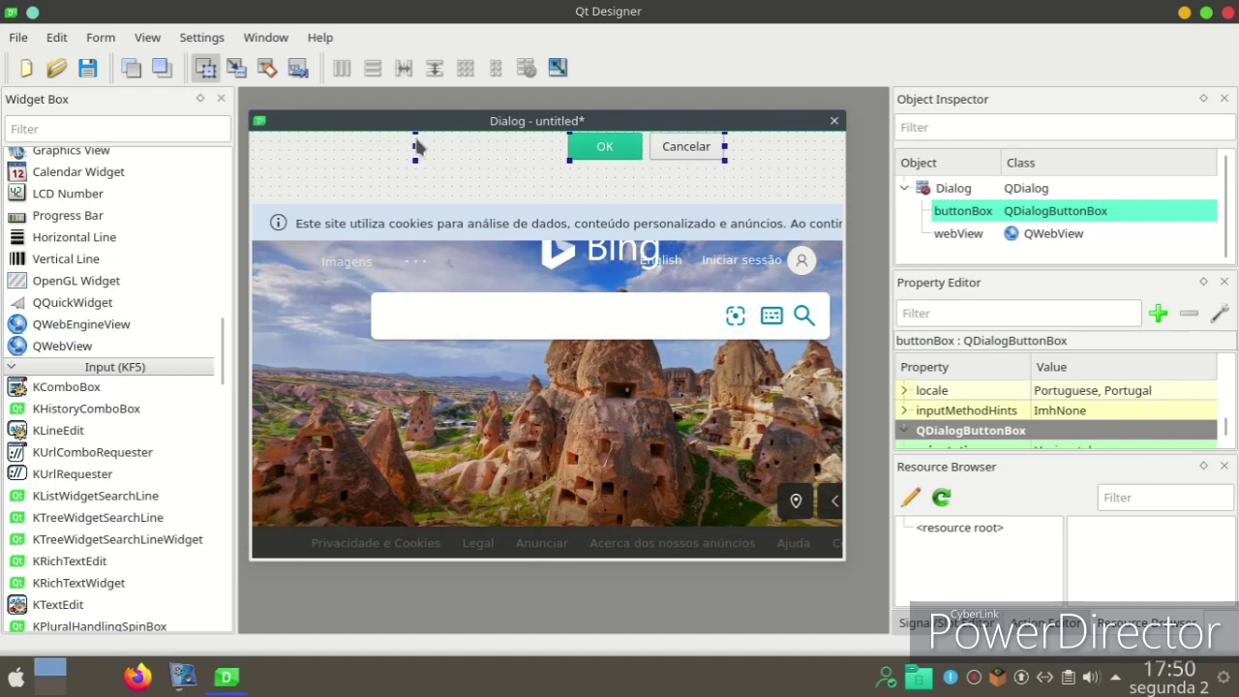
pyautogui.moveTo(416, 145); pyautogui.dragTo(416, 172)
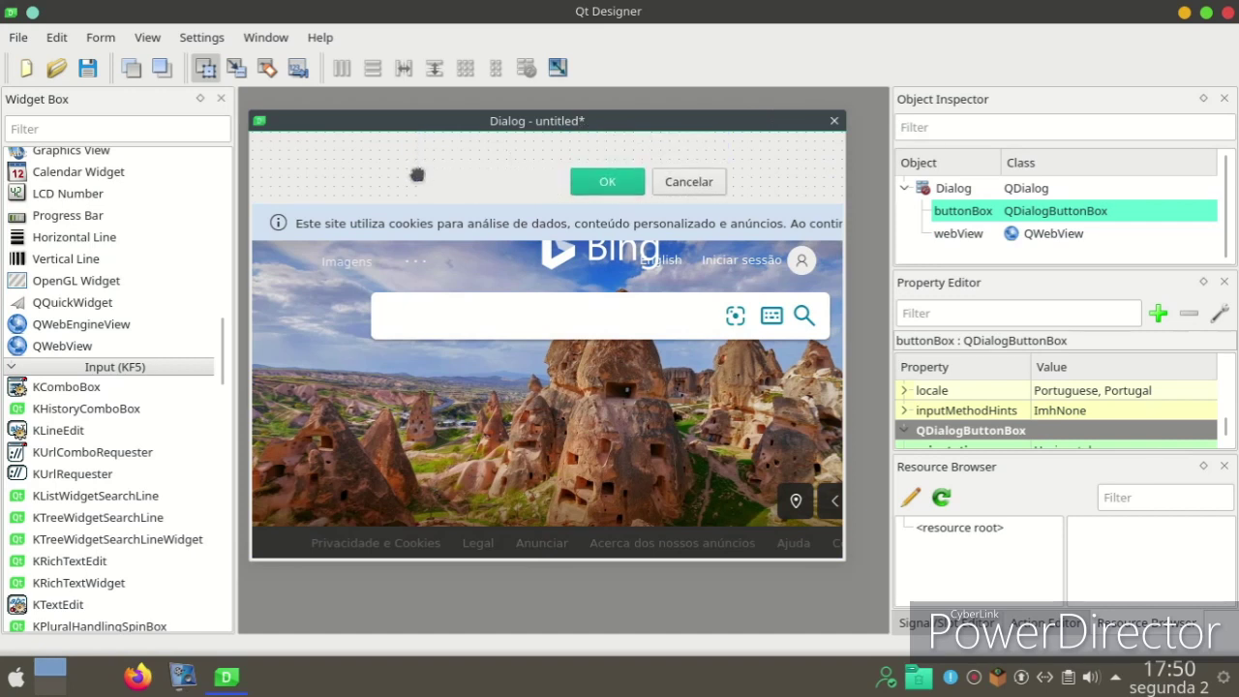
pyautogui.click(639, 173)
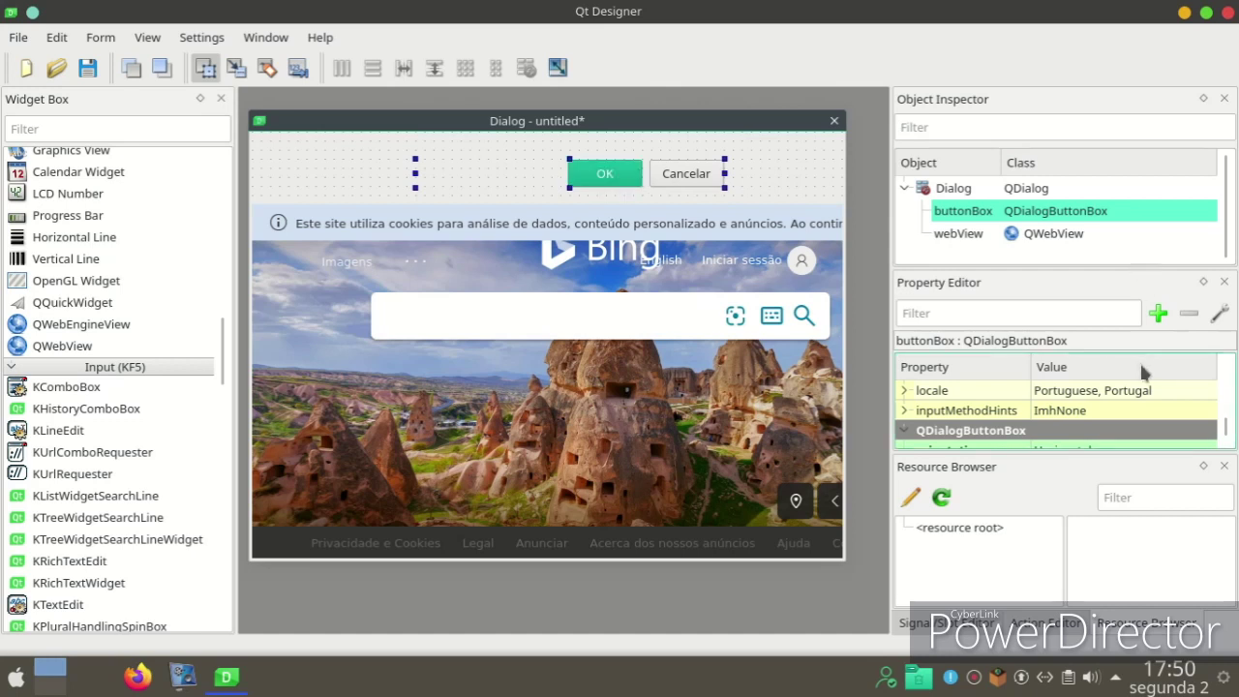
pyautogui.scroll(-1, 1142, 372)
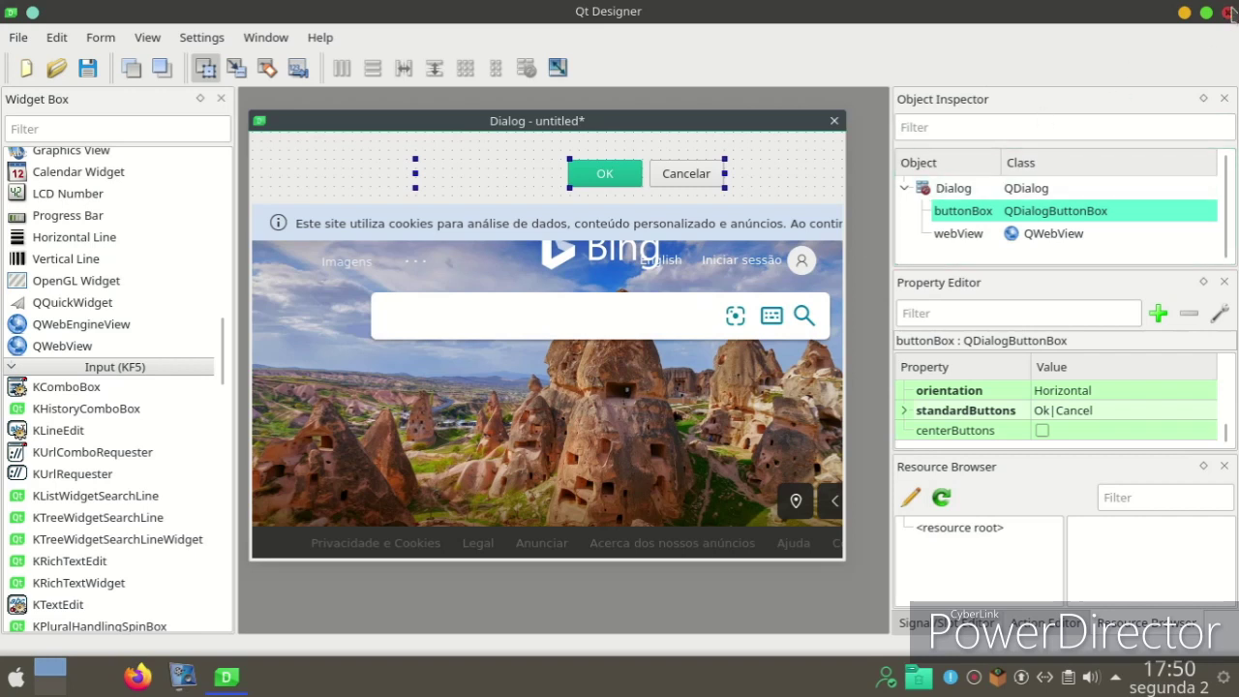
pyautogui.click(1227, 12)
pyautogui.click(706, 324)
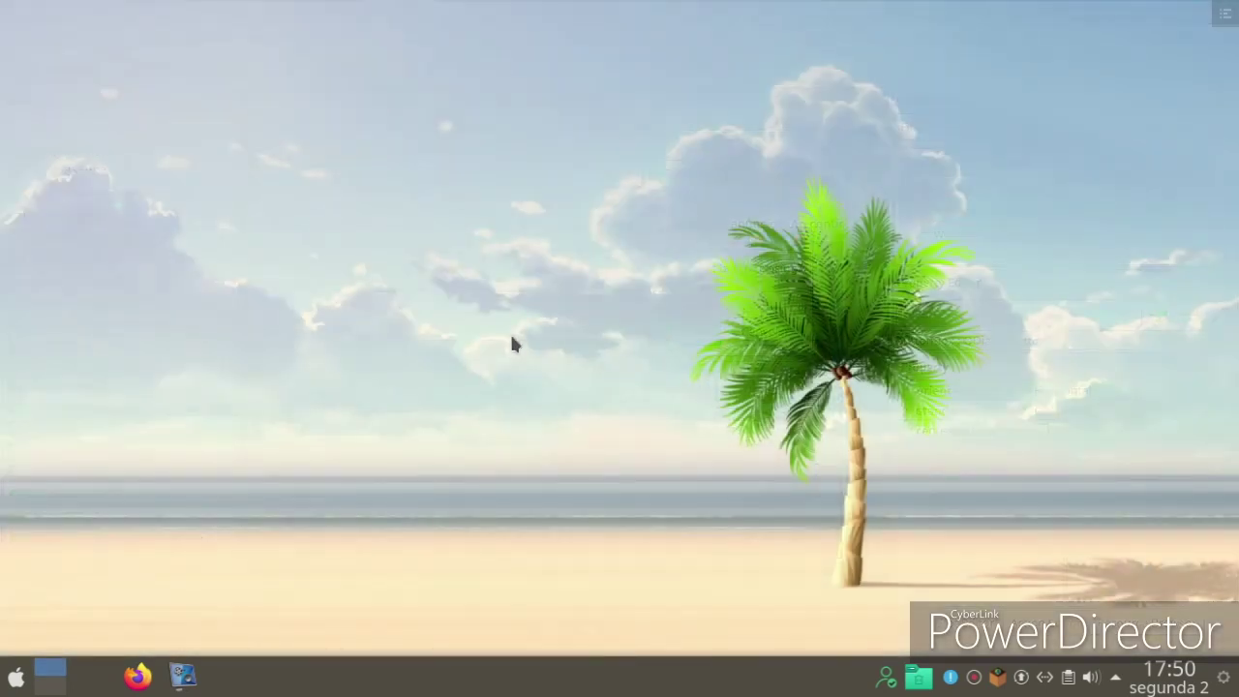
# Step: Change the desktop wallpaper to snow-3404534 and close the wallpaper settings
pyautogui.rightClick(345, 298)
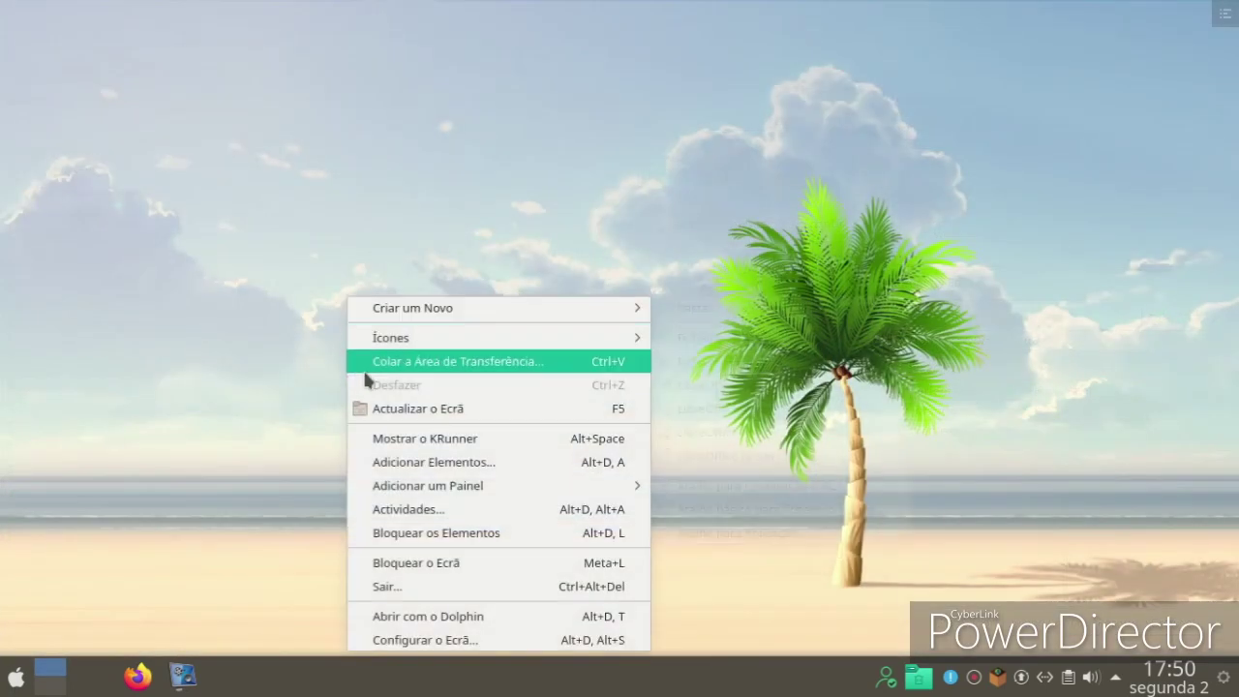
pyautogui.click(382, 640)
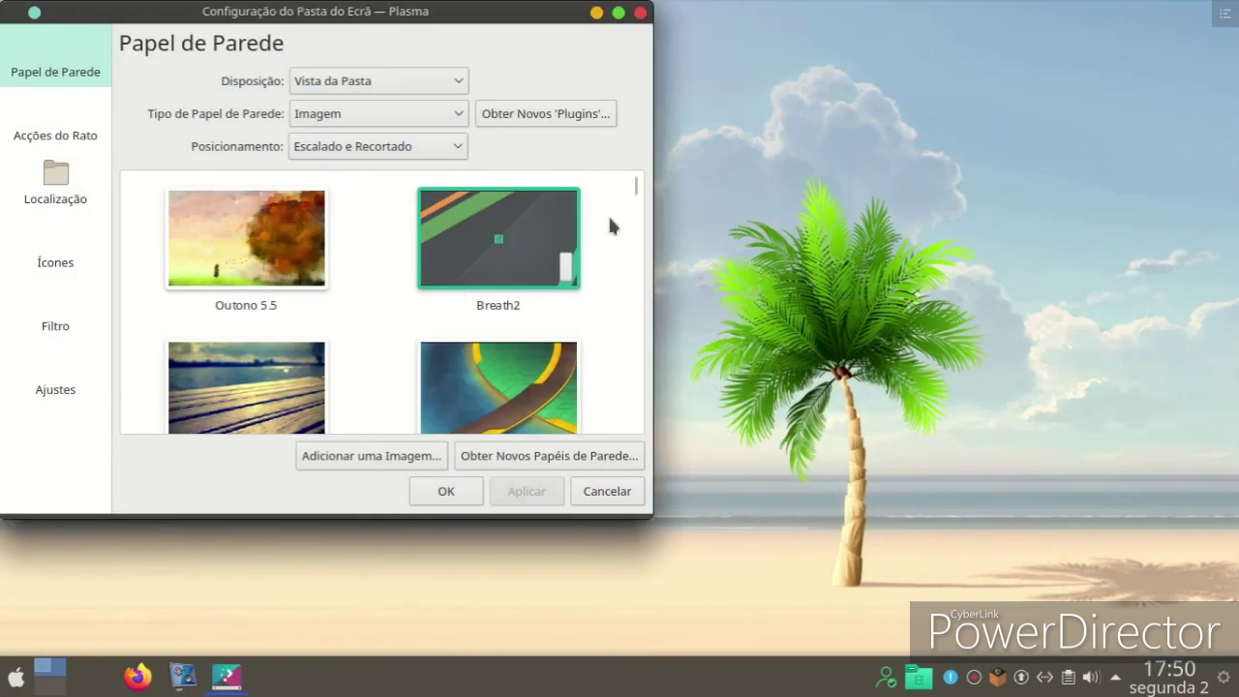
pyautogui.moveTo(638, 194); pyautogui.dragTo(625, 290)
pyautogui.click(247, 334)
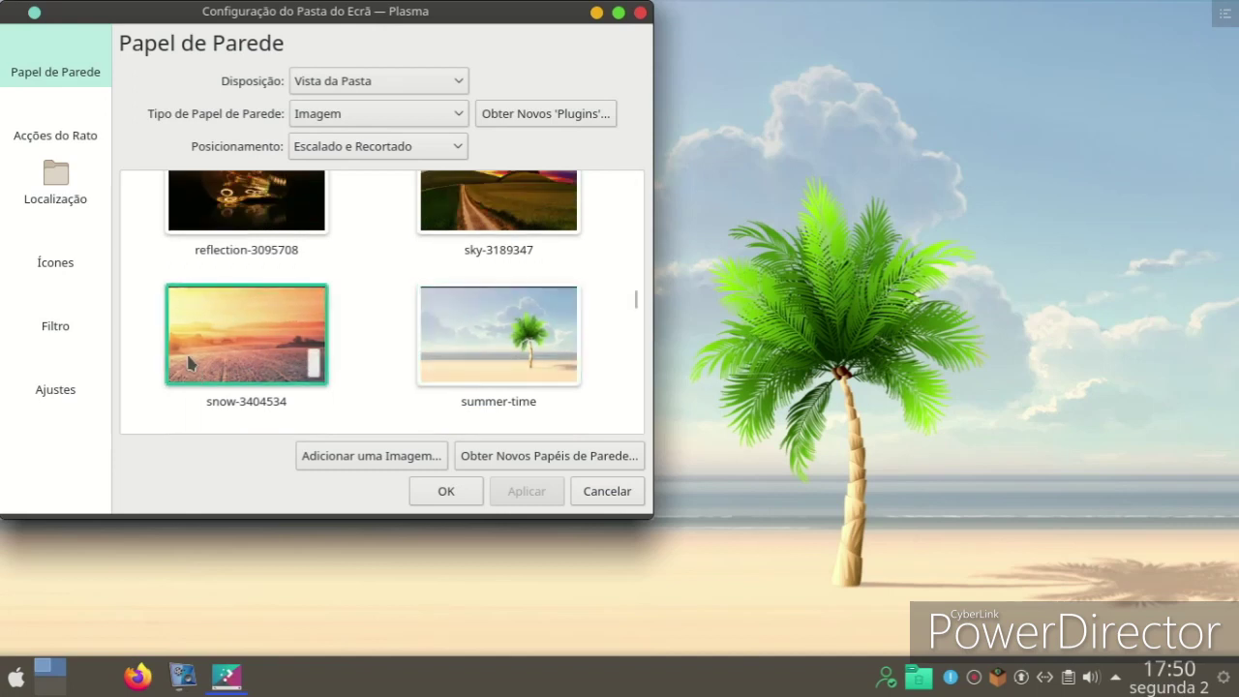
pyautogui.click(520, 493)
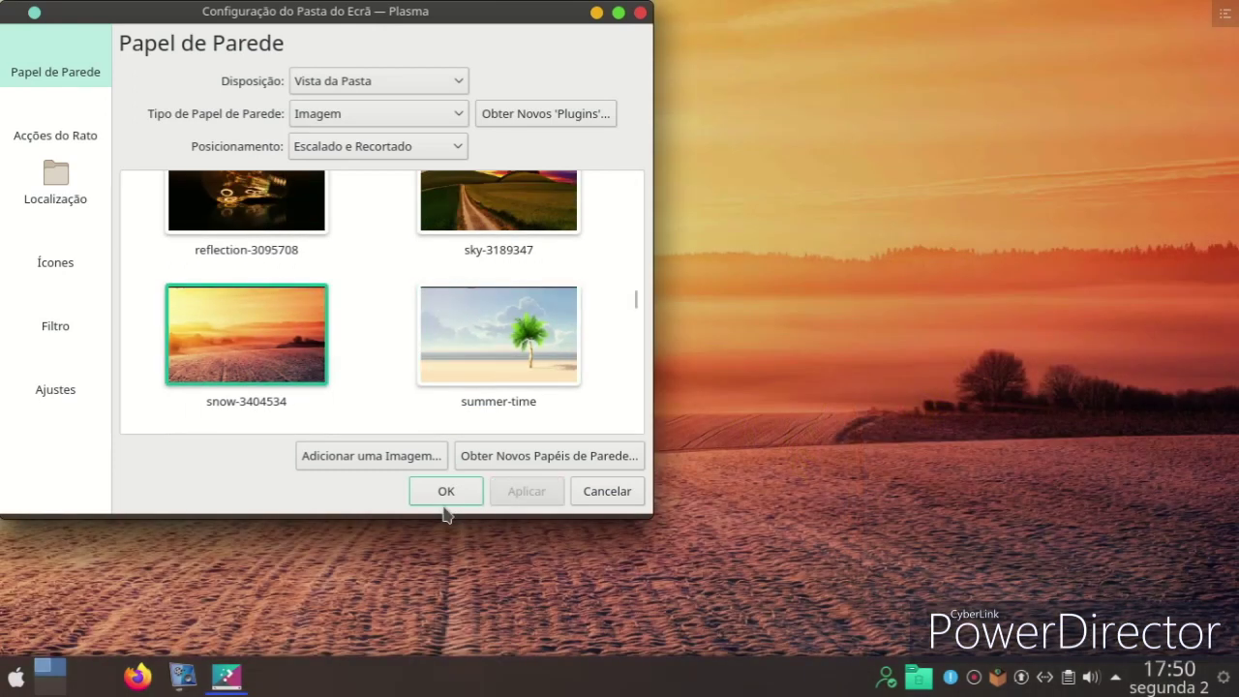
pyautogui.click(445, 496)
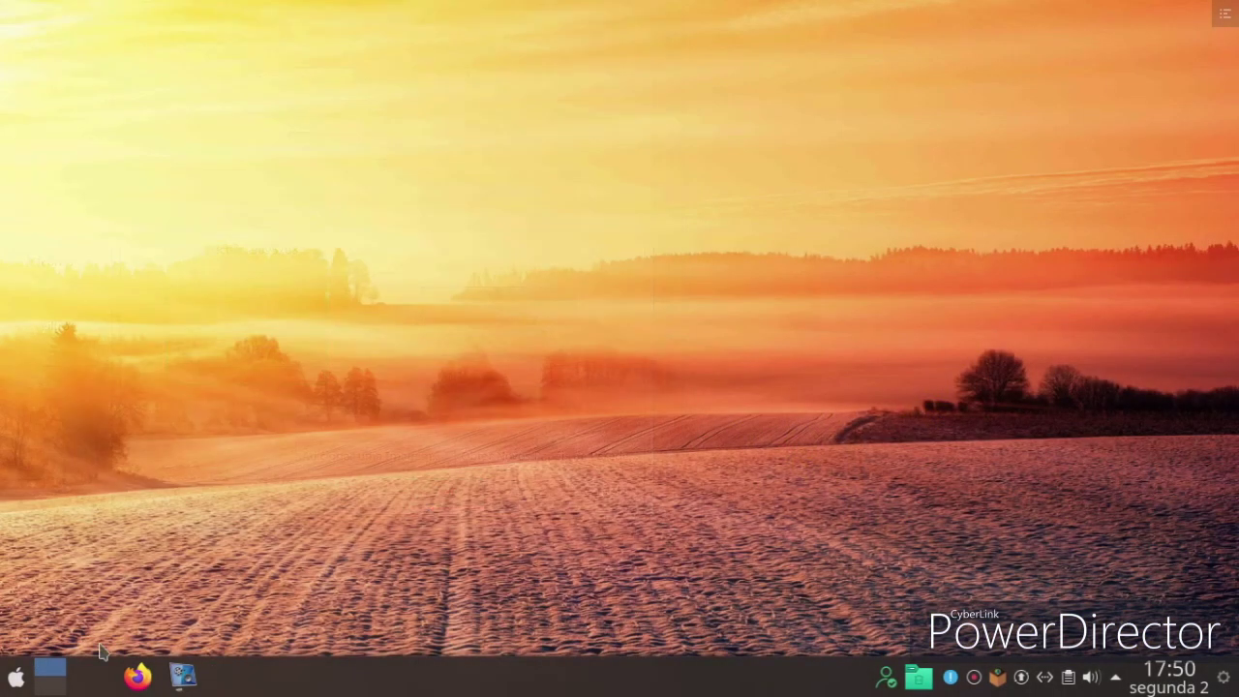
# Step: Launch Steam from the Jogos category of the application launcher
pyautogui.click(15, 683)
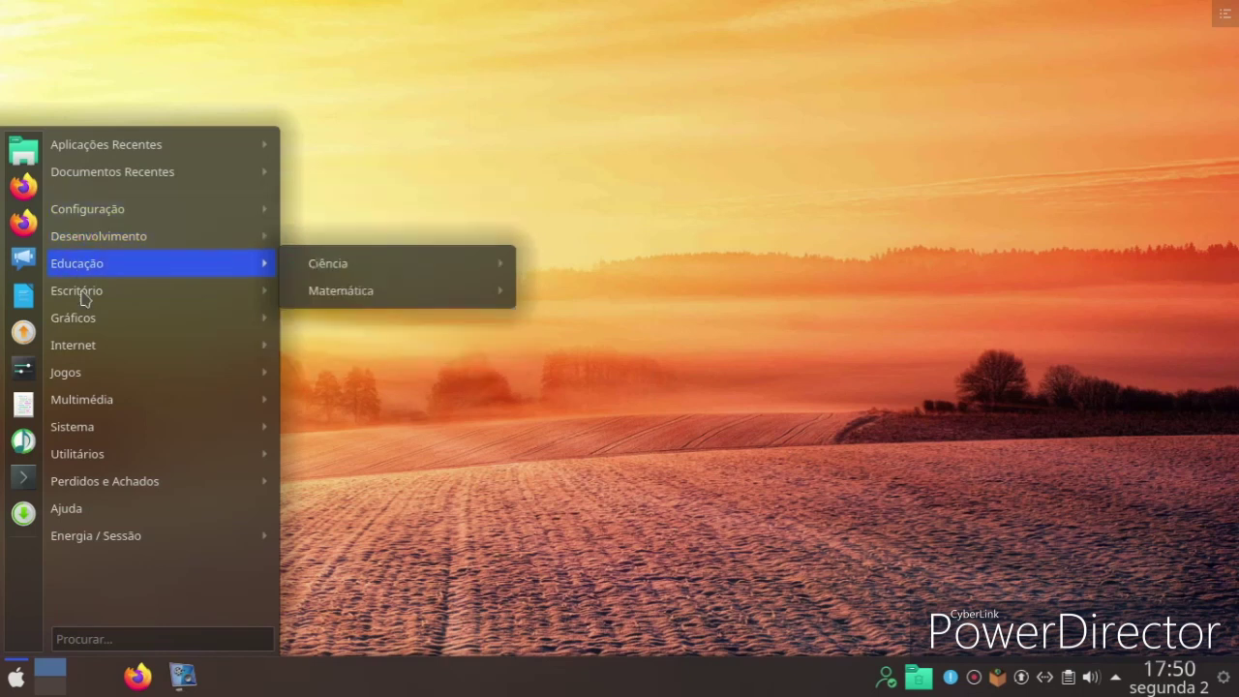
pyautogui.moveTo(155, 382)
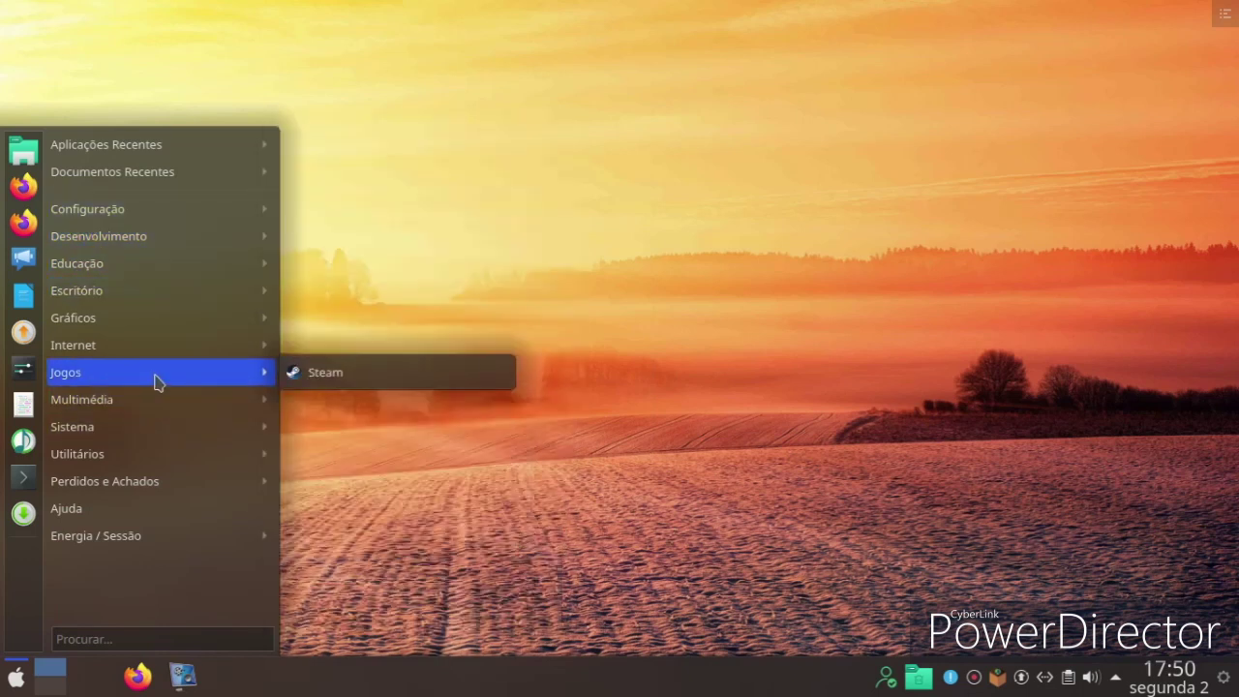
pyautogui.click(329, 371)
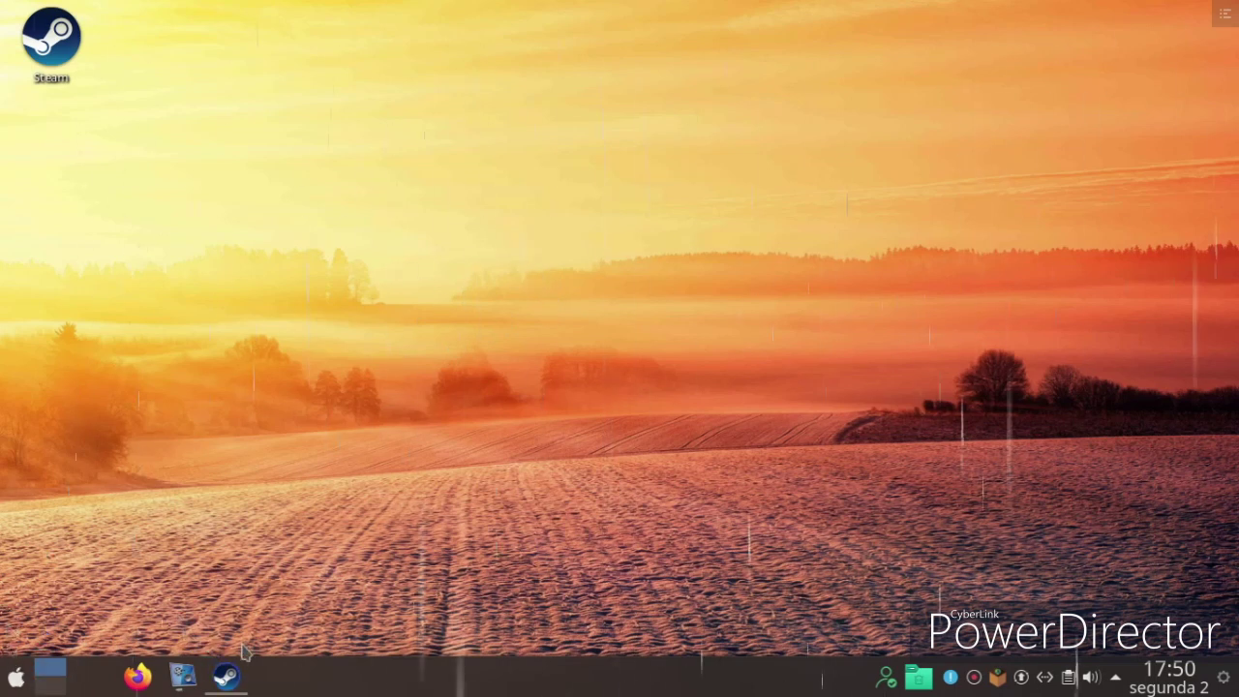
pyautogui.click(192, 677)
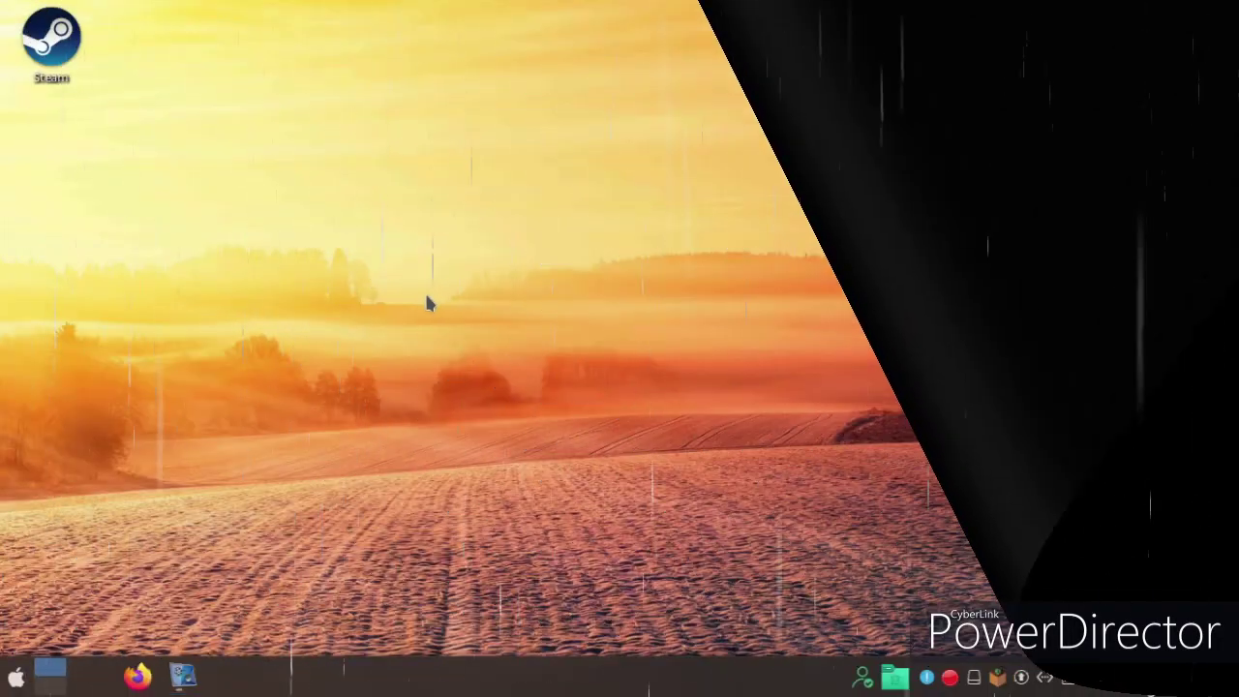
# Step: Review the icon task manager's appearance, behaviour and keyboard shortcut settings, and close them without changes
pyautogui.rightClick(376, 661)
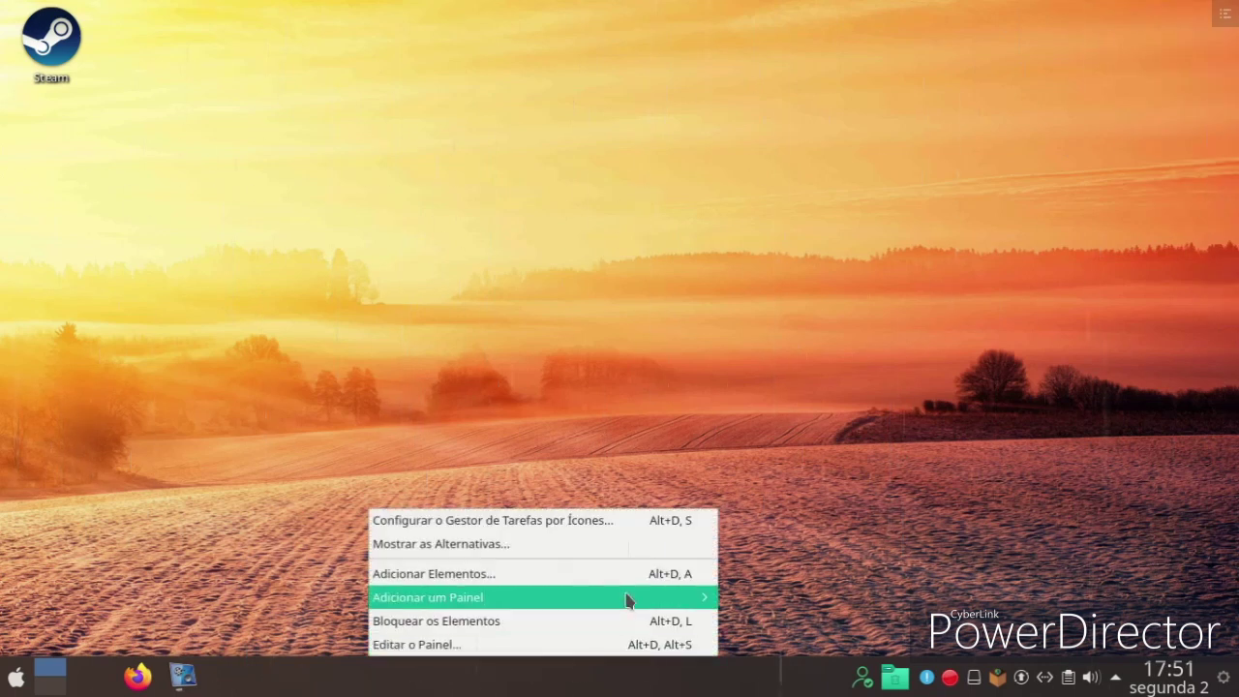
pyautogui.click(598, 522)
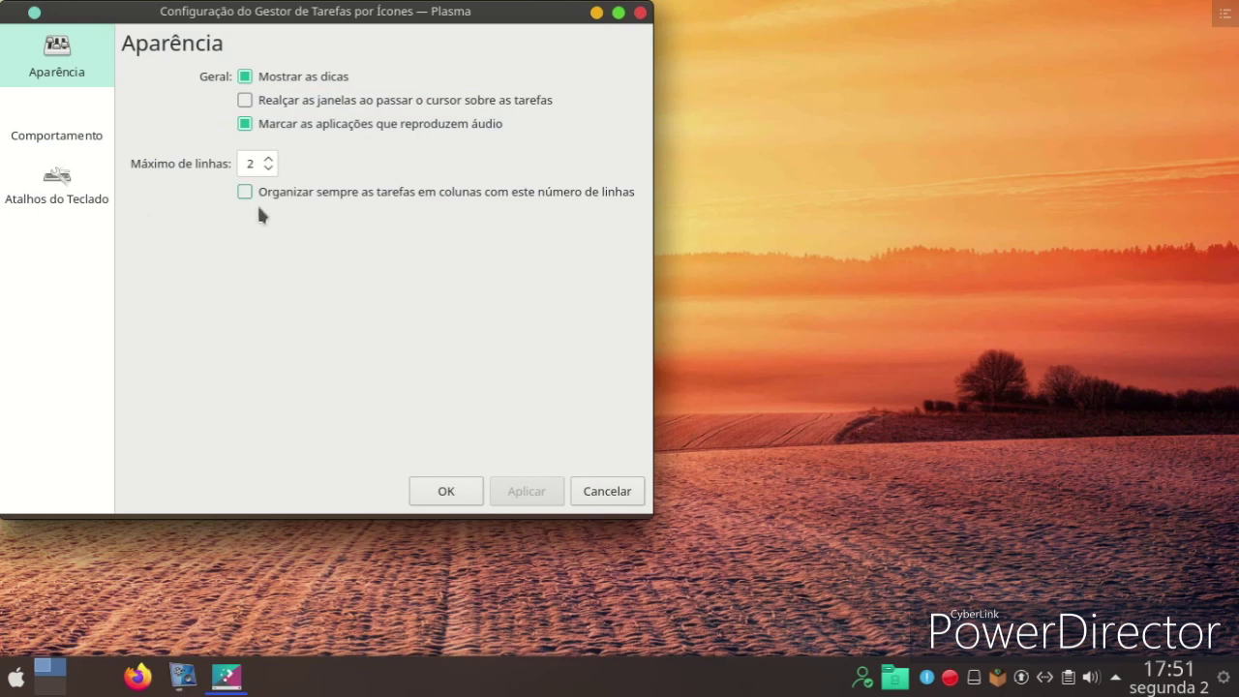
pyautogui.click(39, 130)
pyautogui.click(66, 188)
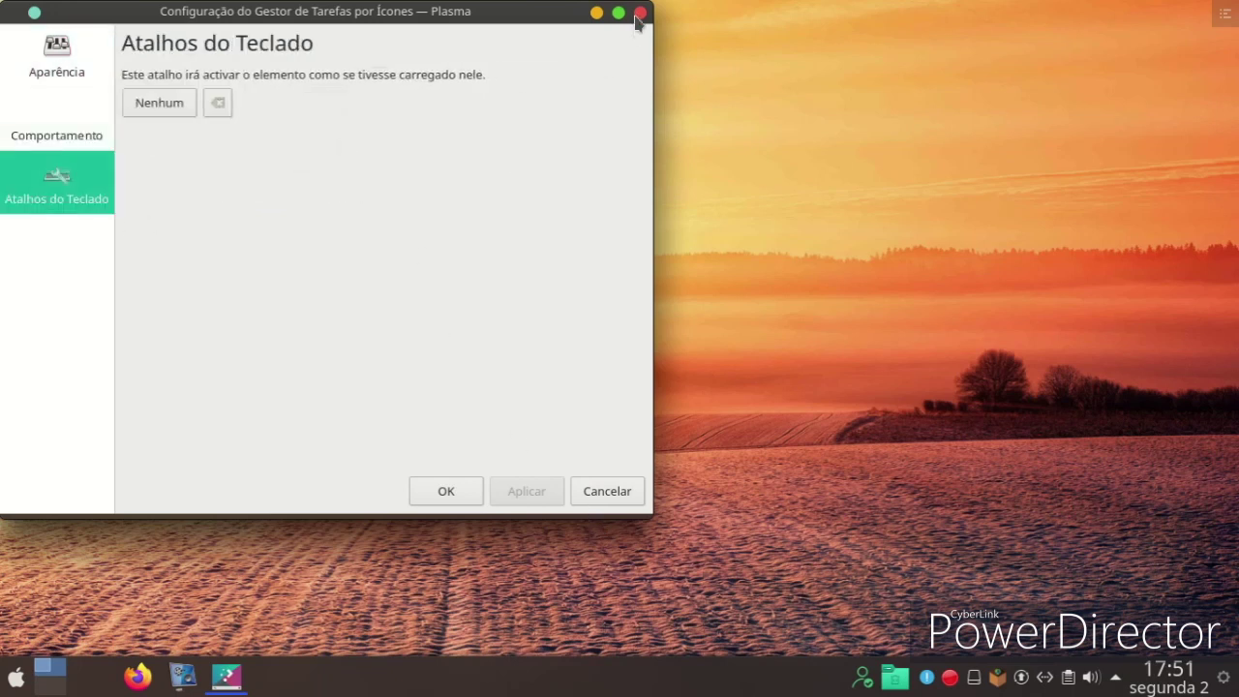
pyautogui.click(639, 14)
# Step: Add a second panel with launcher, system tray and clock along the desktop's upper edge
pyautogui.rightClick(588, 684)
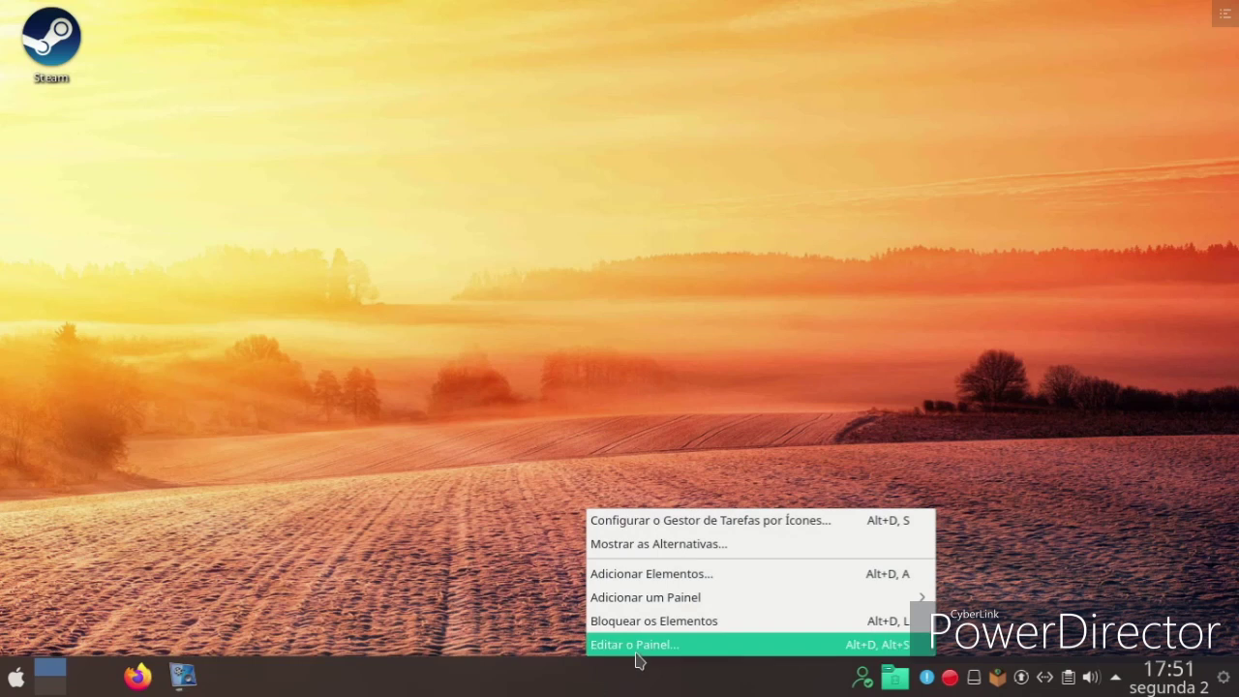
pyautogui.moveTo(641, 606)
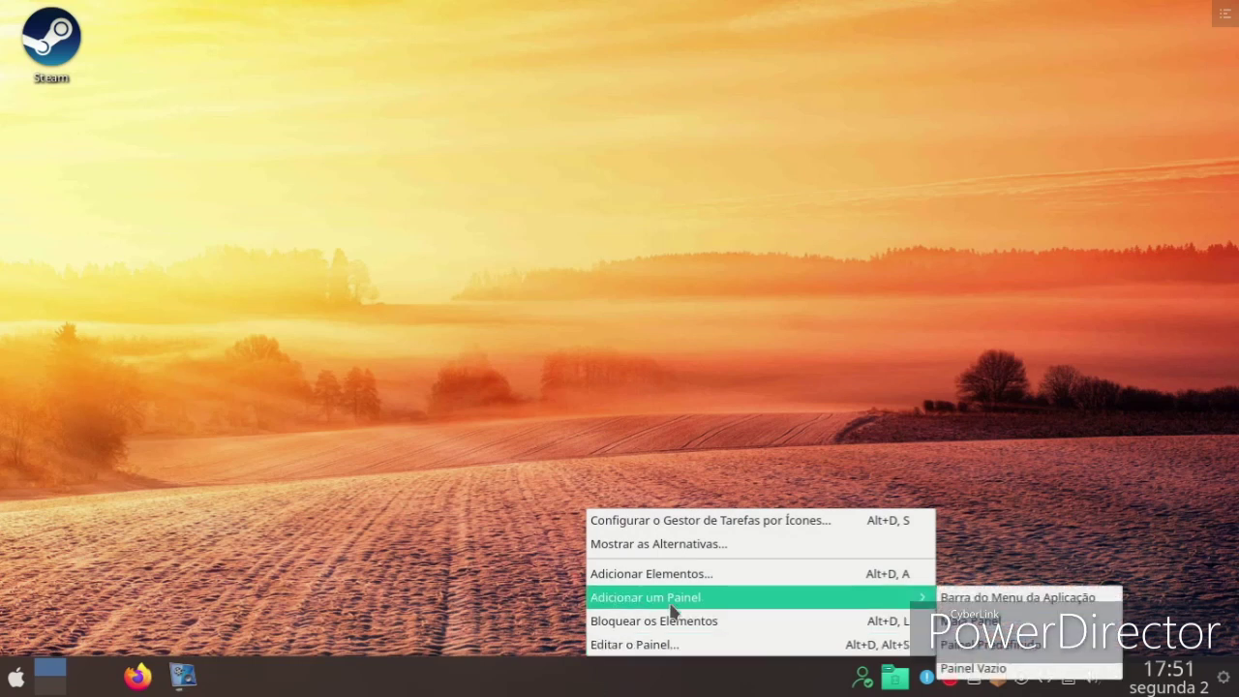
pyautogui.click(1014, 621)
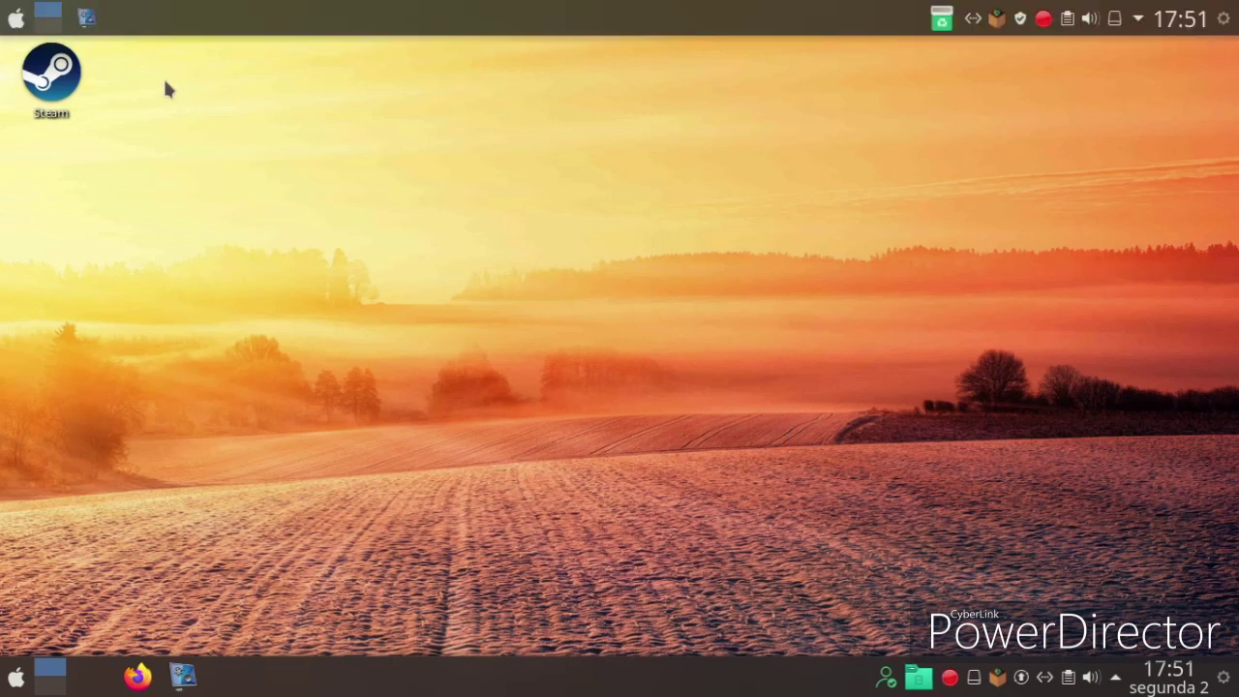
# Step: Open the new panel's application launcher and browse its Favoritos and Computador entries
pyautogui.click(17, 19)
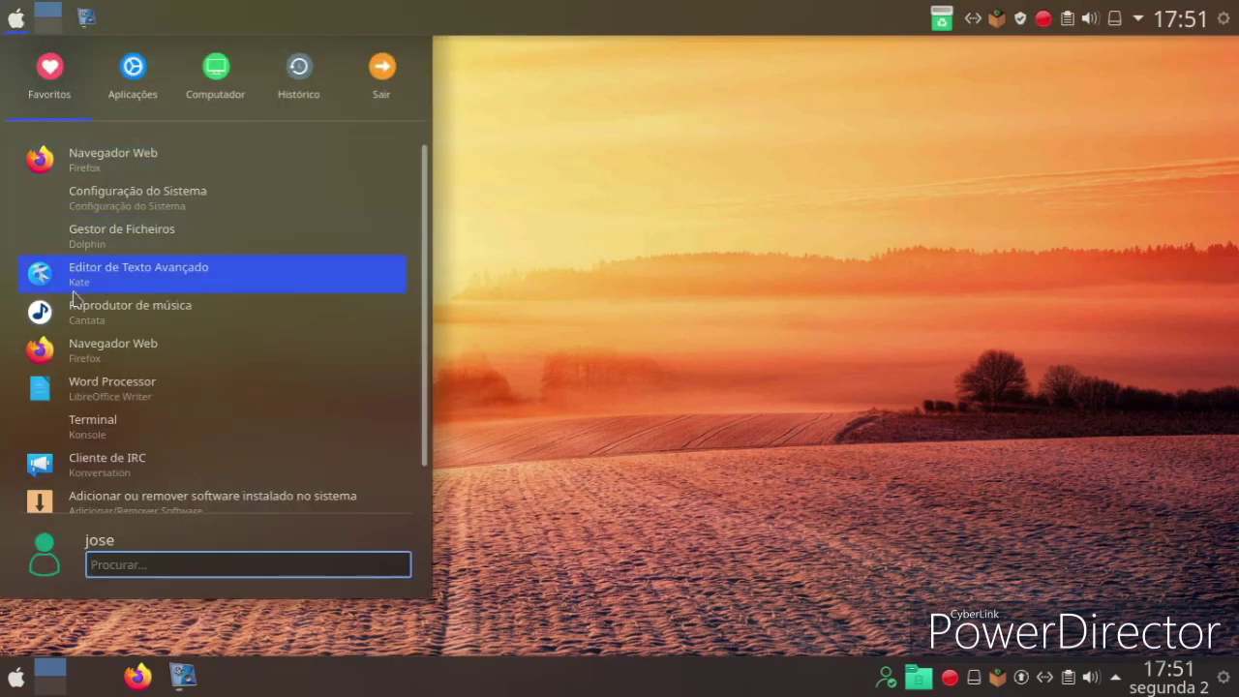
pyautogui.scroll(-1, 199, 268)
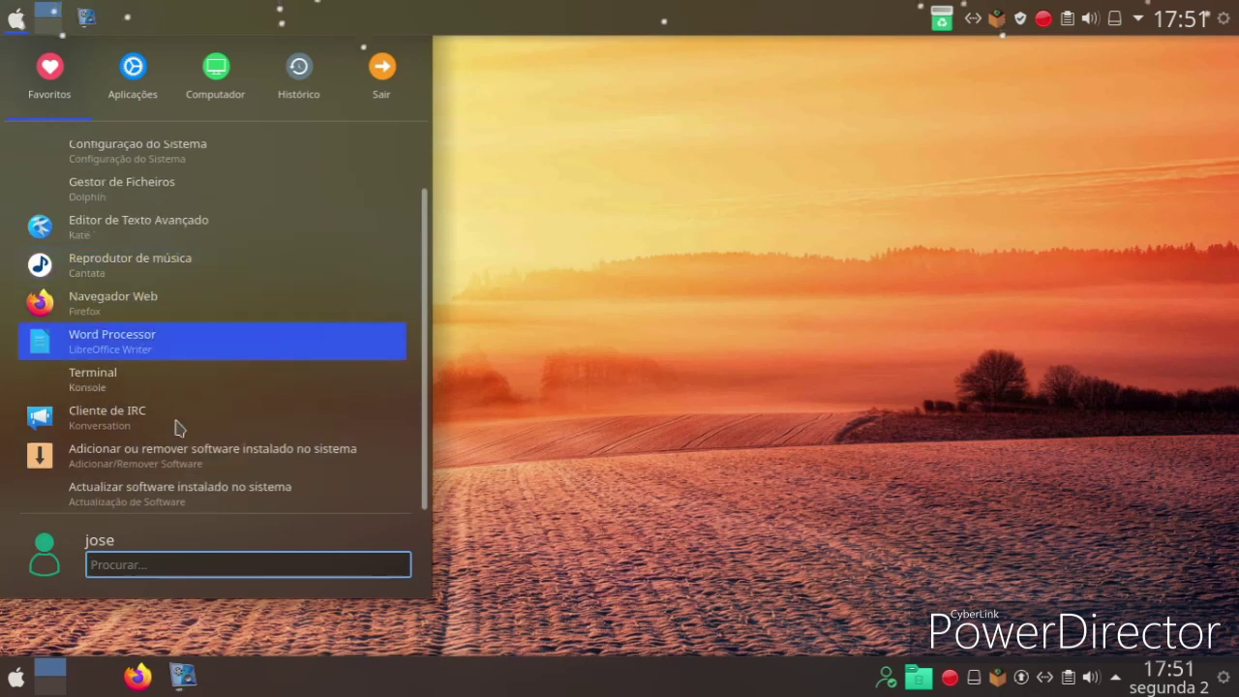
pyautogui.scroll(1, 165, 510)
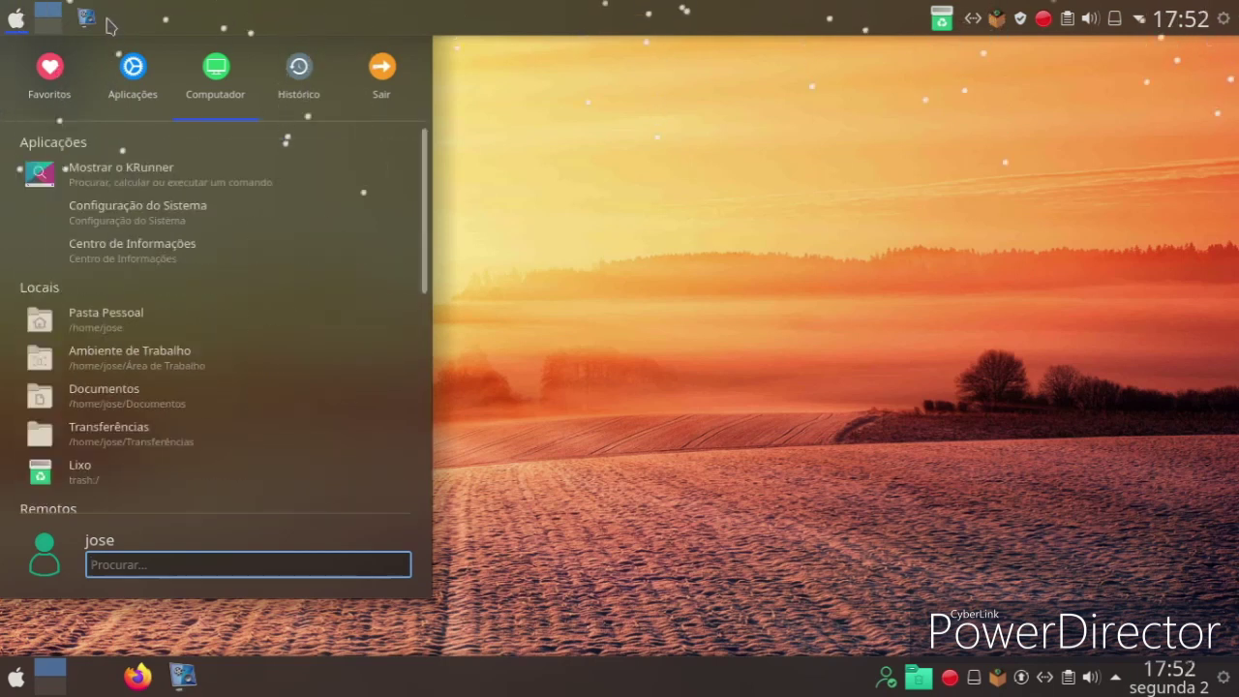